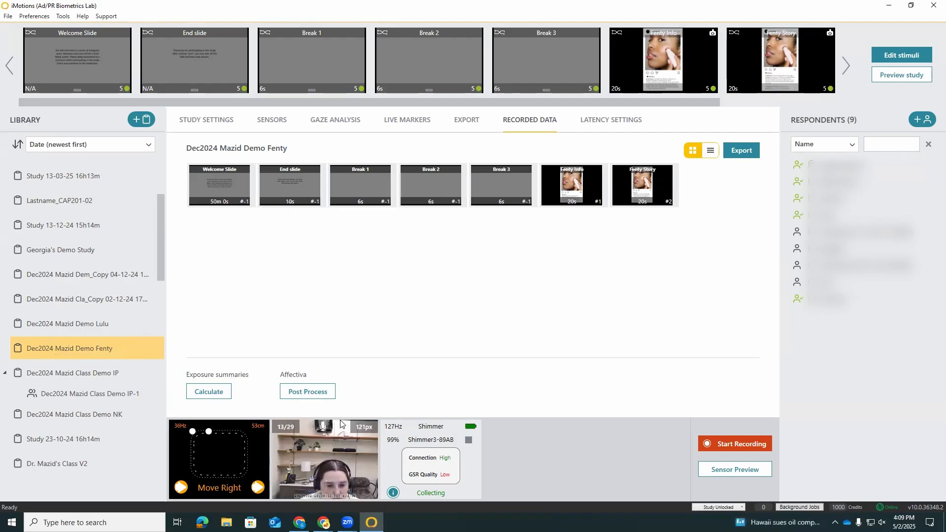
# - Run Affectiva AFFDEX post-processing on the recorded data for all listed respondents, then review and close the job queue
pyautogui.click(316, 393)
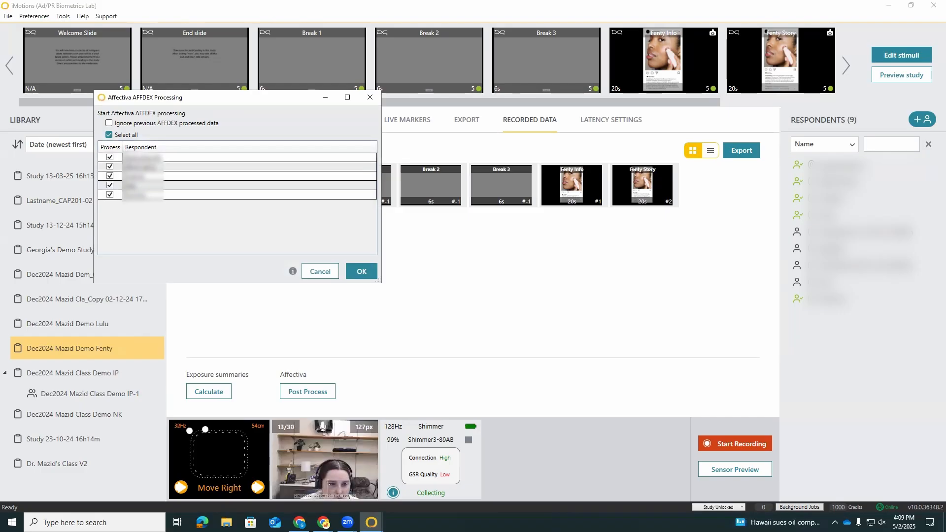
pyautogui.click(368, 272)
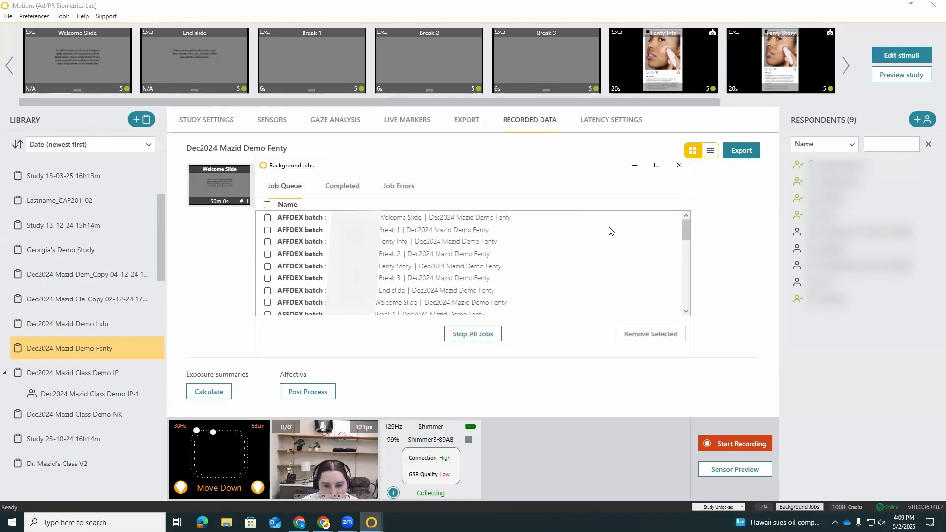
pyautogui.scroll(-5, 359, 246)
pyautogui.scroll(5, 380, 252)
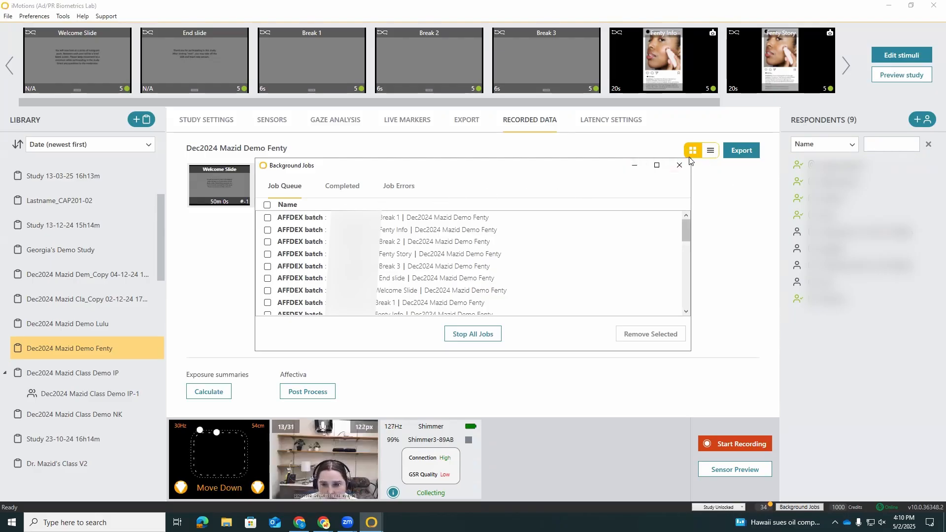
pyautogui.click(680, 166)
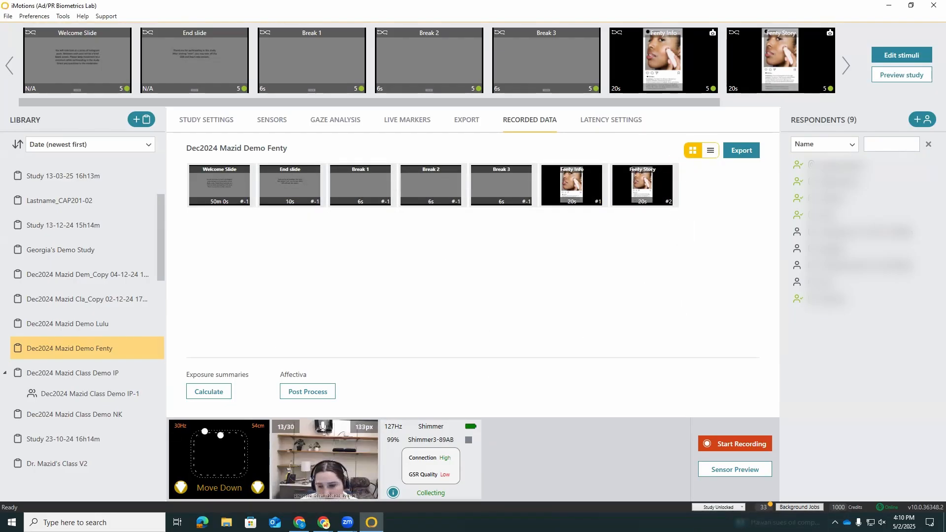
# - Check the background jobs' queue progress, completed jobs and job errors, then close the overview
pyautogui.click(797, 506)
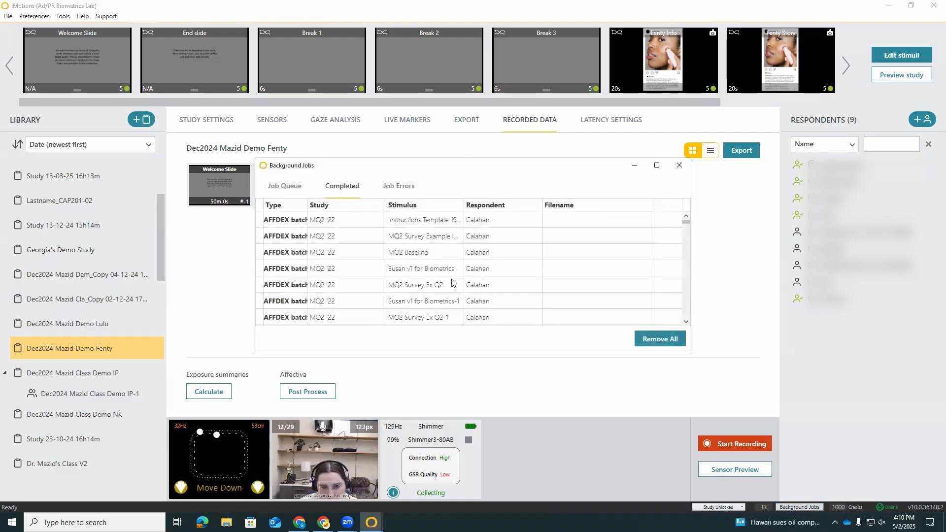
pyautogui.click(285, 186)
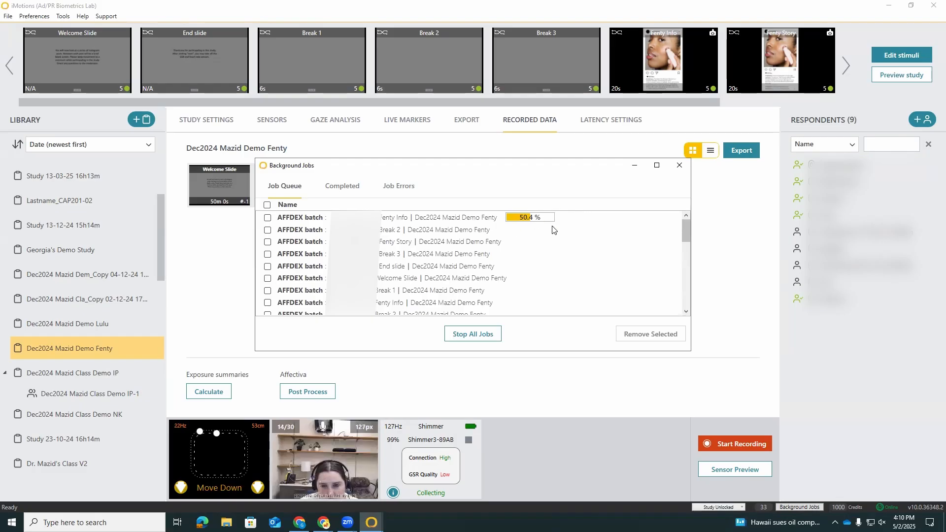
pyautogui.click(353, 186)
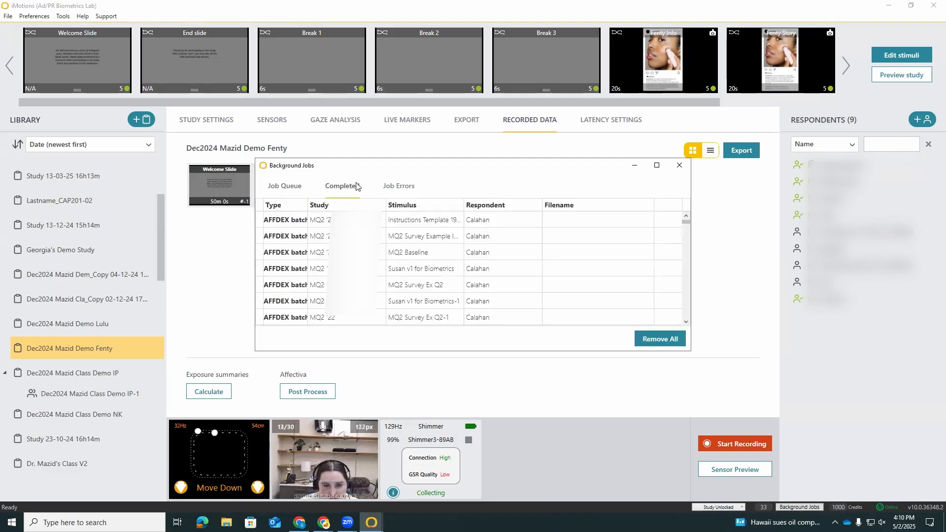
pyautogui.click(407, 188)
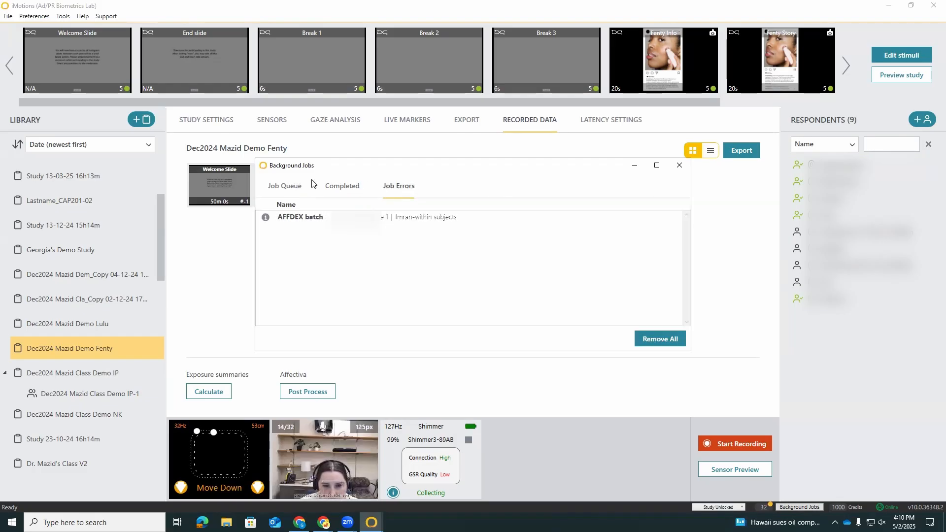
pyautogui.click(285, 187)
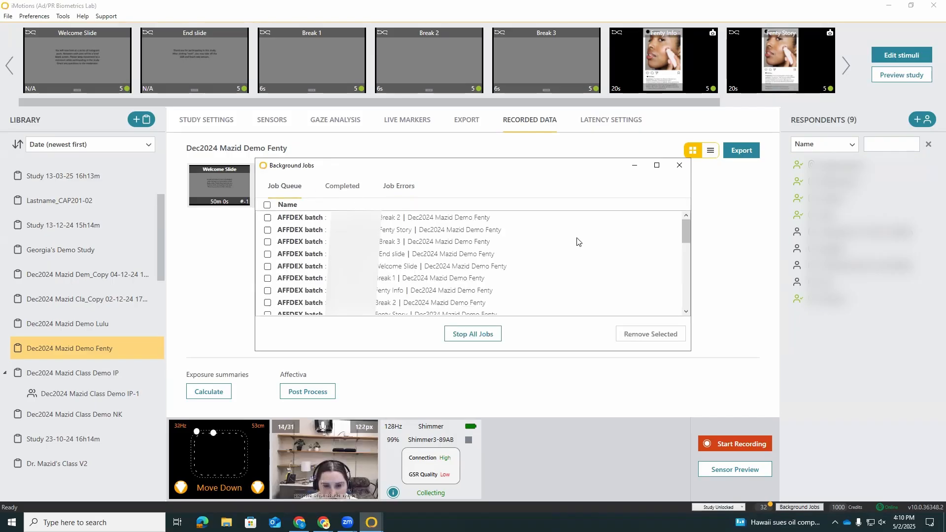
pyautogui.click(679, 166)
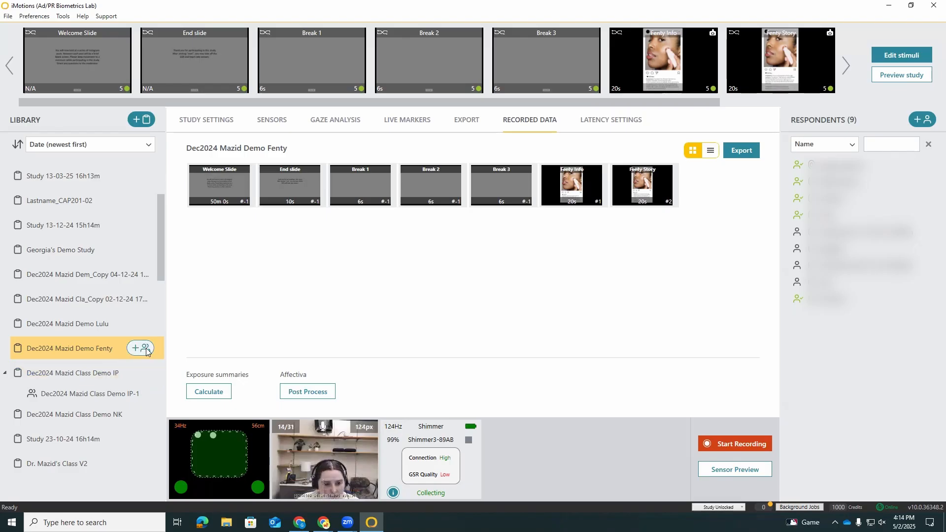
# - Start a new analysis segment for the Demo Fenty study, keeping the default name, all respondents and the default segmentation criteria
pyautogui.click(145, 348)
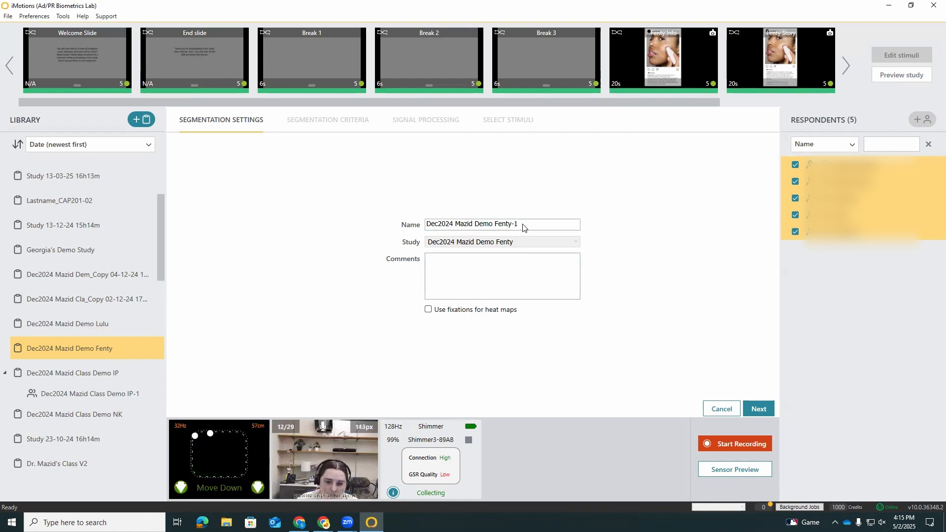
pyautogui.click(759, 409)
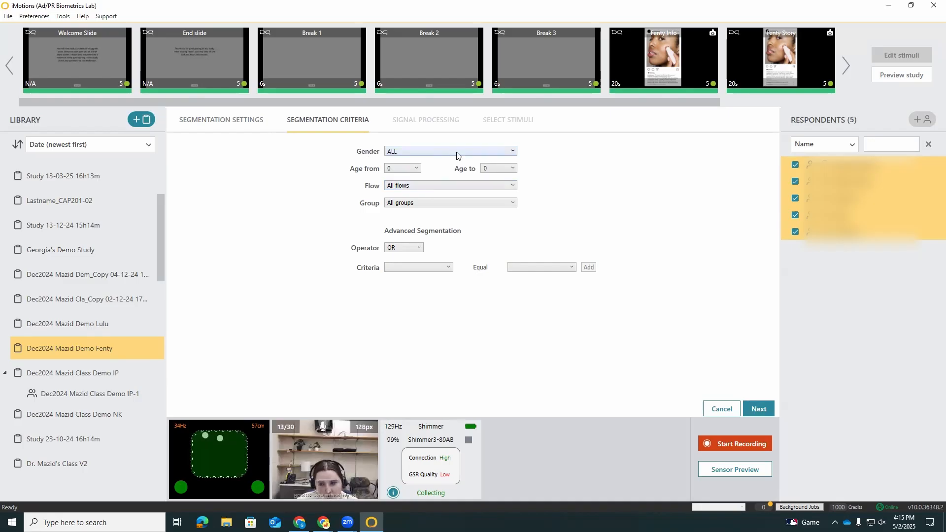
pyautogui.click(757, 410)
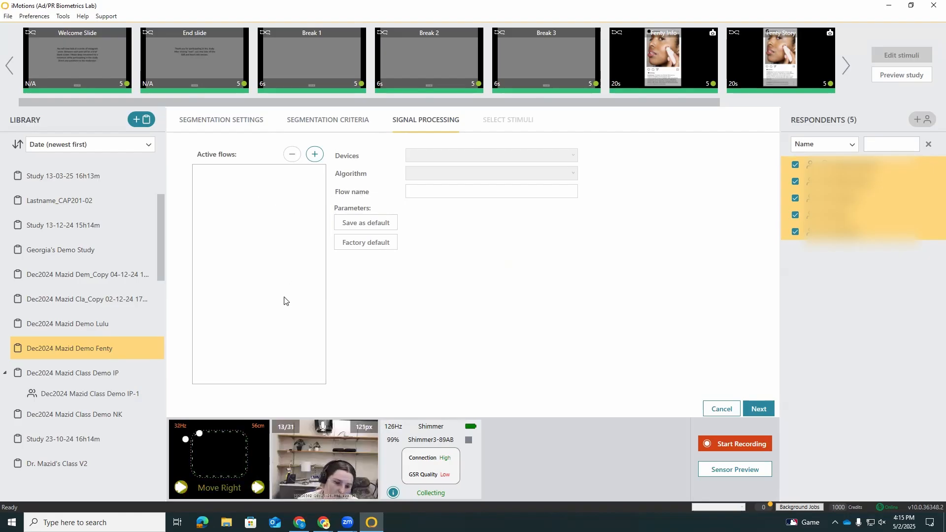
# - Add a signal-processing flow for the Affectiva AFFDEX device using the AFFDEX thresholding algorithm
pyautogui.click(314, 154)
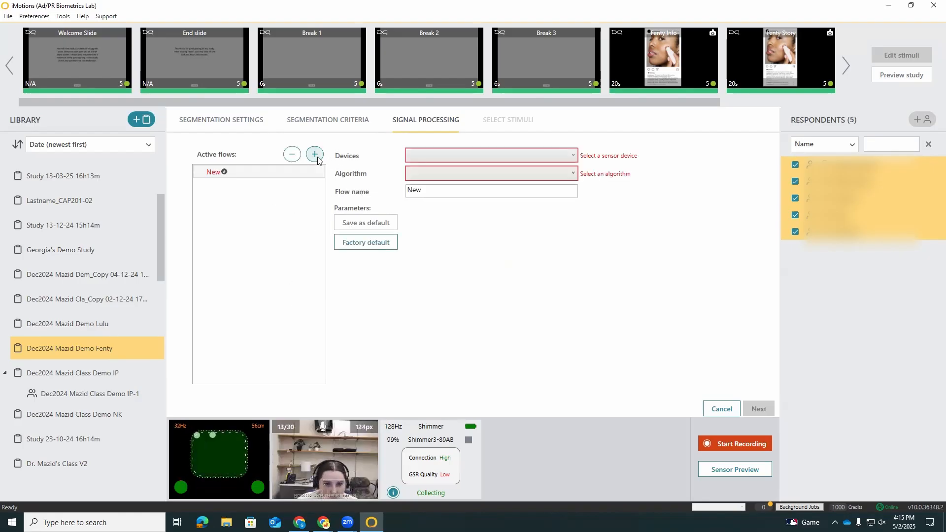
pyautogui.click(424, 157)
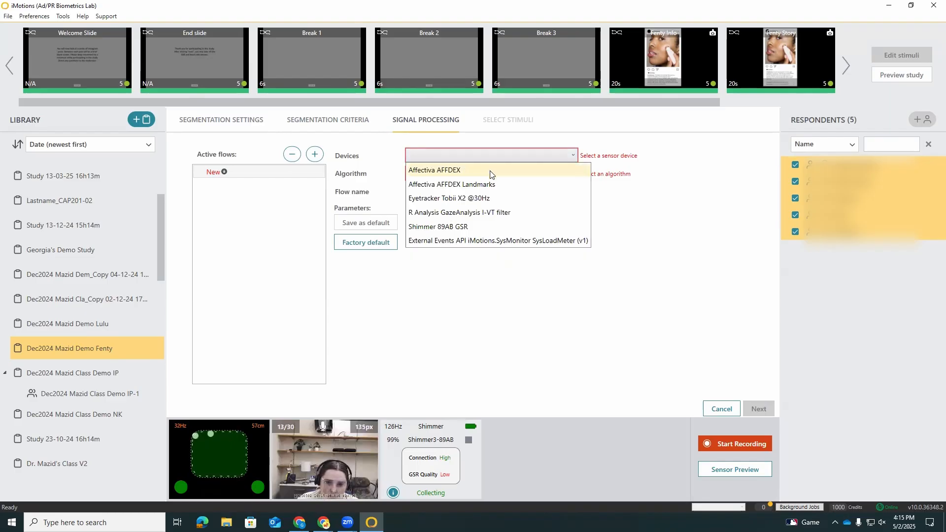
pyautogui.click(441, 170)
pyautogui.click(439, 173)
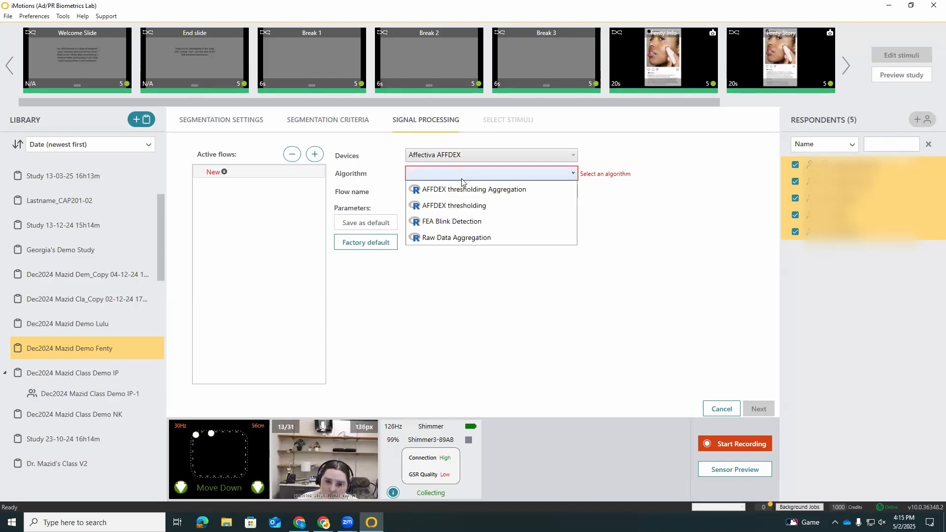
pyautogui.click(509, 205)
# - Set the emotion channels, action units and valence thresholds of the AFFDEX thresholding flow to 25 each
pyautogui.moveTo(515, 254); pyautogui.dragTo(525, 258)
pyautogui.write('25')
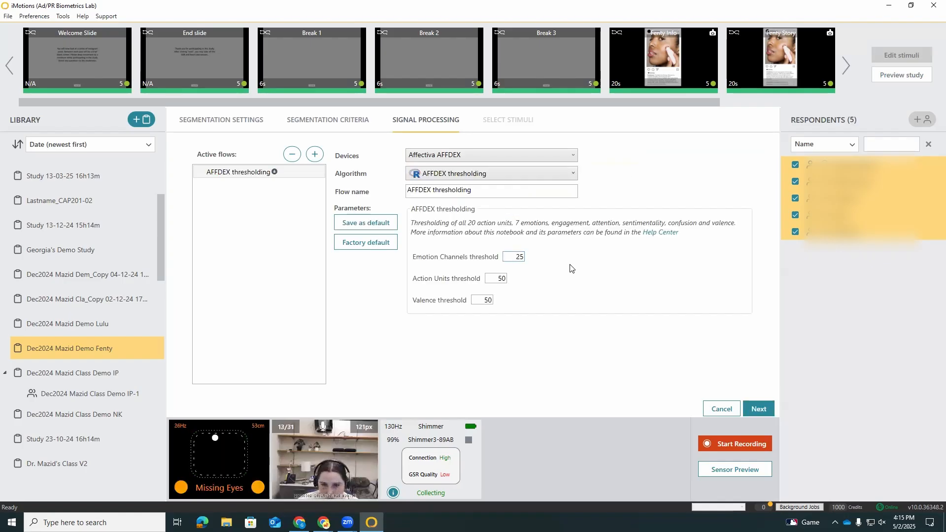
pyautogui.moveTo(498, 279); pyautogui.dragTo(501, 299)
pyautogui.write('25')
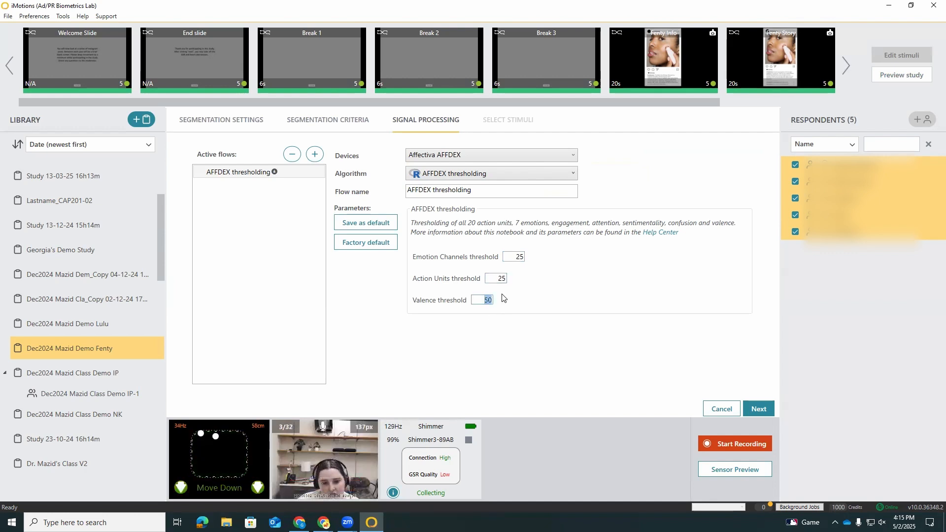
pyautogui.write('25')
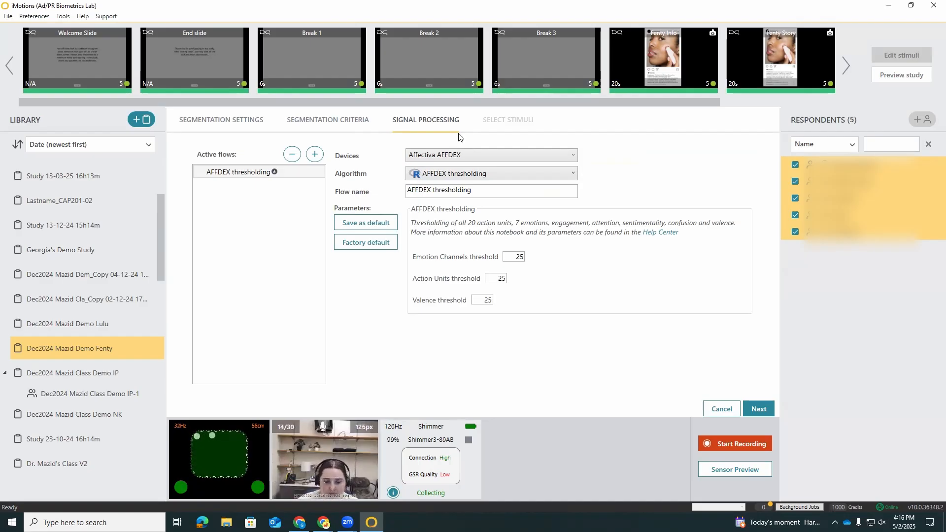
# - Add a second Affectiva AFFDEX flow using the AFFDEX thresholding Aggregation algorithm
pyautogui.click(315, 155)
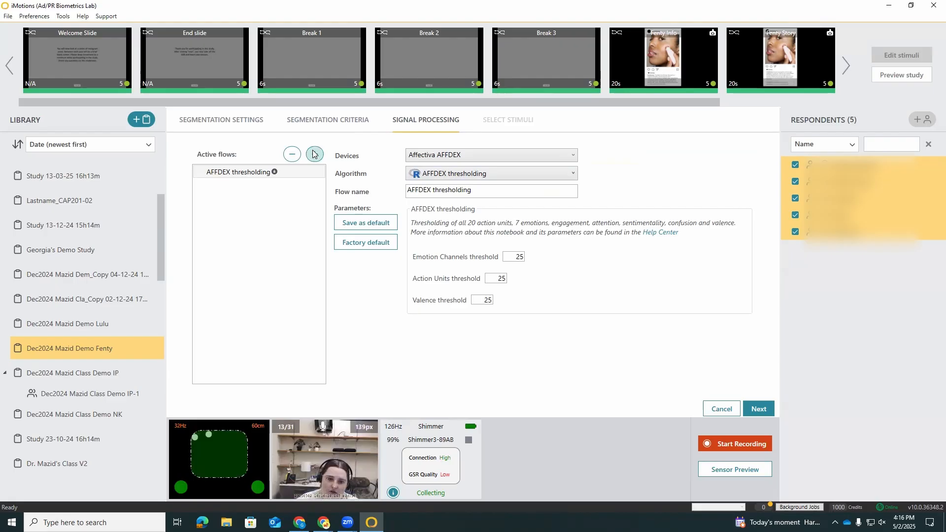
pyautogui.click(482, 155)
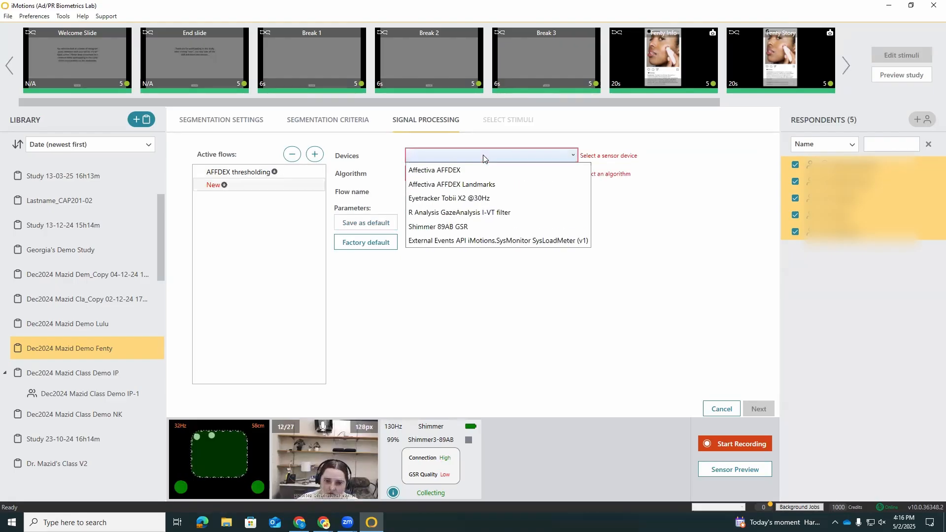
pyautogui.click(463, 171)
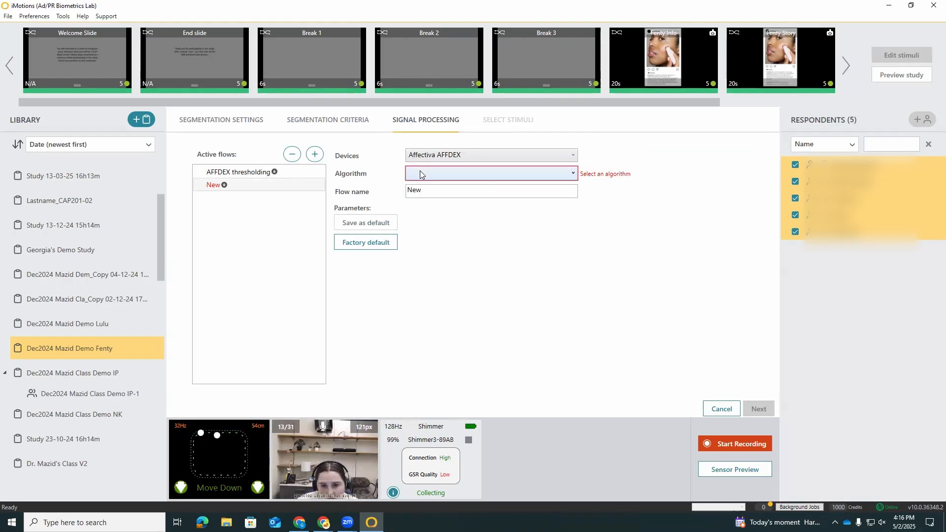
pyautogui.click(420, 174)
pyautogui.click(465, 190)
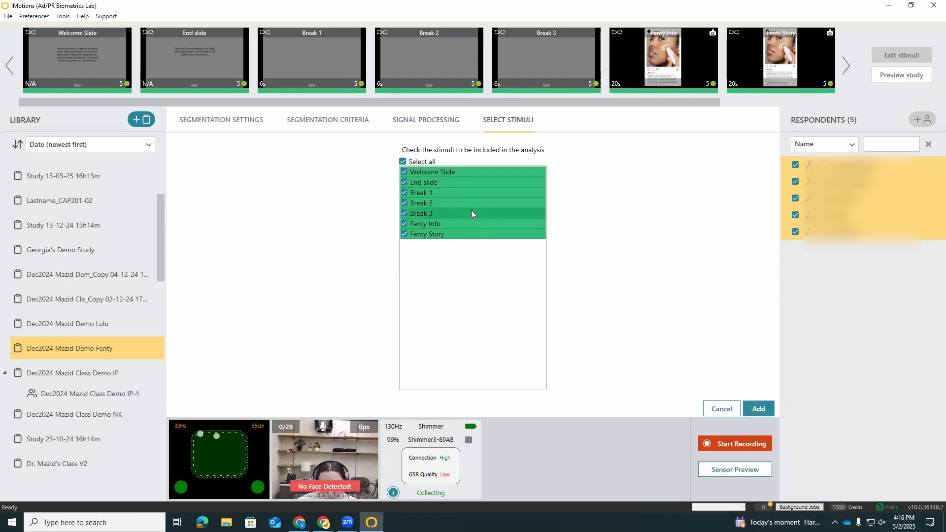
# - Return to signal processing and add a Shimmer 89AB GSR flow with the GSR Peak Detection algorithm
pyautogui.click(436, 123)
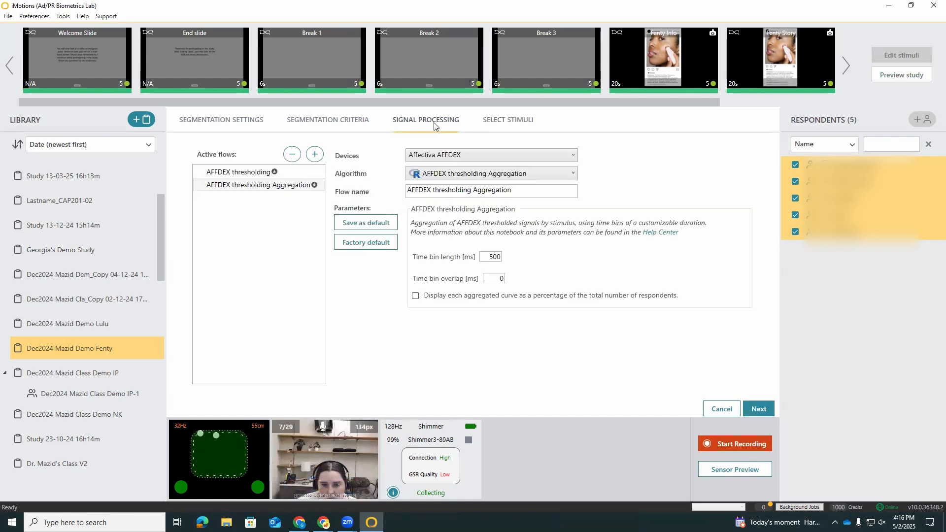
pyautogui.click(315, 154)
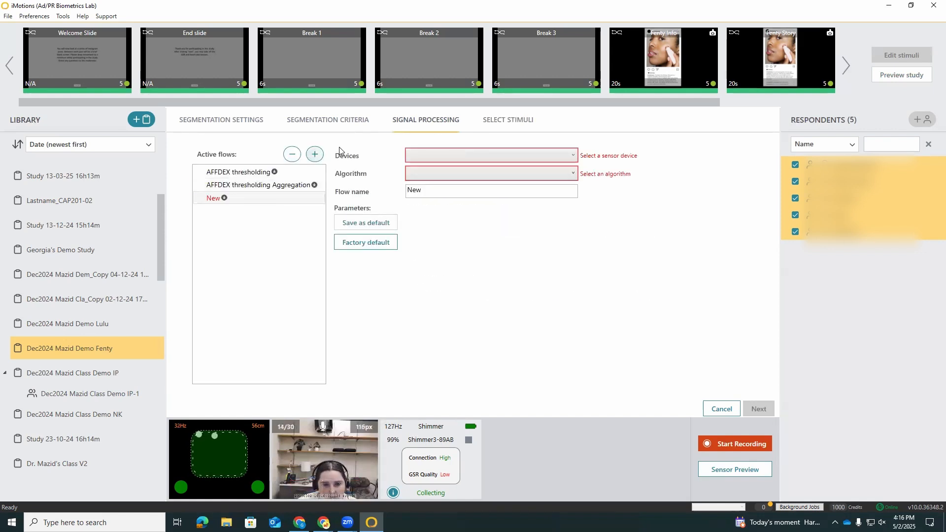
pyautogui.click(469, 156)
pyautogui.click(461, 226)
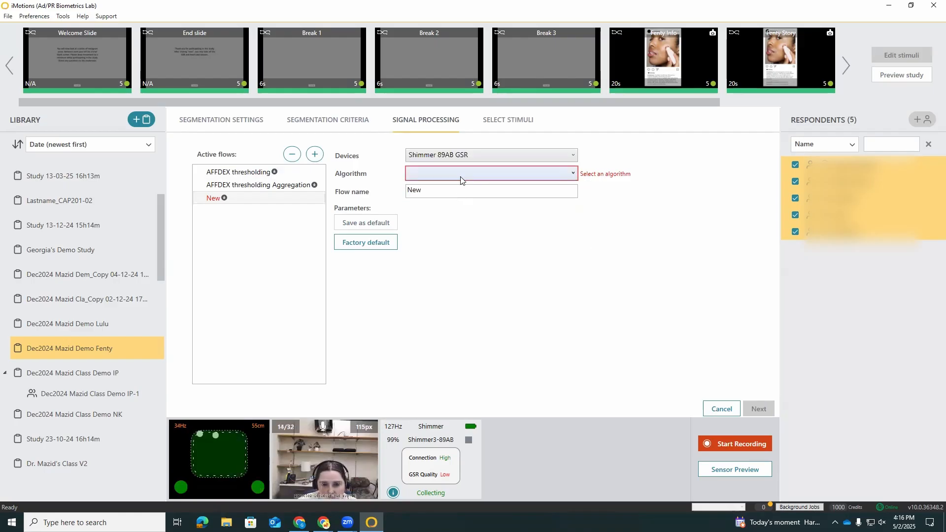
pyautogui.click(462, 175)
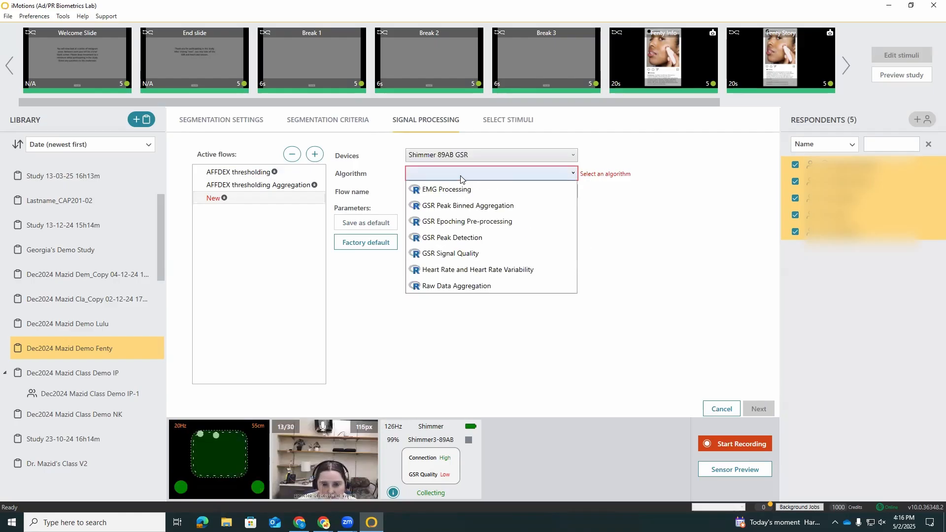
pyautogui.click(499, 238)
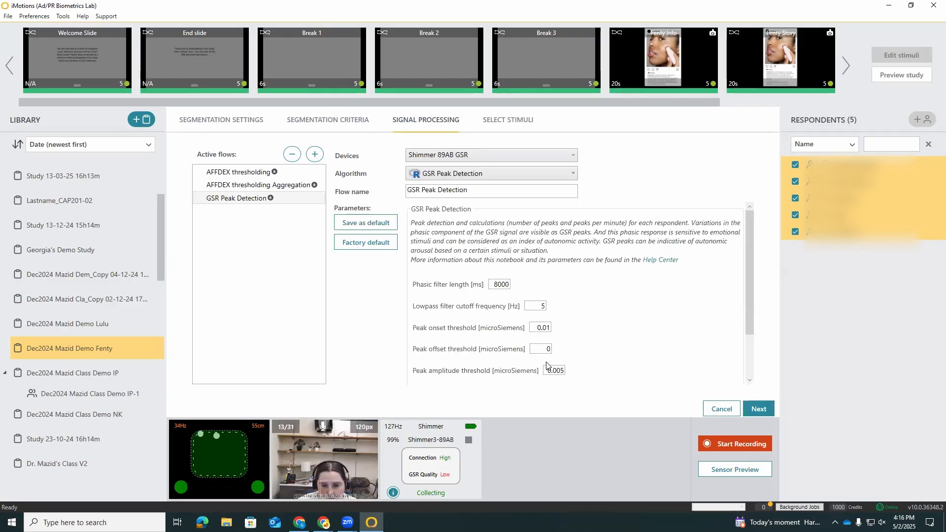
# - Add a Shimmer 89AB GSR flow with GSR Peak Binned Aggregation and set its time bin length to 3000 ms
pyautogui.click(314, 154)
pyautogui.click(458, 155)
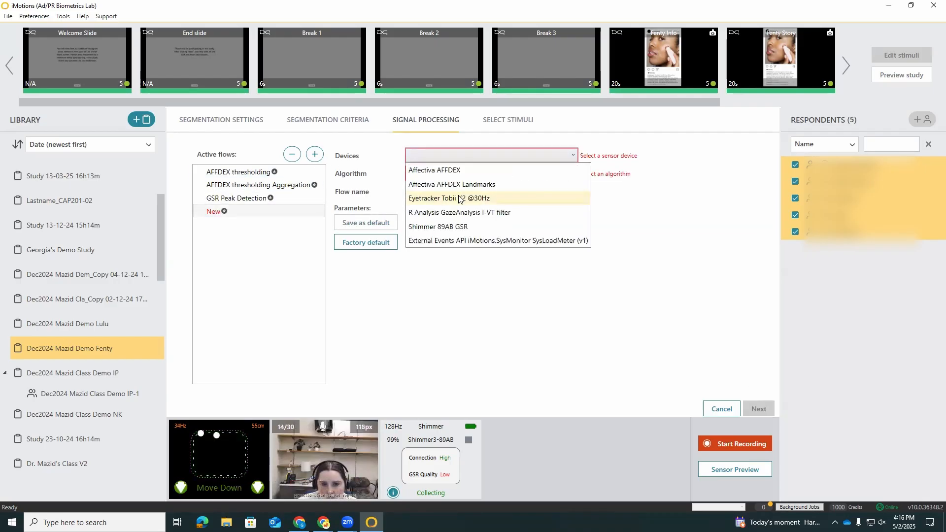
pyautogui.click(460, 227)
pyautogui.click(461, 174)
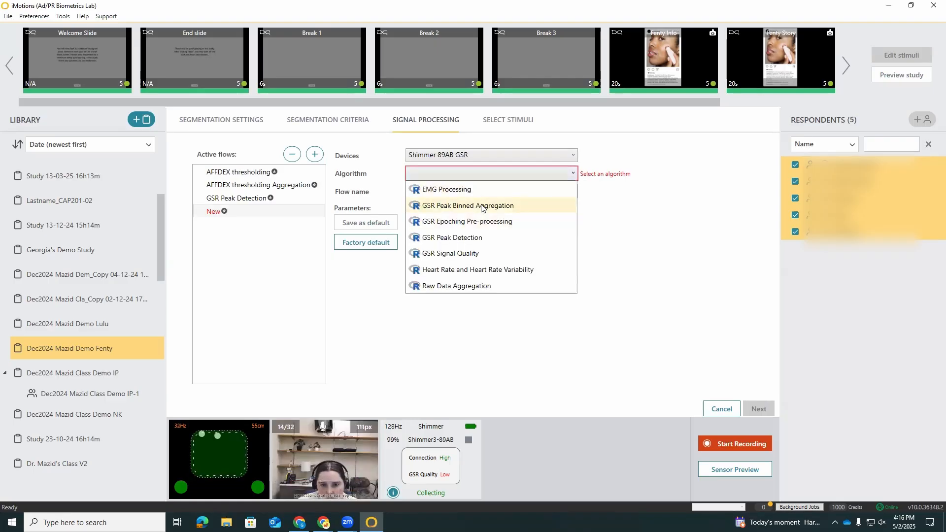
pyautogui.click(532, 210)
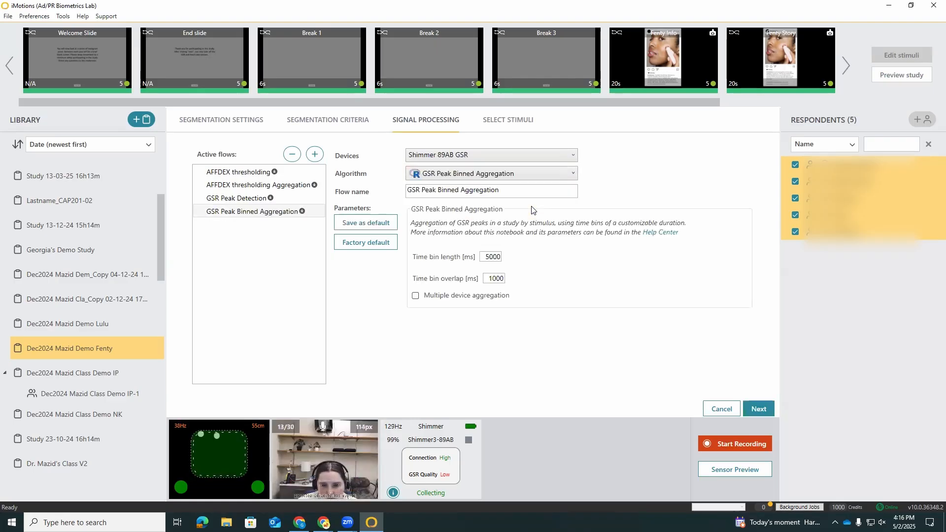
pyautogui.click(482, 258)
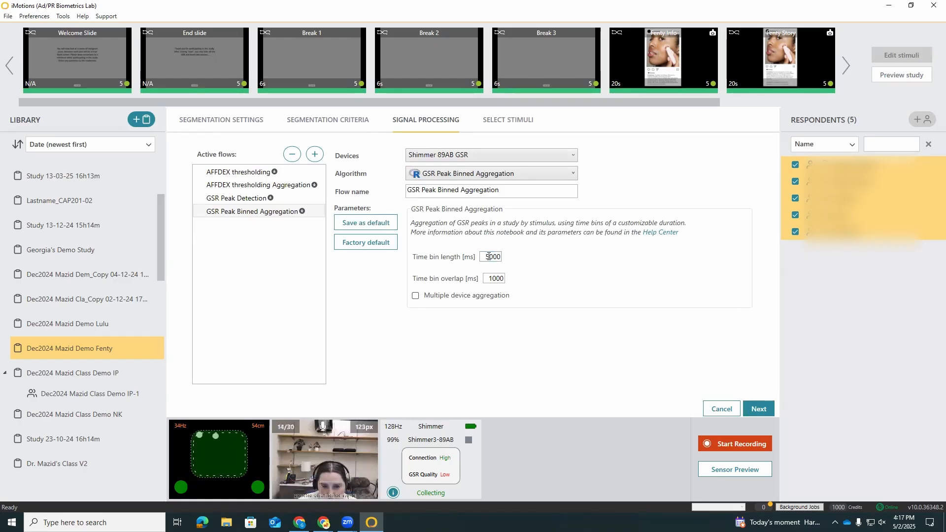
pyautogui.write('3')
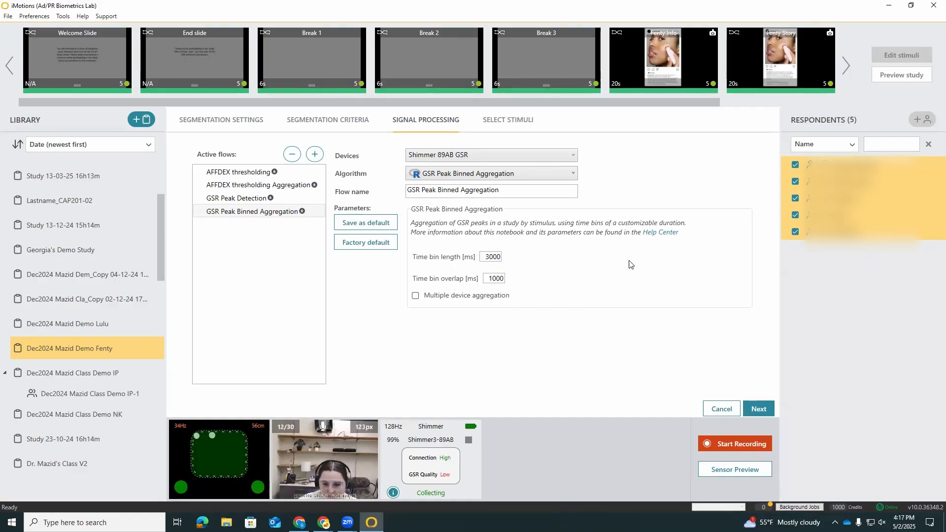
# - Include only the Fenty Info and Fenty Story stimuli, leaving out both slides and all three breaks, and add the analysis segment
pyautogui.click(755, 409)
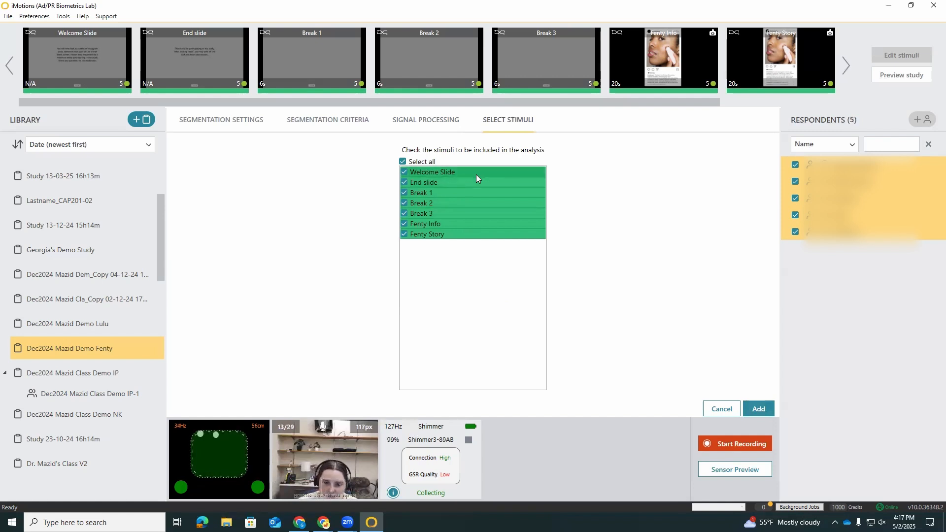
pyautogui.click(430, 172)
pyautogui.click(423, 183)
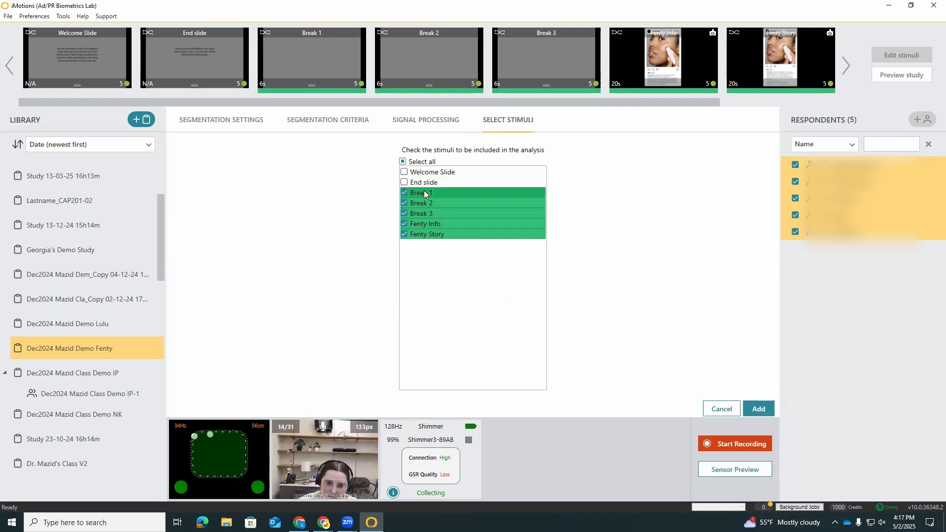
pyautogui.click(423, 192)
pyautogui.click(423, 203)
pyautogui.click(424, 214)
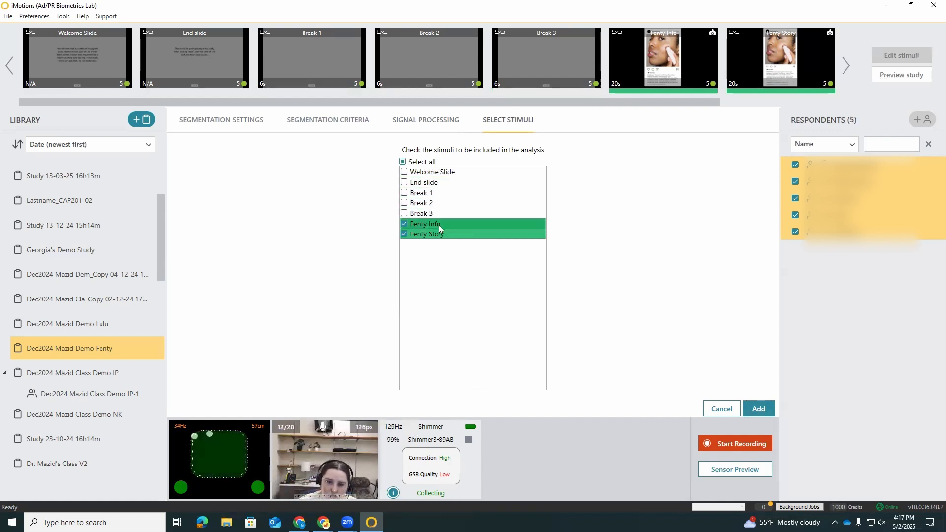
pyautogui.click(759, 409)
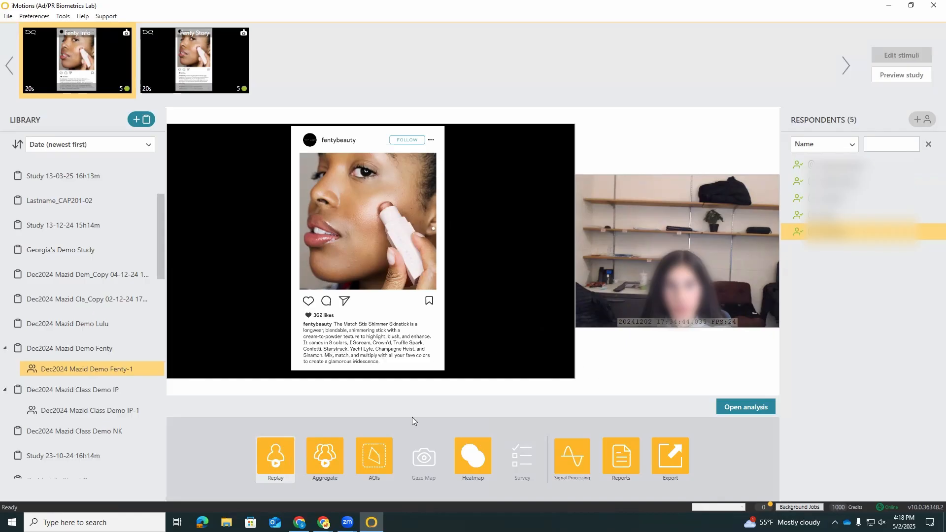
# - Open the new segment's analysis and play the Fenty Info replay, pausing at about 7 seconds
pyautogui.click(750, 407)
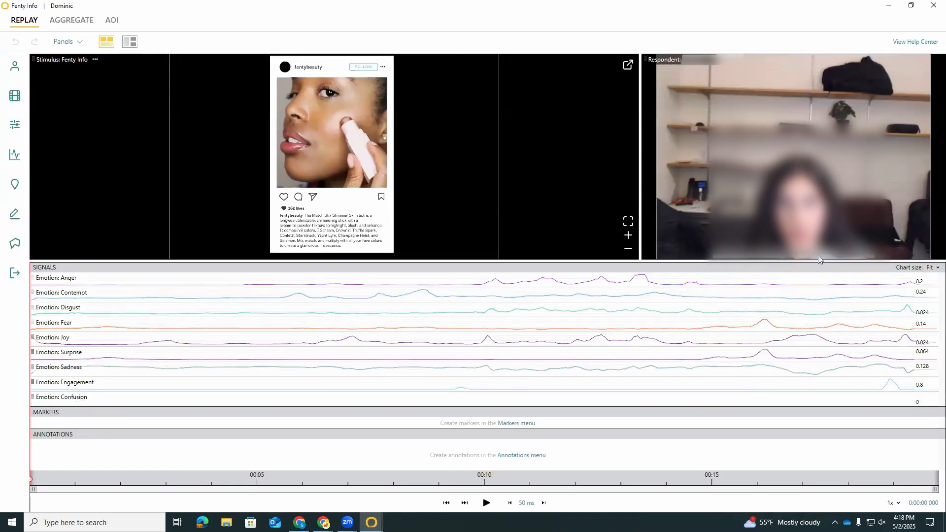
pyautogui.click(487, 502)
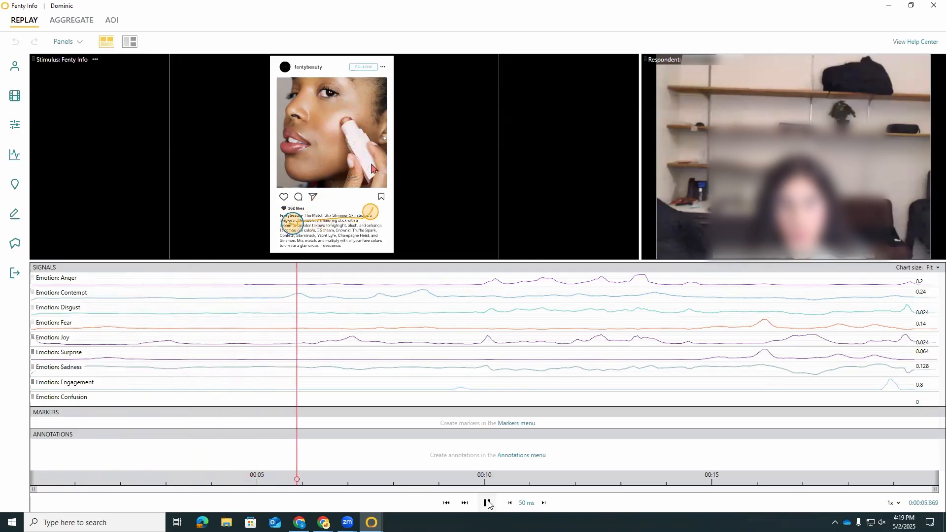
pyautogui.click(486, 503)
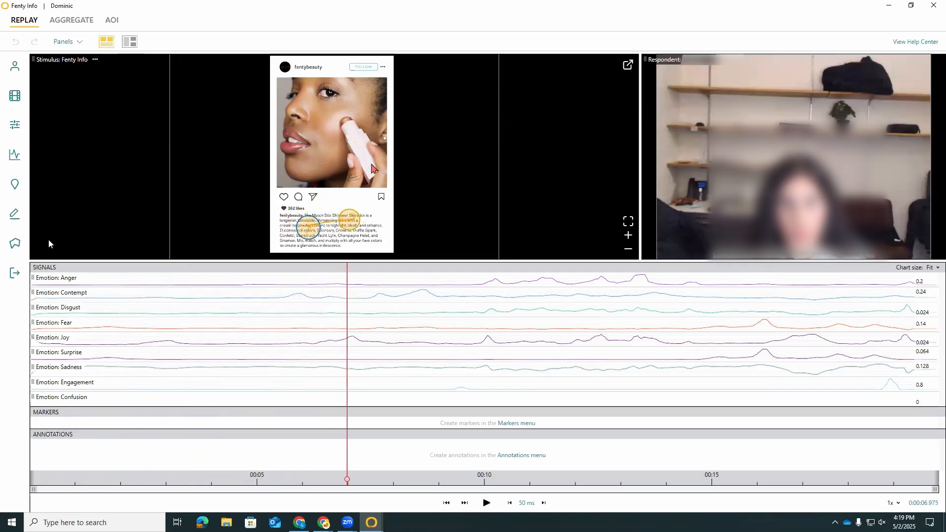
# - Browse the respondents' replays of Fenty Info and settle on the third respondent in the list
pyautogui.click(16, 66)
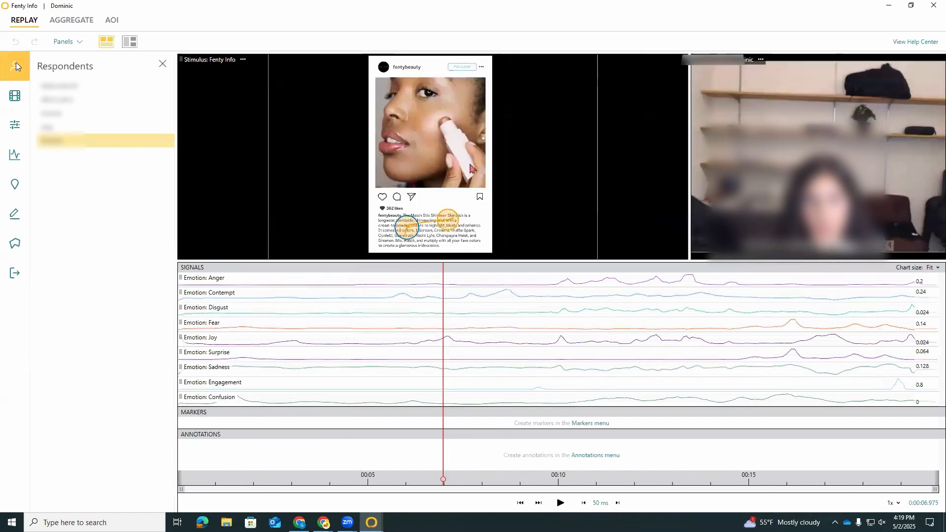
pyautogui.click(60, 87)
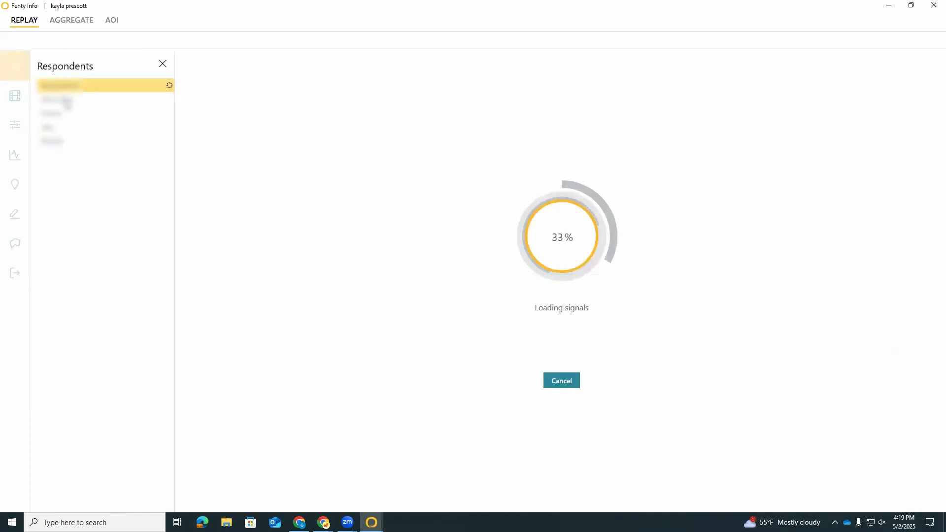
pyautogui.click(67, 101)
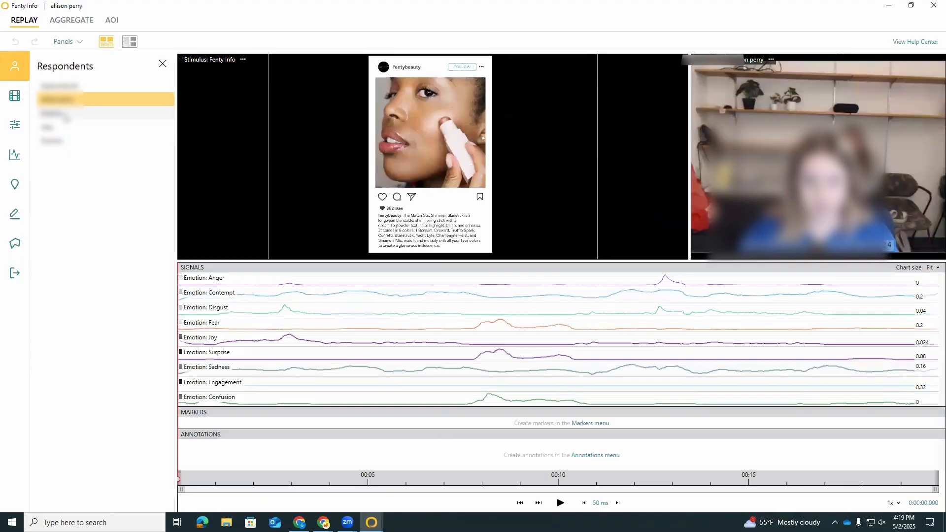
pyautogui.click(66, 115)
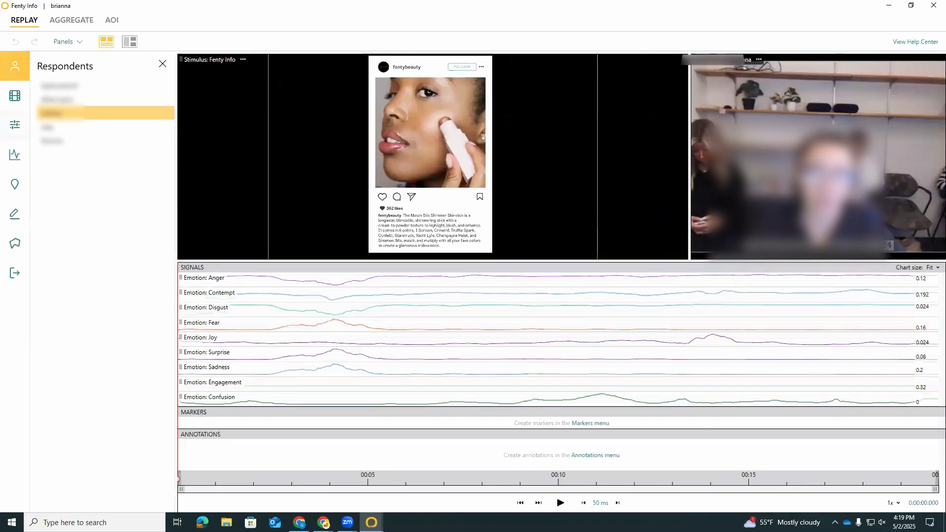
# - View this respondent's Fenty Story recording and return to the Fenty Info recording
pyautogui.click(19, 102)
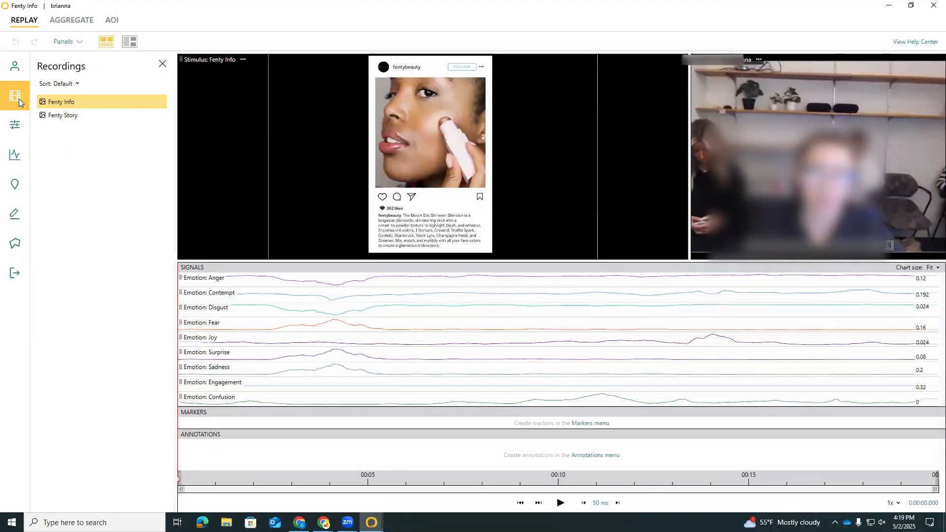
pyautogui.click(57, 116)
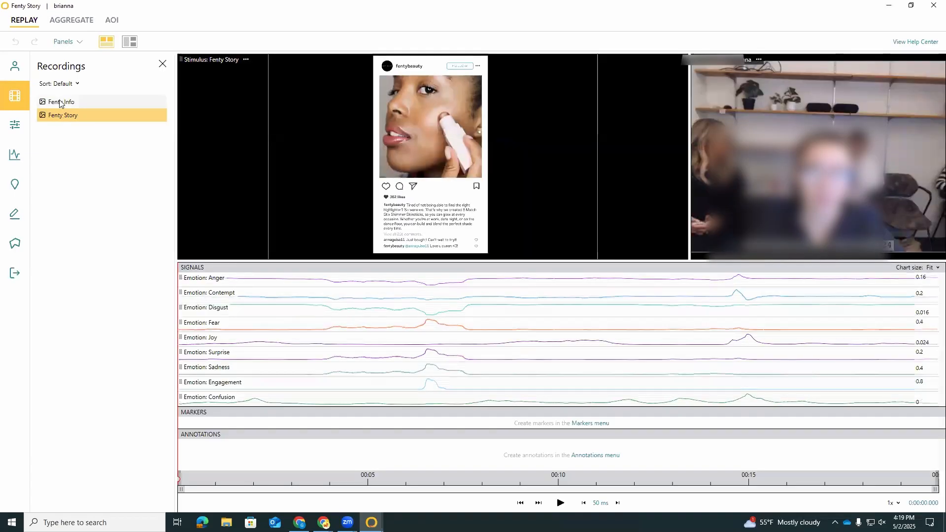
pyautogui.click(60, 102)
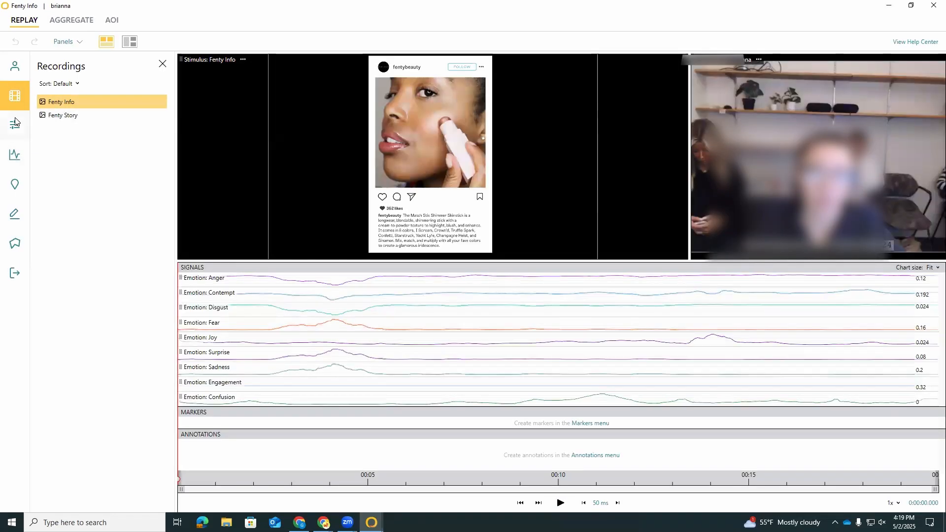
# - Review the stimulus overlay settings and add the GSR Interpolated signal from GSR Peak Detection to the signal charts
pyautogui.click(14, 122)
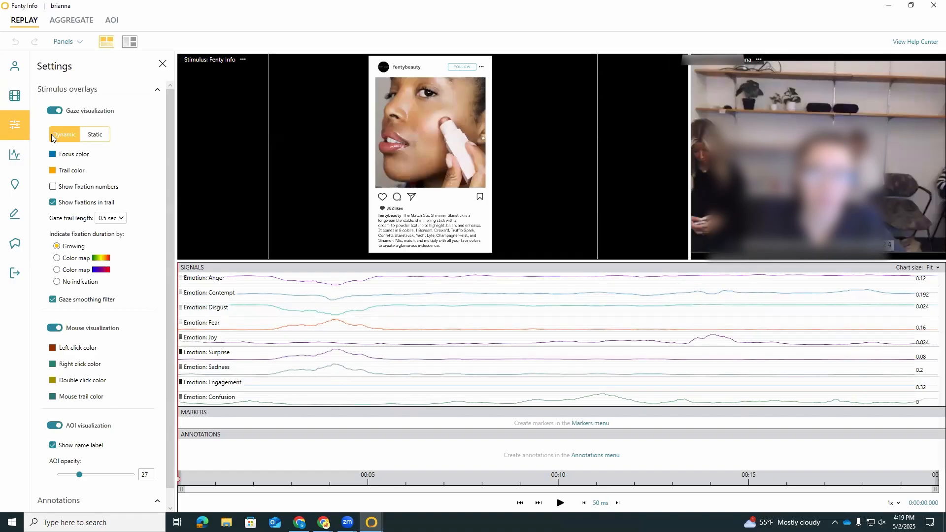
pyautogui.click(16, 158)
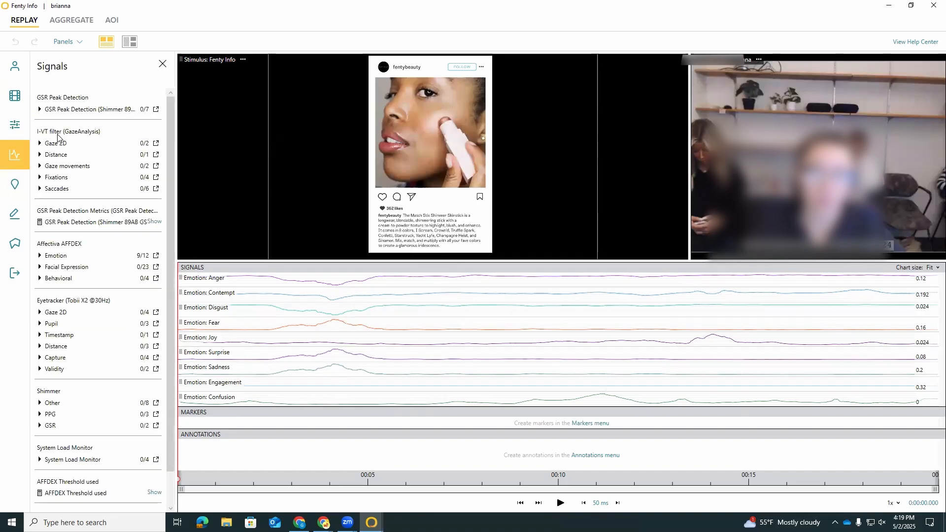
pyautogui.click(40, 109)
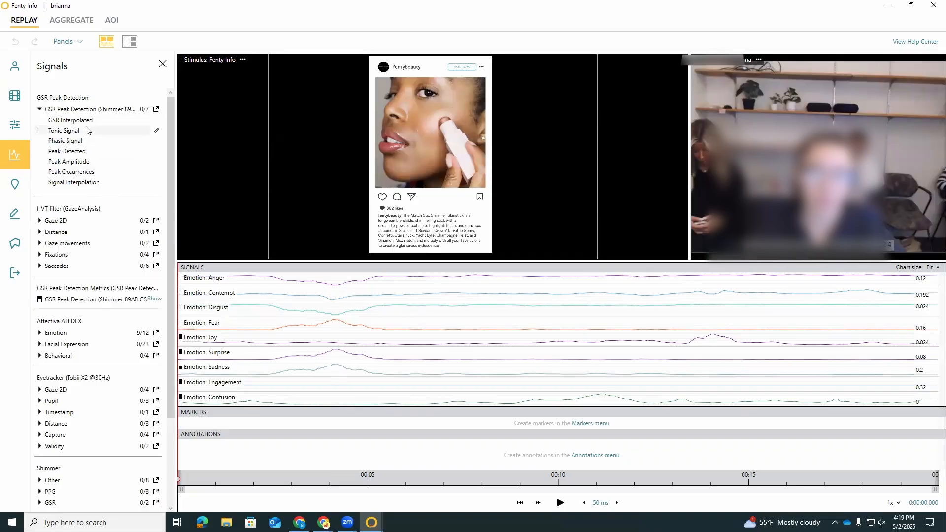
pyautogui.moveTo(86, 122); pyautogui.dragTo(249, 405)
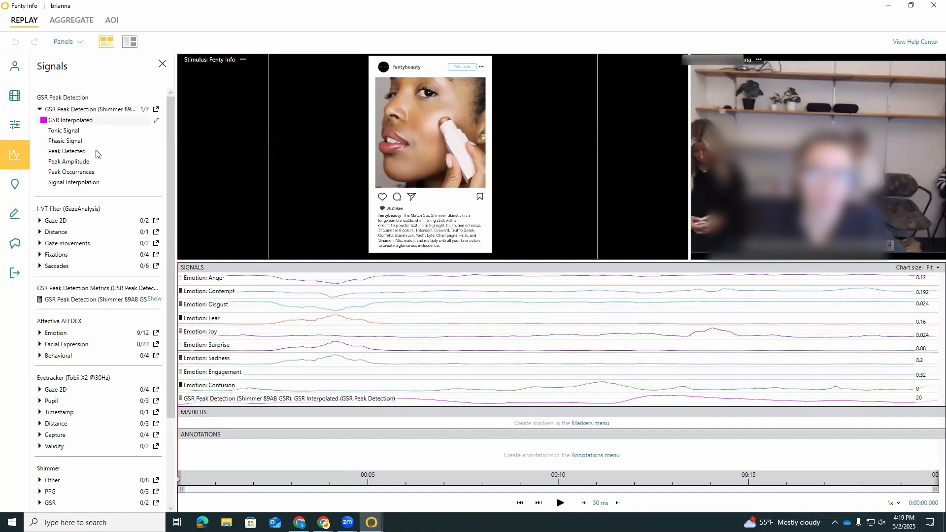
# - Add the AFFDEX emotion signals Sentimentality, Valence and Neutral to the signal charts
pyautogui.moveTo(67, 319); pyautogui.dragTo(269, 394)
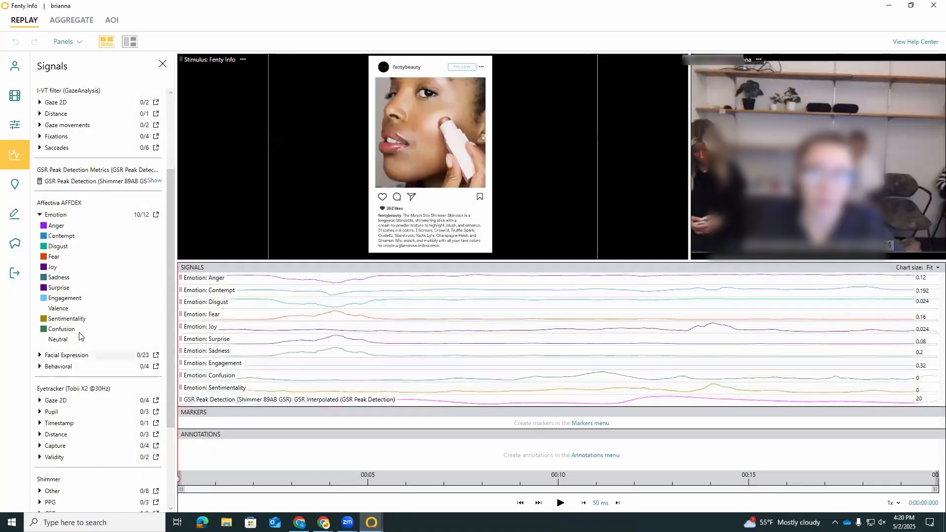
pyautogui.moveTo(53, 310); pyautogui.dragTo(266, 394)
pyautogui.moveTo(73, 339); pyautogui.dragTo(264, 392)
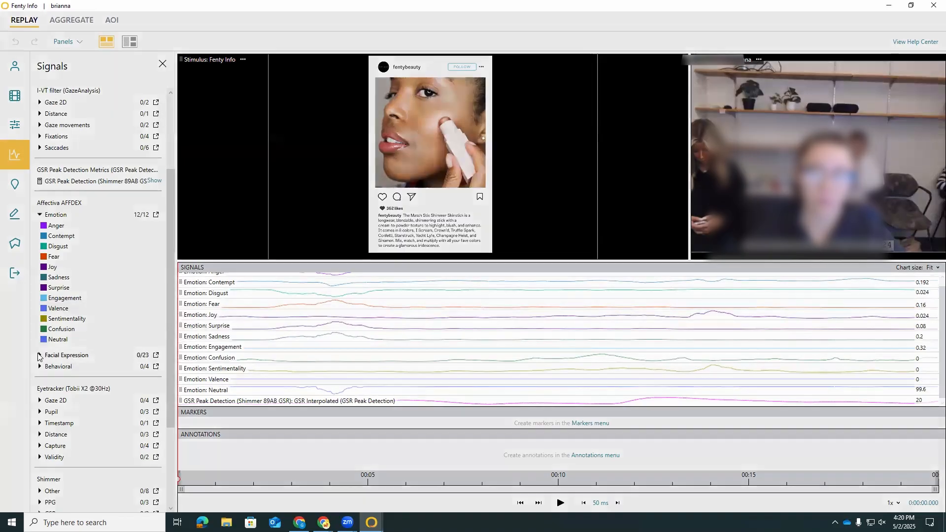
# - Add the Brow Raise and Smile facial expression signals to the signal charts
pyautogui.click(40, 355)
pyautogui.scroll(-3, 93, 364)
pyautogui.scroll(-2, 92, 363)
pyautogui.moveTo(79, 435); pyautogui.dragTo(241, 396)
# - Look through the eye tracker's Pupil signals and Shimmer's Other signals, collapsing each group again
pyautogui.scroll(-11, 94, 296)
pyautogui.click(41, 277)
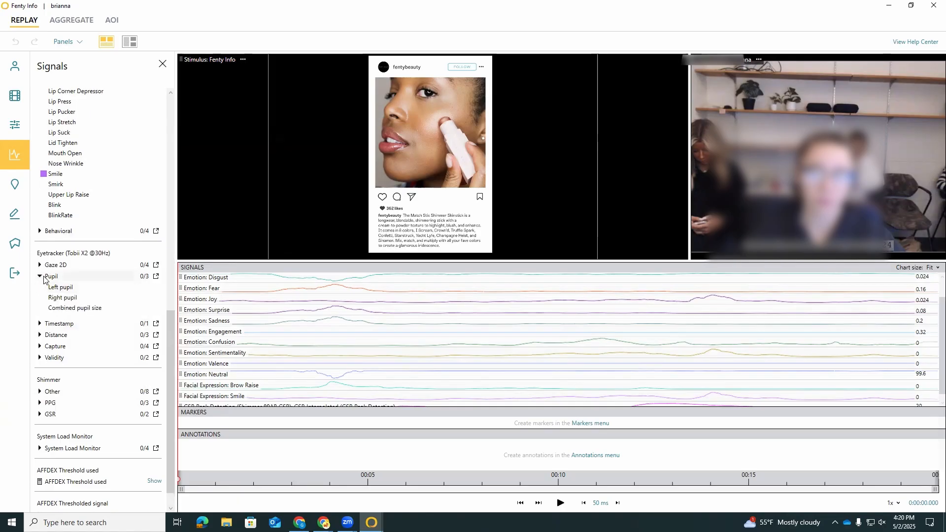
pyautogui.click(42, 277)
pyautogui.click(52, 356)
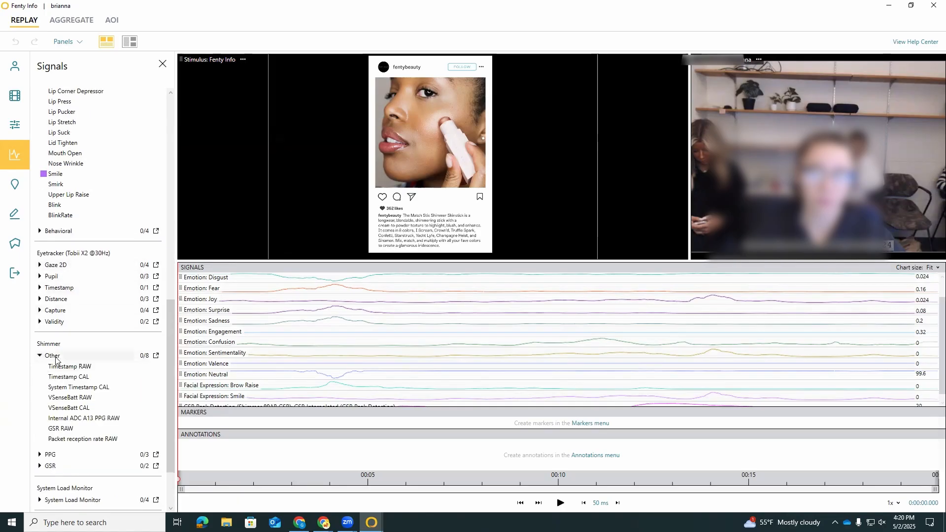
pyautogui.click(56, 359)
pyautogui.scroll(15, 69, 389)
pyautogui.scroll(2, 263, 364)
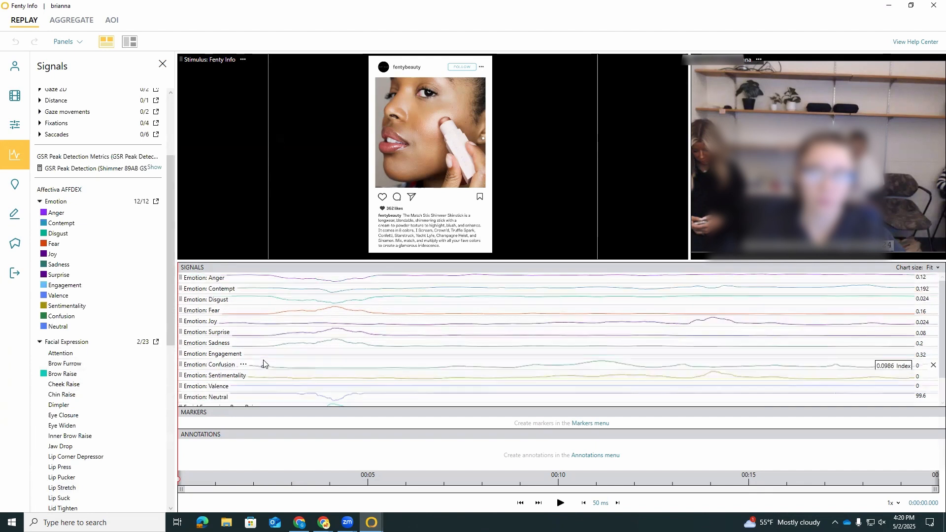
# - Enlarge the signal chart area and set the chart type of all emotion signals to Area
pyautogui.moveTo(427, 412); pyautogui.dragTo(427, 440)
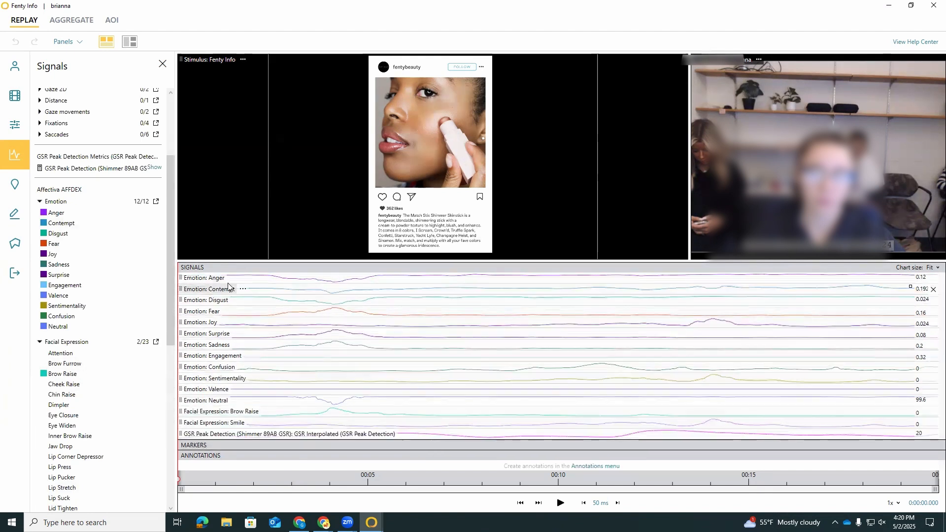
pyautogui.click(233, 278)
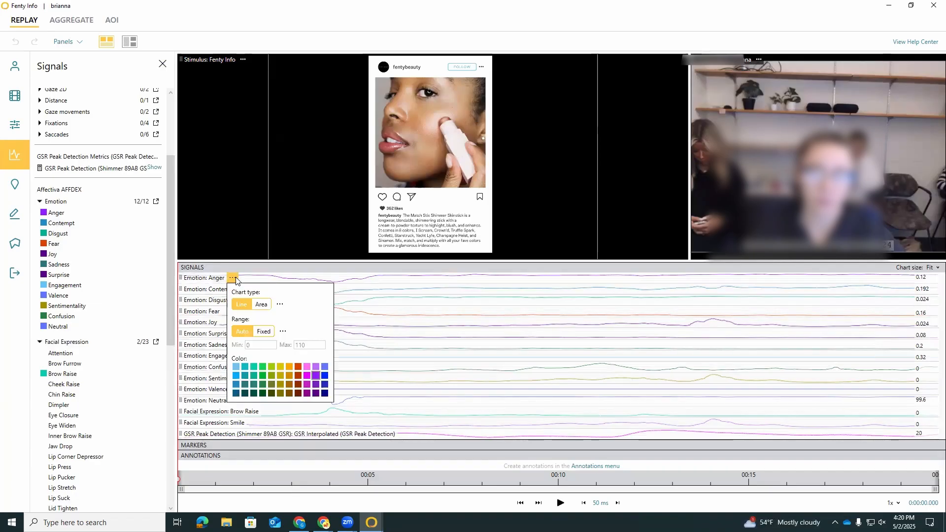
pyautogui.click(261, 304)
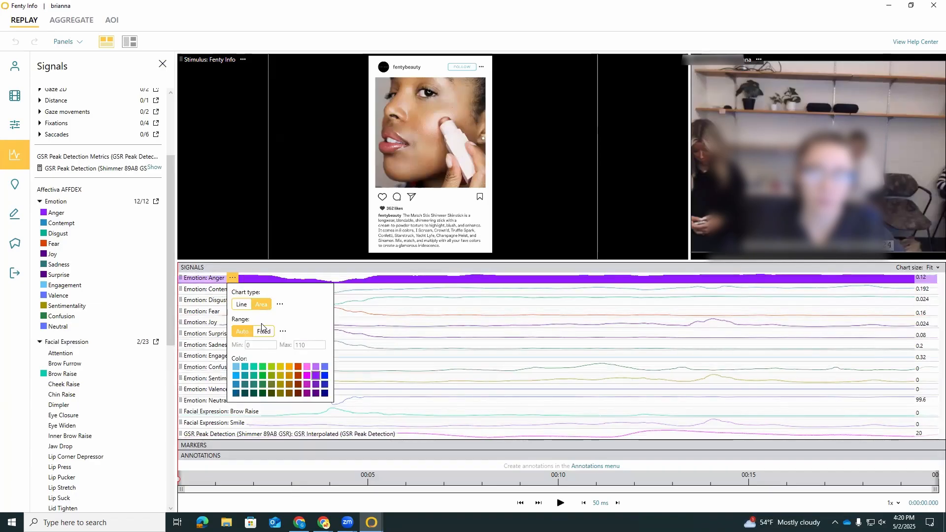
pyautogui.click(279, 305)
pyautogui.click(288, 318)
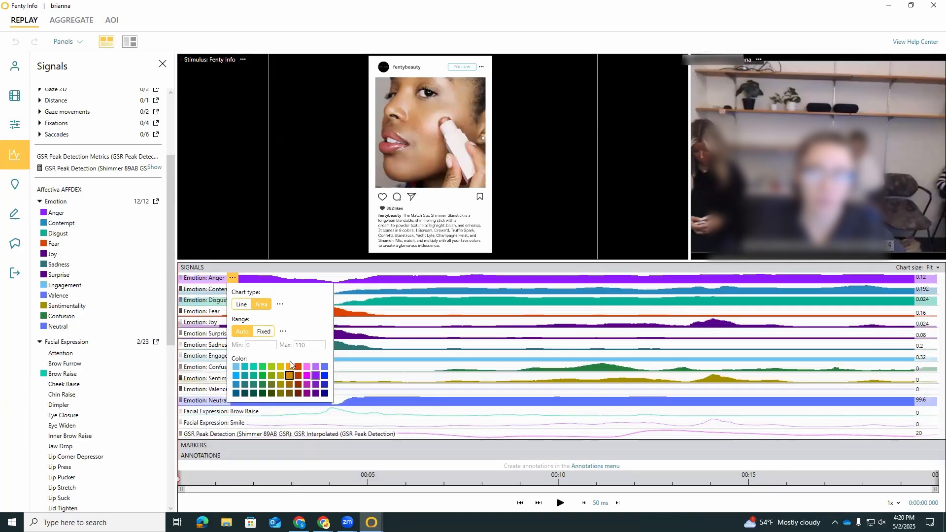
pyautogui.click(365, 303)
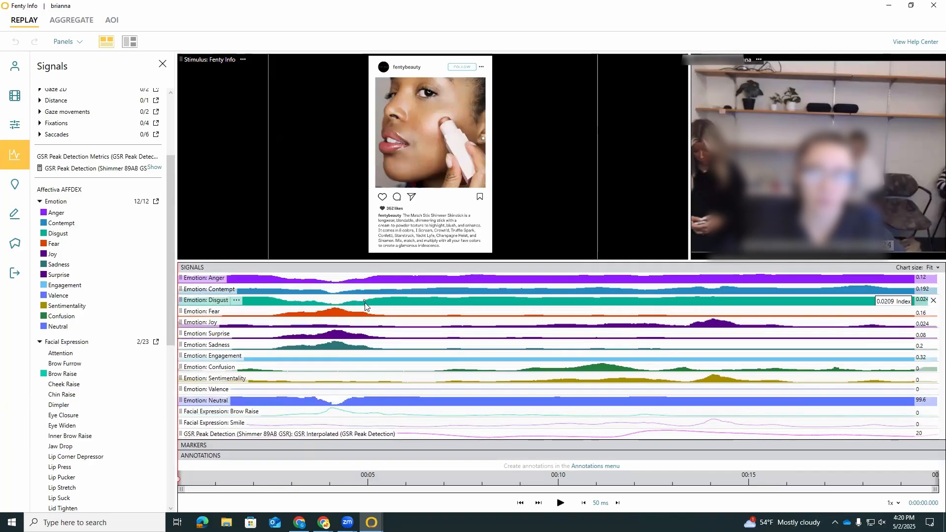
# - Set the chart type of the Brow Raise and Smile facial expression signals to Area
pyautogui.click(268, 411)
pyautogui.click(296, 308)
pyautogui.click(314, 308)
pyautogui.click(334, 321)
# - Set the chart type of the GSR Interpolated signal to Area
pyautogui.click(297, 434)
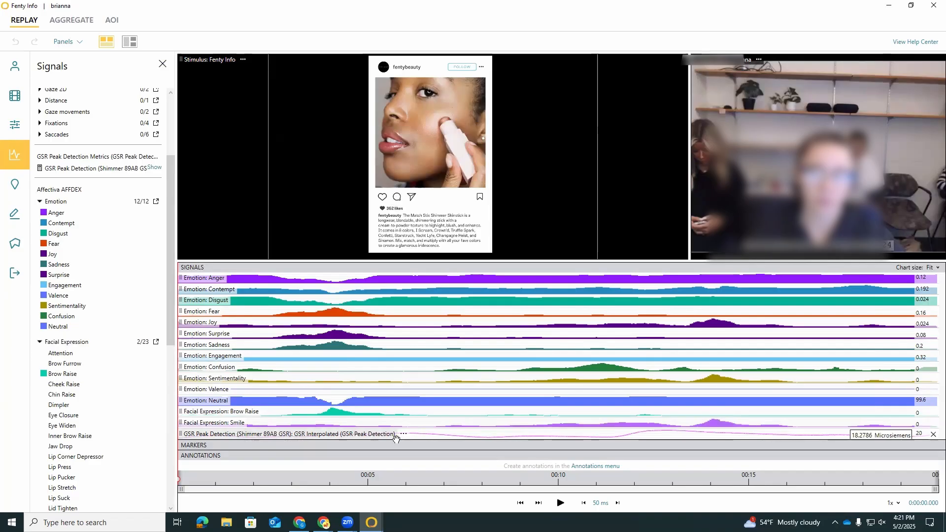
pyautogui.click(402, 433)
pyautogui.click(432, 330)
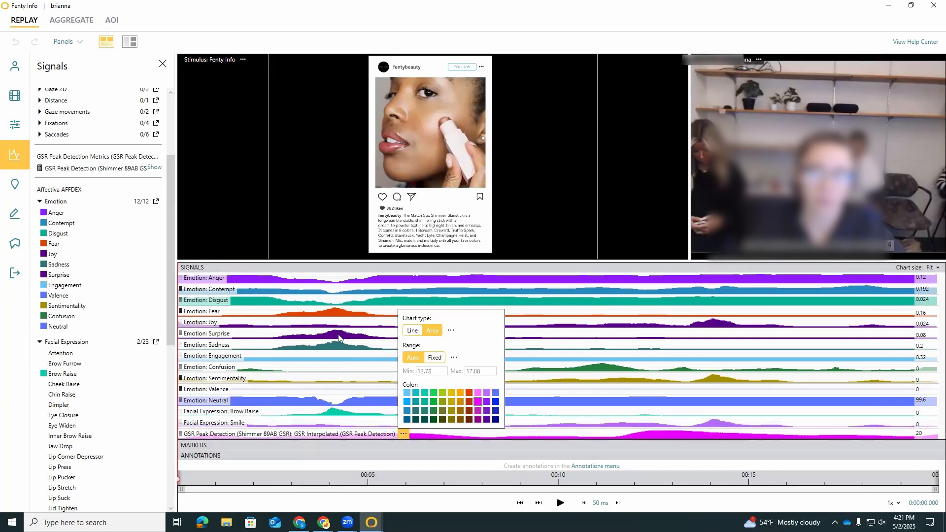
pyautogui.click(340, 340)
# - Check the areas of interest, move the replay to about 4 seconds and export all visible panels as a 1920 x 1080 image
pyautogui.click(15, 243)
pyautogui.moveTo(178, 479); pyautogui.dragTo(330, 453)
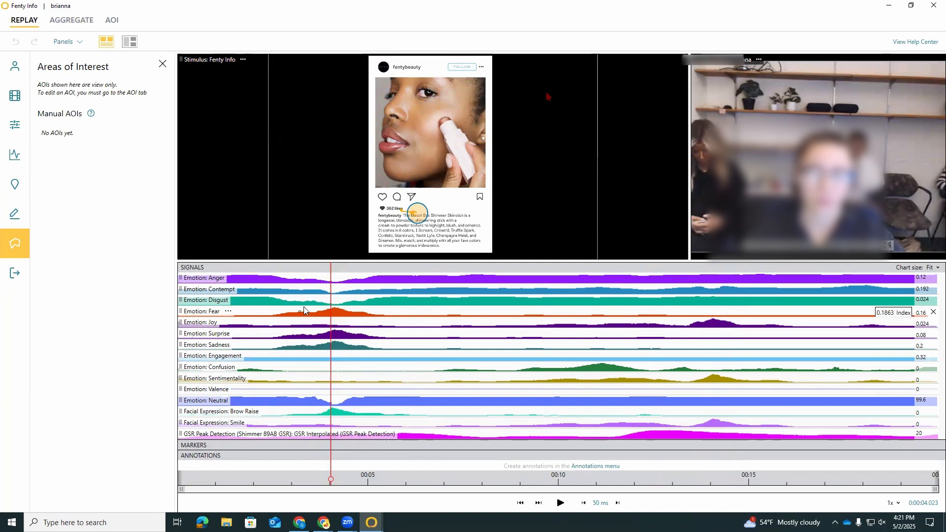
pyautogui.click(15, 275)
pyautogui.click(94, 103)
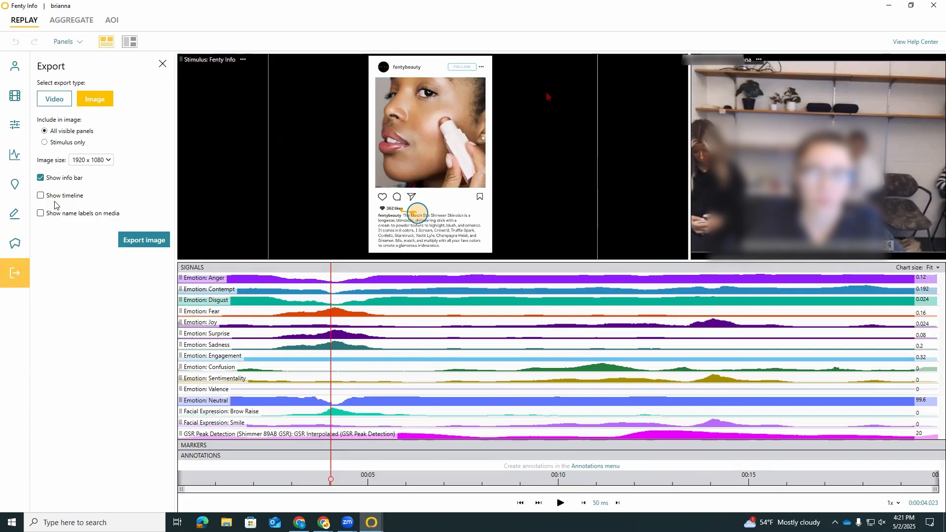
pyautogui.click(136, 243)
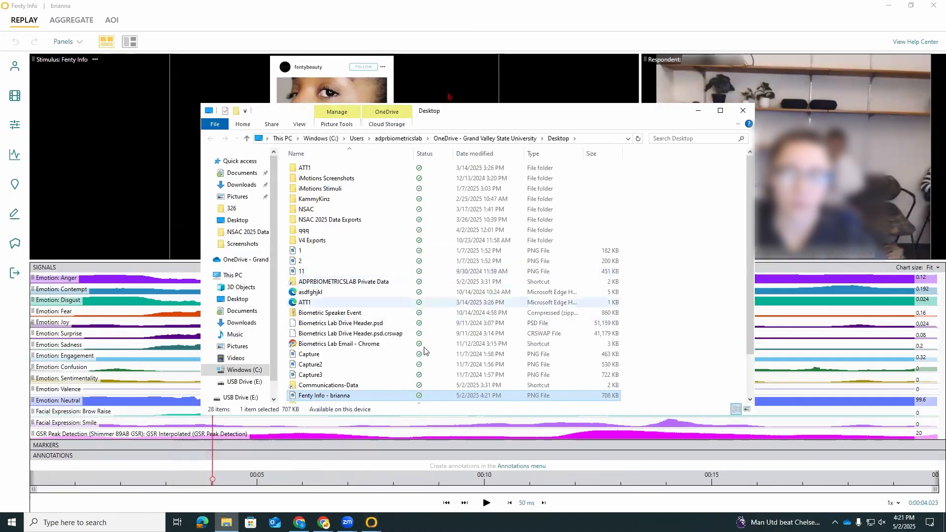
# - View the exported Fenty Info image and close it
pyautogui.doubleClick(320, 393)
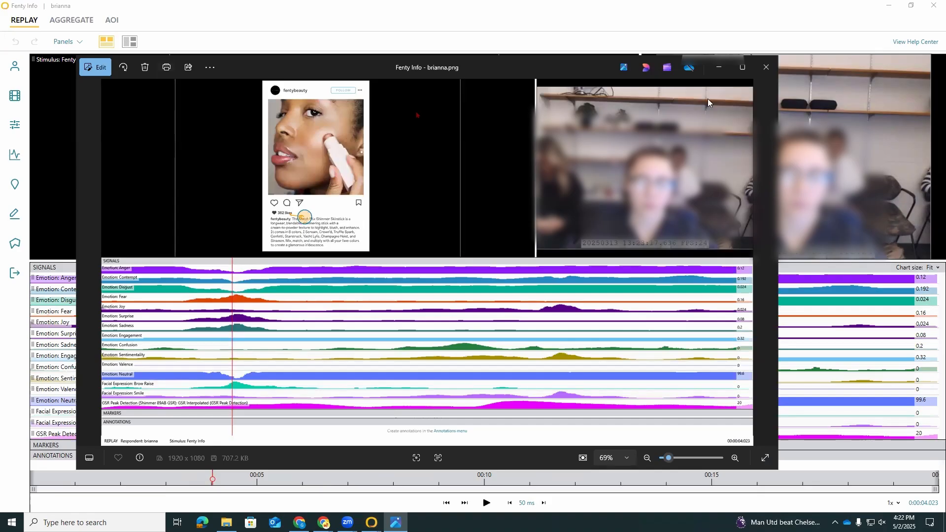
pyautogui.click(774, 62)
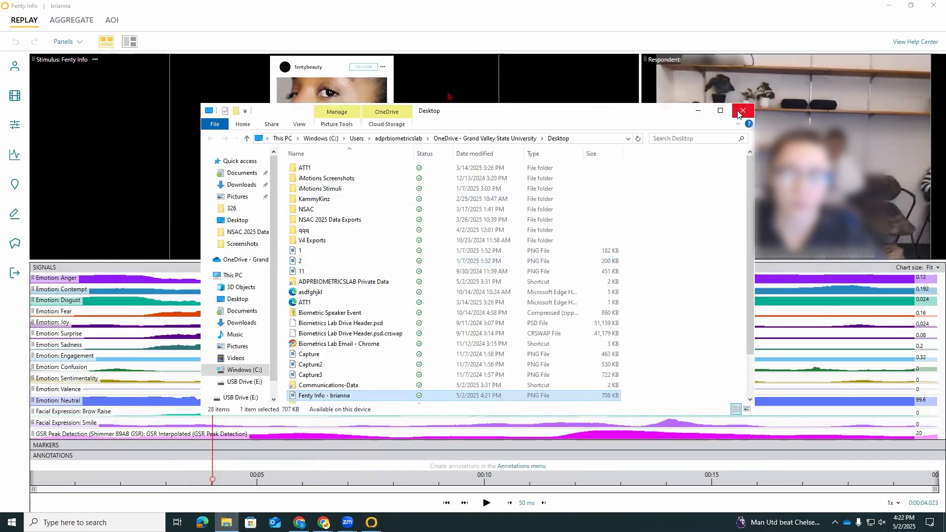
# - Close the Desktop folder window and set a custom video export range from 00:00:05:860 to 00:00:14:903
pyautogui.click(739, 109)
pyautogui.click(15, 273)
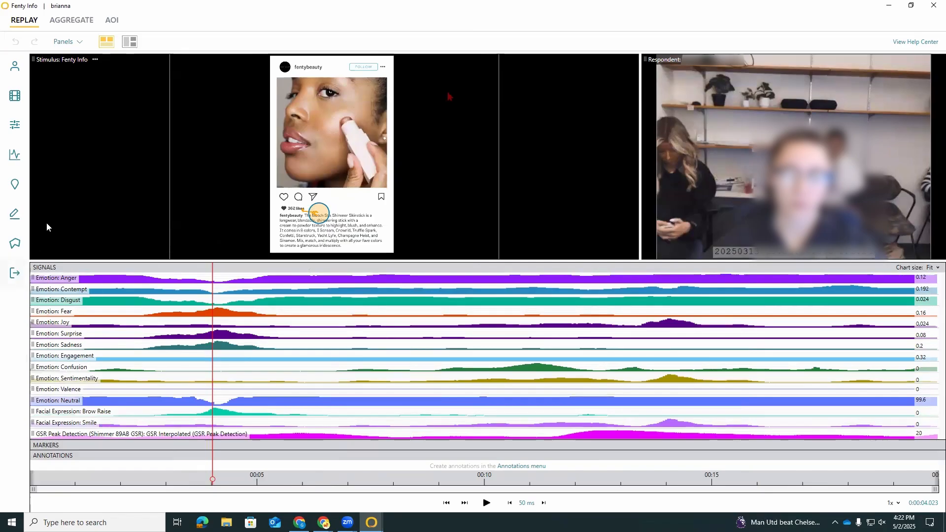
pyautogui.click(54, 100)
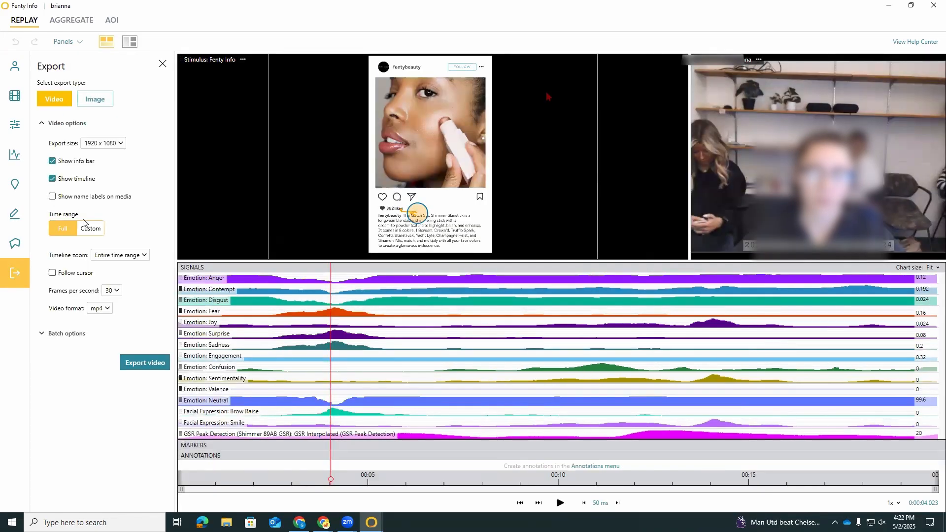
pyautogui.click(98, 232)
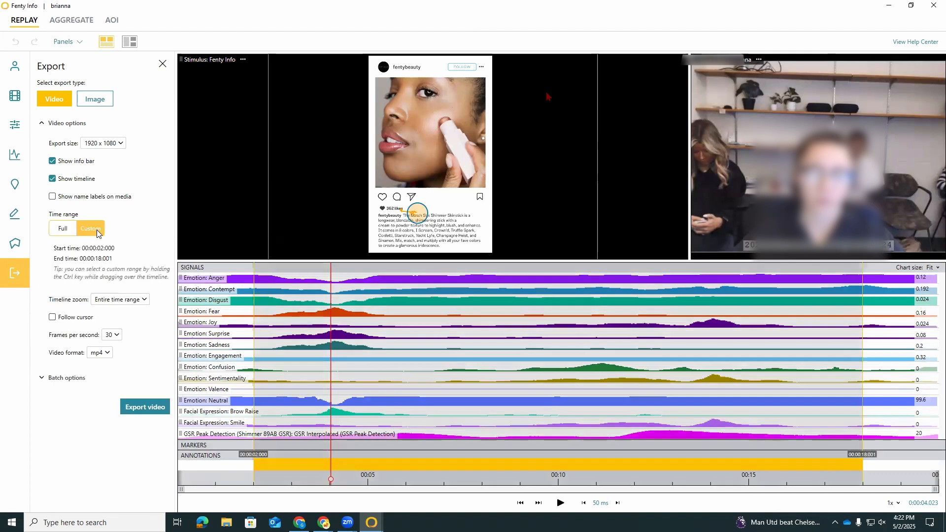
pyautogui.moveTo(254, 477); pyautogui.dragTo(401, 475)
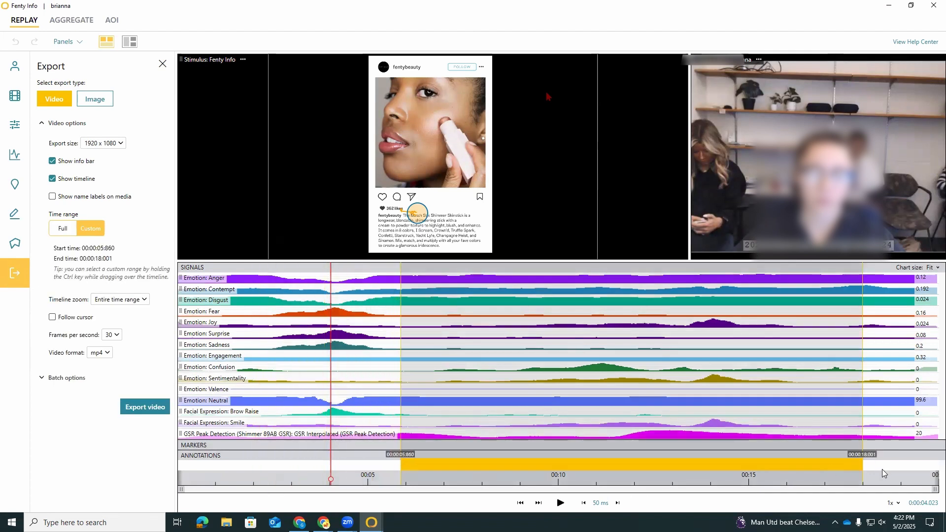
pyautogui.moveTo(861, 477); pyautogui.dragTo(744, 477)
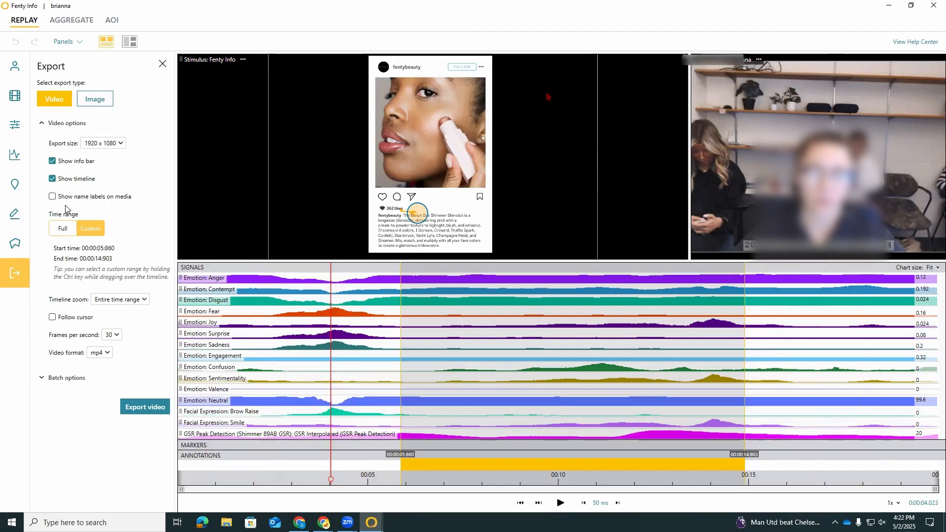
# - Return the video export to the full time range in mp4 format, check the batch options and close the export settings
pyautogui.click(58, 231)
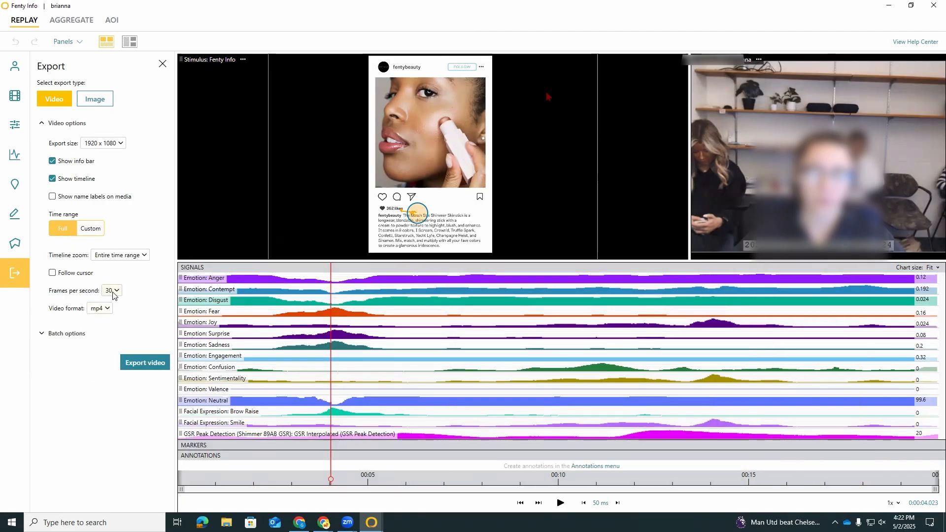
pyautogui.click(106, 309)
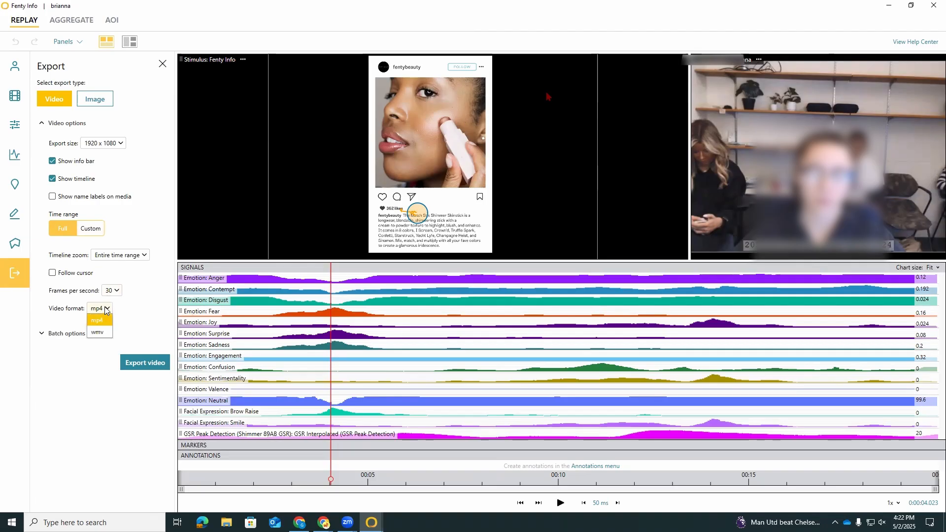
pyautogui.click(97, 320)
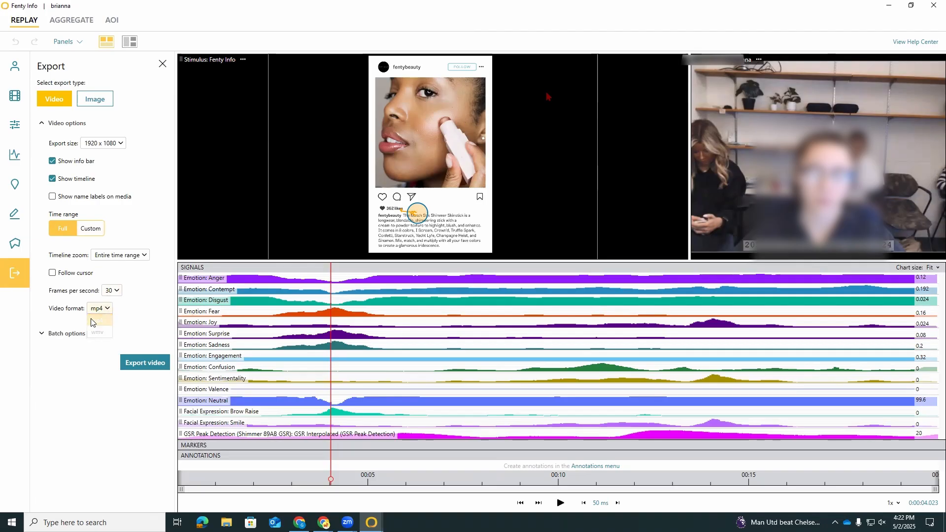
pyautogui.click(42, 336)
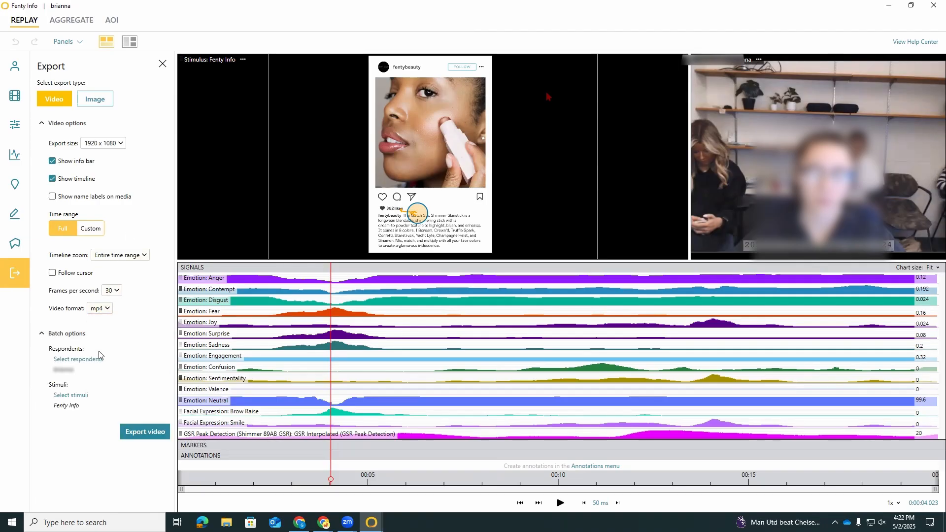
pyautogui.click(56, 337)
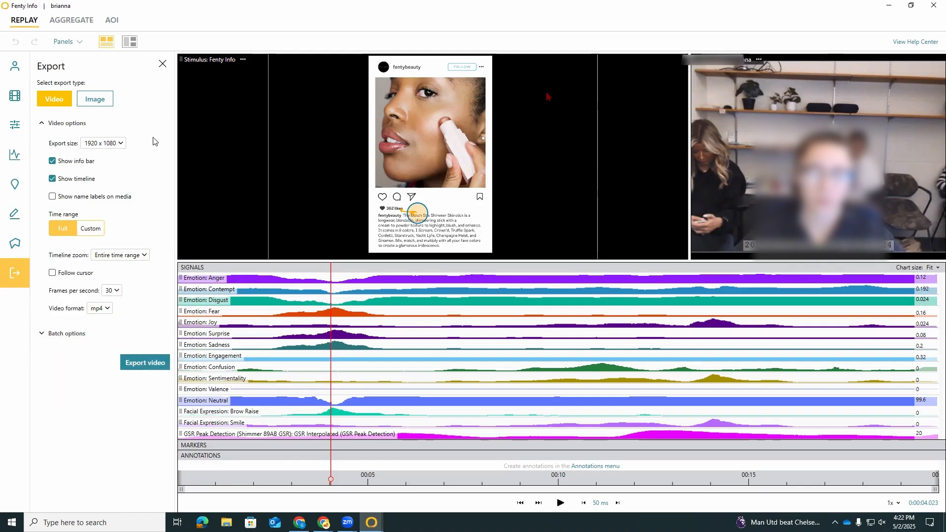
pyautogui.click(162, 64)
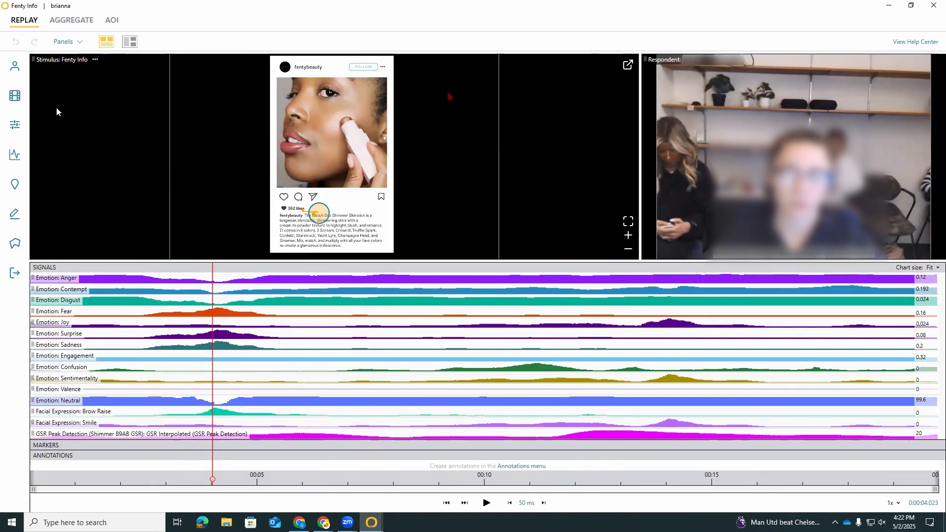
# - In the AOI view, configure a new elliptical area of interest named ProfilePic with a light blue colour
pyautogui.click(112, 24)
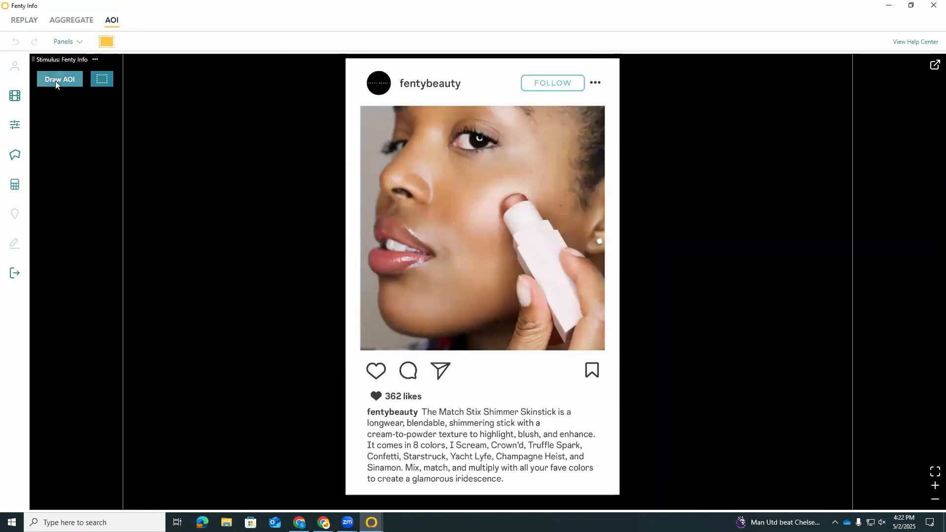
pyautogui.click(56, 80)
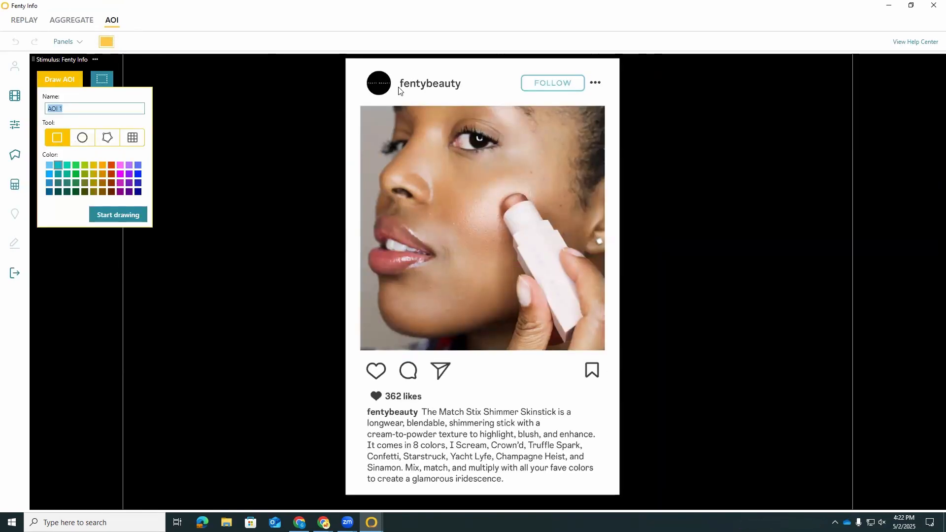
pyautogui.click(82, 137)
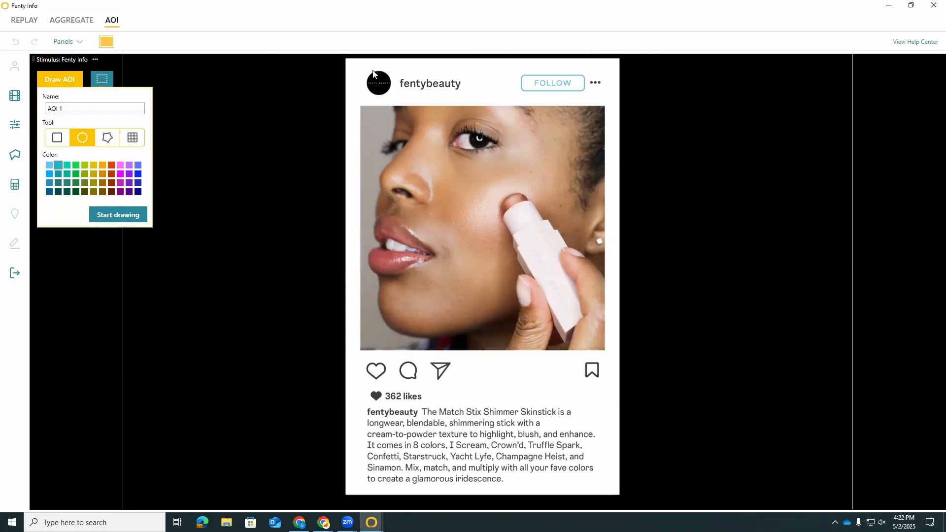
pyautogui.click(361, 99)
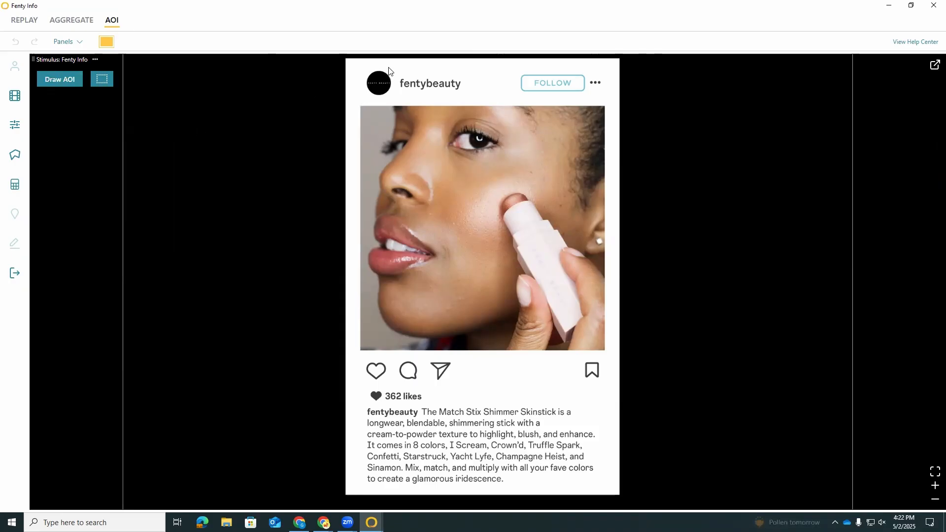
pyautogui.click(70, 84)
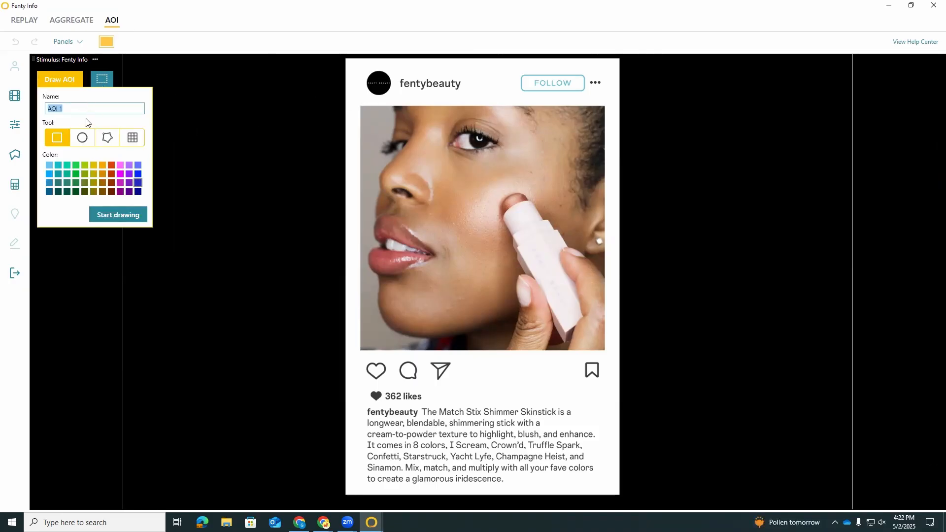
pyautogui.click(83, 138)
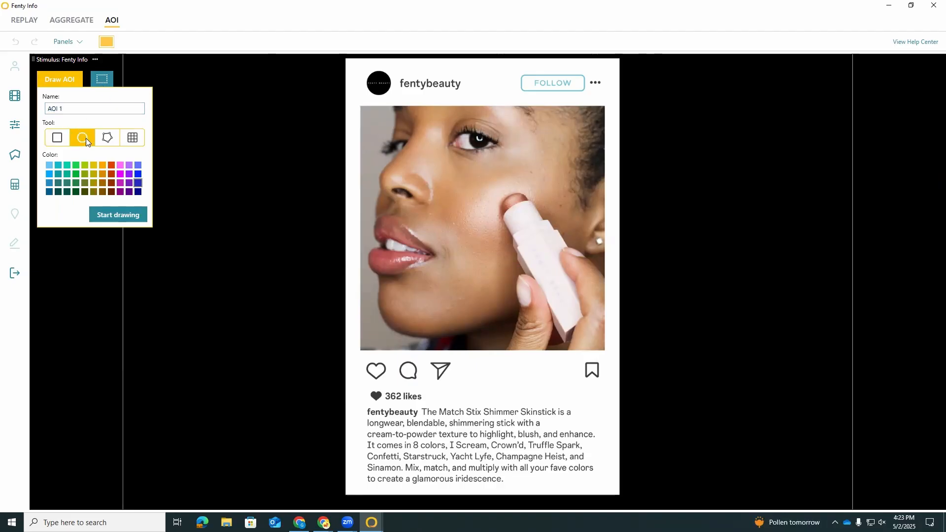
pyautogui.click(81, 108)
pyautogui.write('P')
pyautogui.click(47, 164)
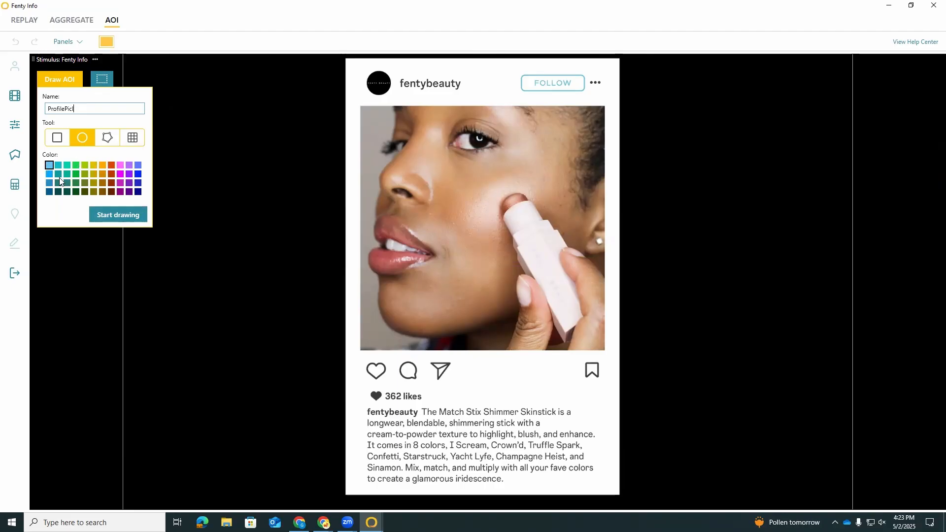
# - Draw the ProfilePic ellipse over the post's round profile picture and tighten its corners to fit the picture
pyautogui.click(116, 216)
pyautogui.moveTo(391, 67)
pyautogui.mouseDown()
pyautogui.moveTo(369, 106)
pyautogui.moveTo(358, 97)
pyautogui.moveTo(379, 96)
pyautogui.mouseUp()
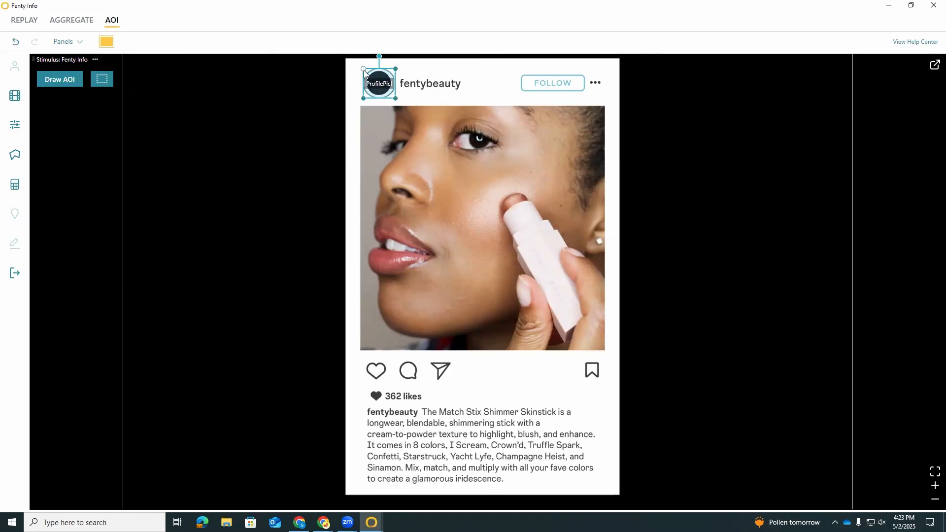
pyautogui.moveTo(363, 69); pyautogui.dragTo(365, 71)
pyautogui.moveTo(395, 98); pyautogui.dragTo(393, 97)
pyautogui.click(239, 149)
# - Draw a rectangular area of interest named username around the fentybeauty account name in the post header
pyautogui.click(57, 80)
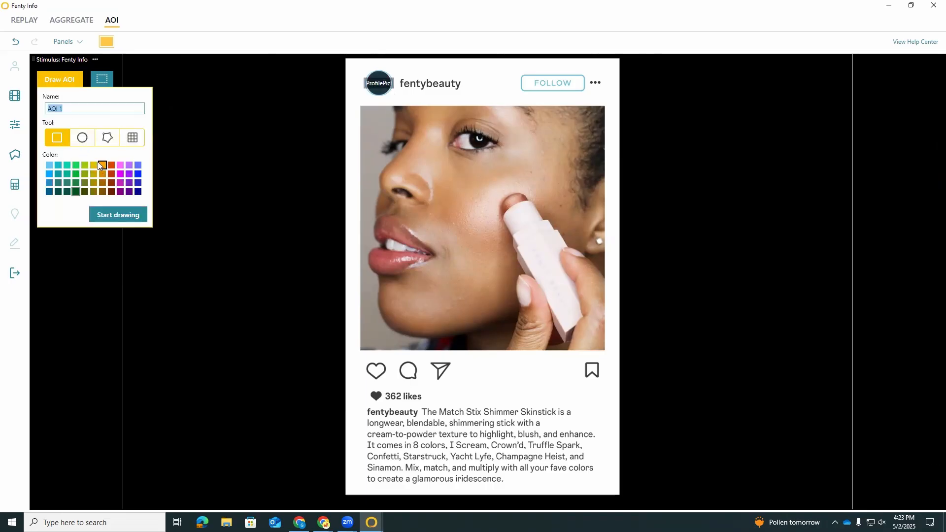
pyautogui.write('username')
pyautogui.click(120, 214)
pyautogui.moveTo(399, 78); pyautogui.dragTo(462, 89)
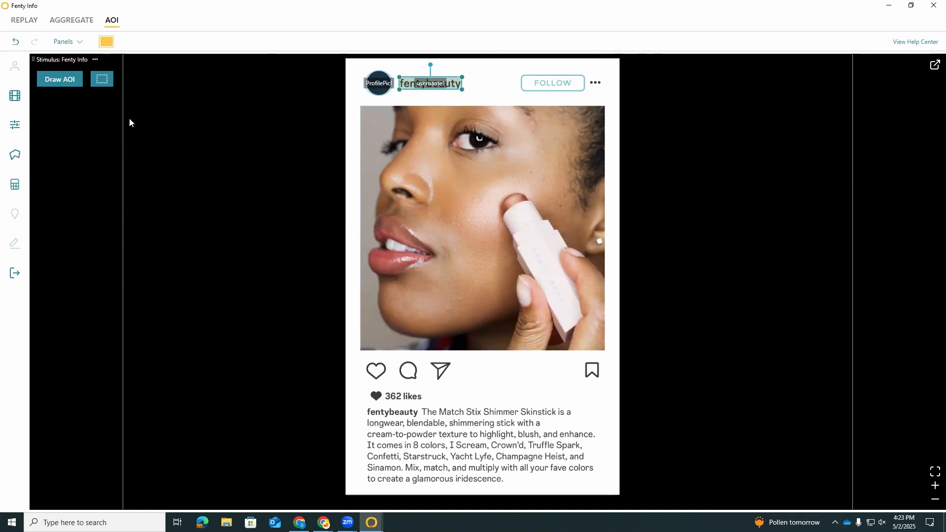
# - Configure a new area of interest named Follow+More with the polygon tool and start drawing it
pyautogui.click(62, 78)
pyautogui.write('Follow+M')
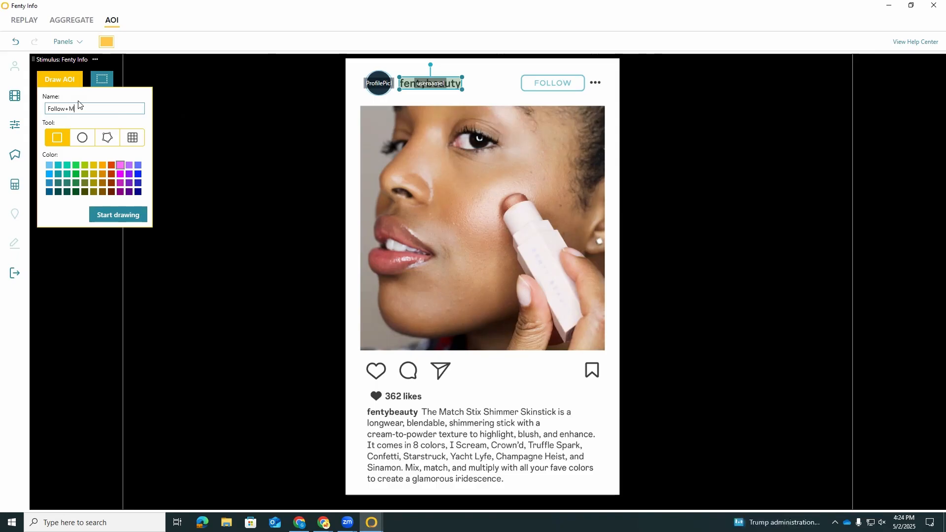
pyautogui.write('ore')
pyautogui.click(108, 137)
pyautogui.click(116, 215)
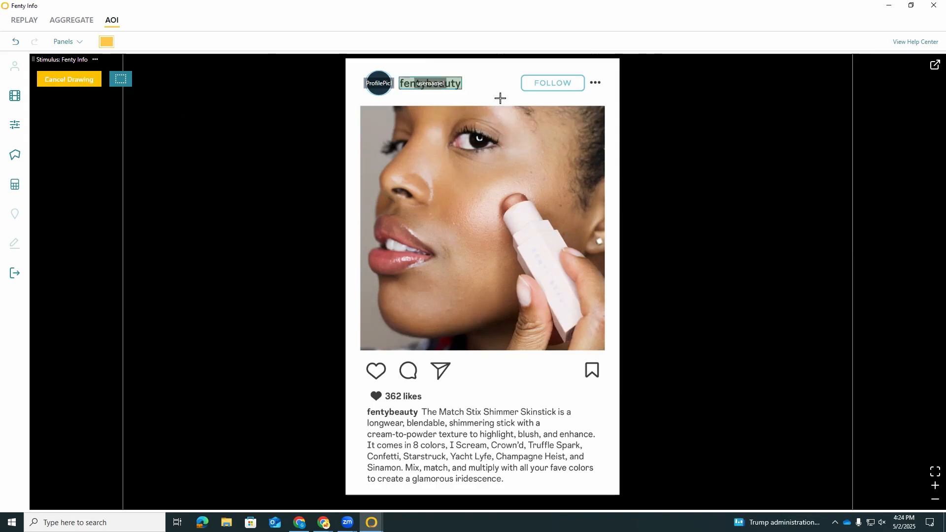
# - Outline the FOLLOW button together with the adjacent three dots as one closed polygon, then deselect it
pyautogui.click(520, 74)
pyautogui.click(520, 94)
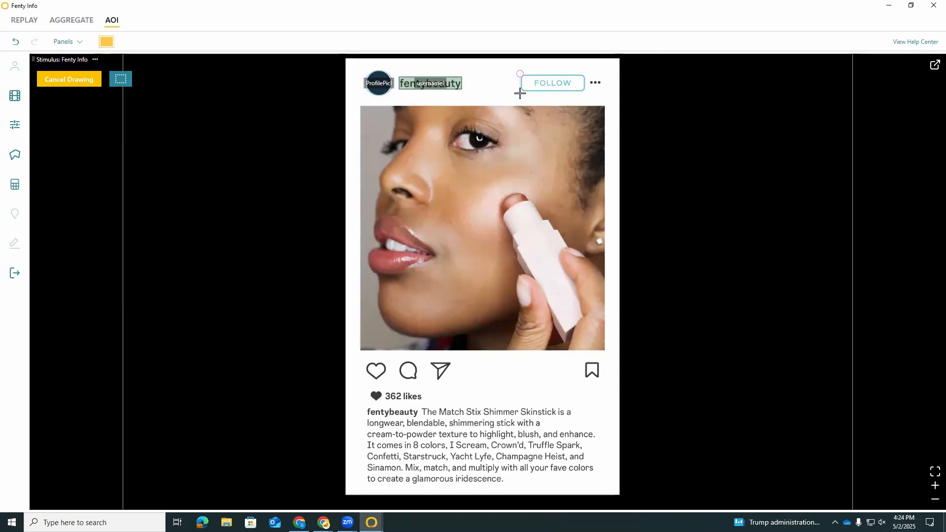
pyautogui.click(586, 93)
pyautogui.click(603, 85)
pyautogui.click(601, 77)
pyautogui.click(587, 70)
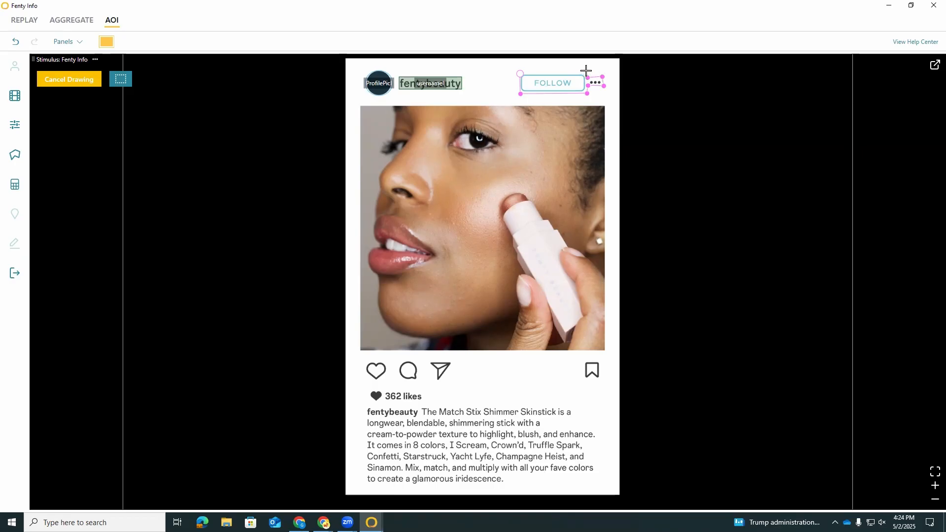
pyautogui.click(520, 73)
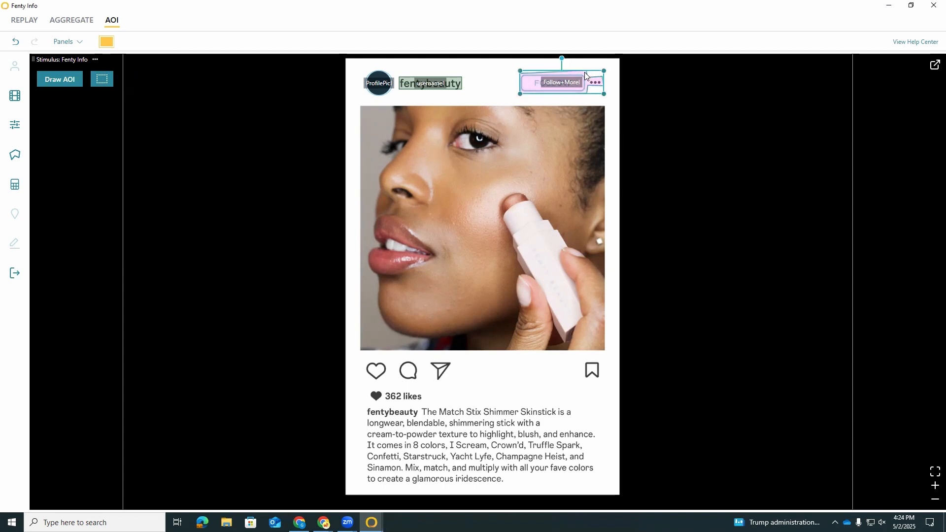
pyautogui.click(175, 104)
# - Draw a rectangular area of interest named Interactions around the heart, comment and share icons below the photo
pyautogui.click(60, 79)
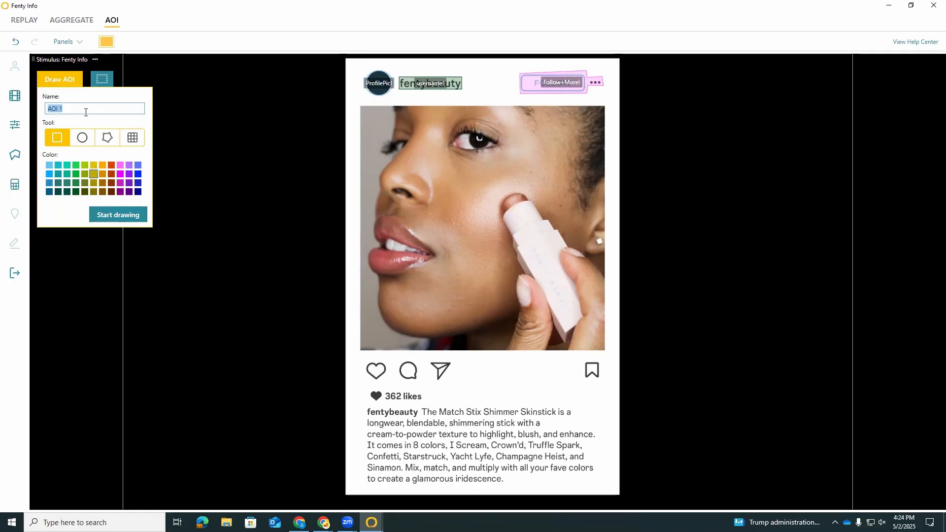
pyautogui.write('L')
pyautogui.press('BackSpace')
pyautogui.write('Interactio')
pyautogui.click(117, 215)
pyautogui.moveTo(365, 360)
pyautogui.mouseDown()
pyautogui.moveTo(454, 389)
pyautogui.moveTo(456, 382)
pyautogui.mouseUp()
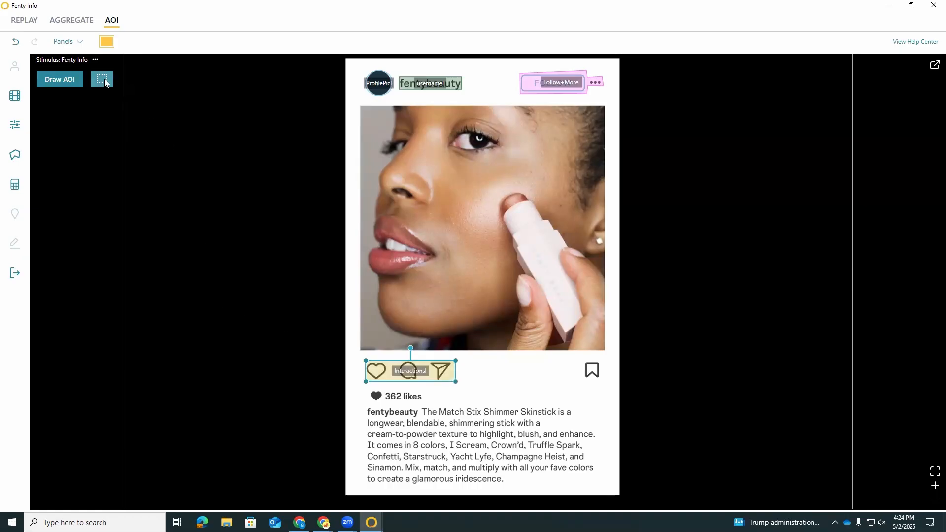
# - Draw a rectangular area of interest named Likes around the like count below the interaction icons
pyautogui.click(60, 79)
pyautogui.write('Likes')
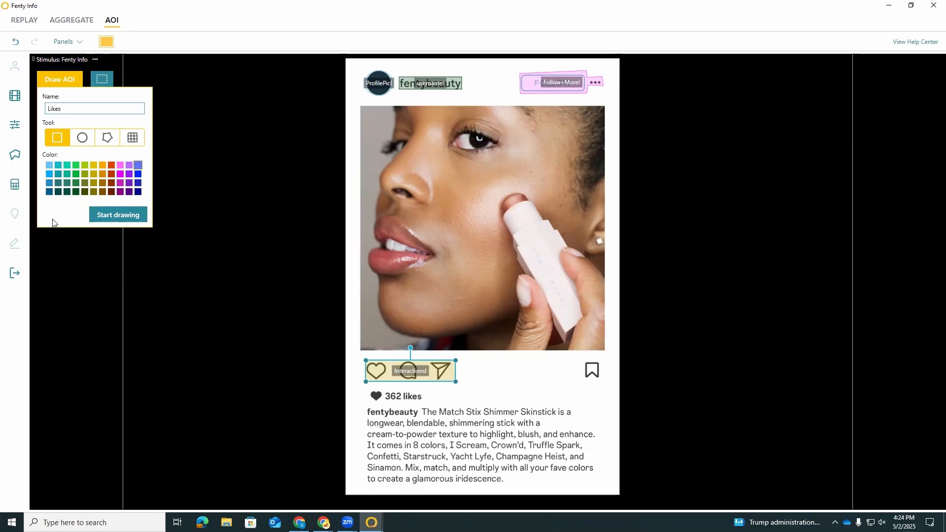
pyautogui.click(134, 214)
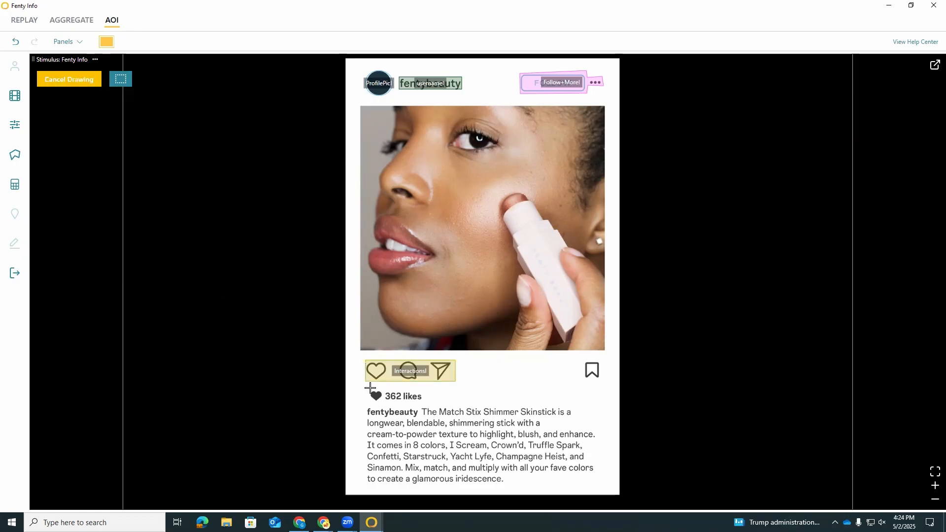
pyautogui.moveTo(368, 388); pyautogui.dragTo(426, 404)
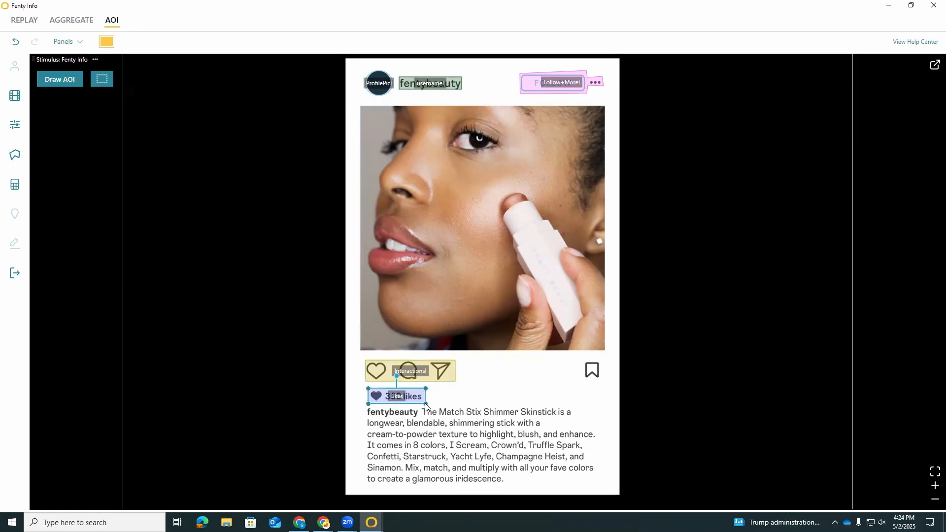
# - Draw a rectangular area of interest named Caption around the whole caption text of the post
pyautogui.click(60, 80)
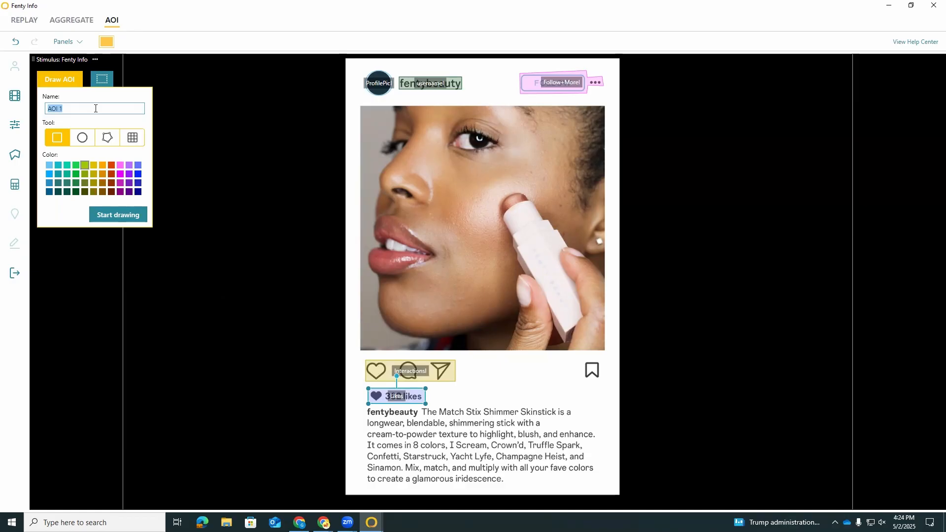
pyautogui.write('Captionl')
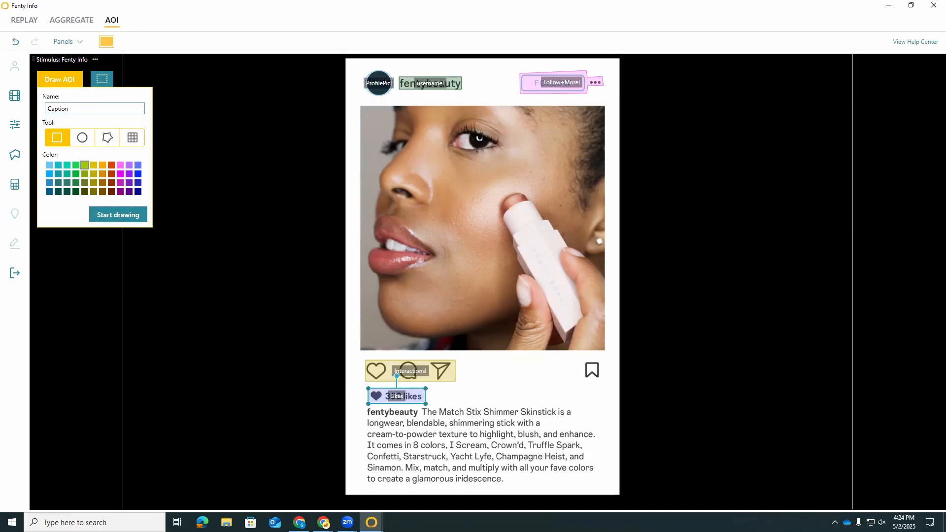
pyautogui.click(99, 217)
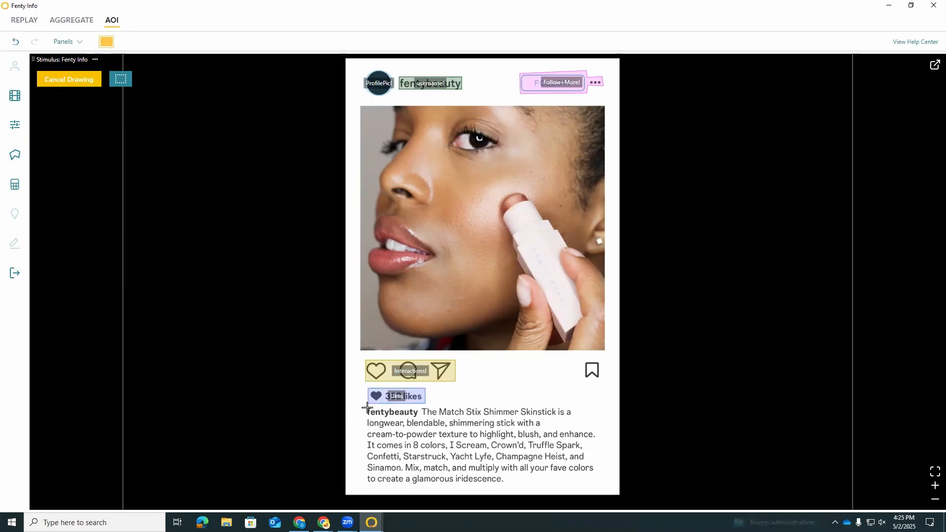
pyautogui.moveTo(366, 411)
pyautogui.mouseDown()
pyautogui.moveTo(564, 498)
pyautogui.moveTo(615, 490)
pyautogui.moveTo(600, 487)
pyautogui.mouseUp()
# - Set up a magenta polygon area of interest named NamesI and start drawing it
pyautogui.click(65, 81)
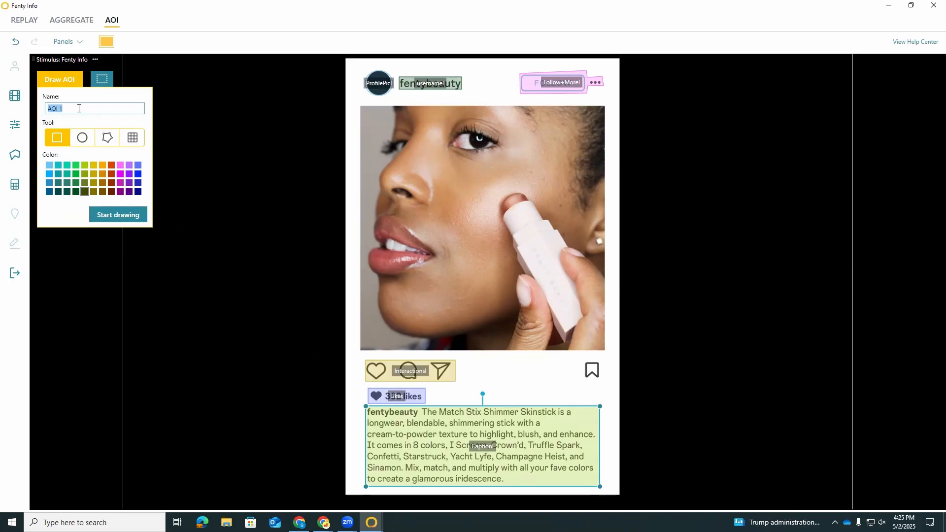
pyautogui.write('T')
pyautogui.press('BackSpace')
pyautogui.press('BackSpace')
pyautogui.press('BackSpace')
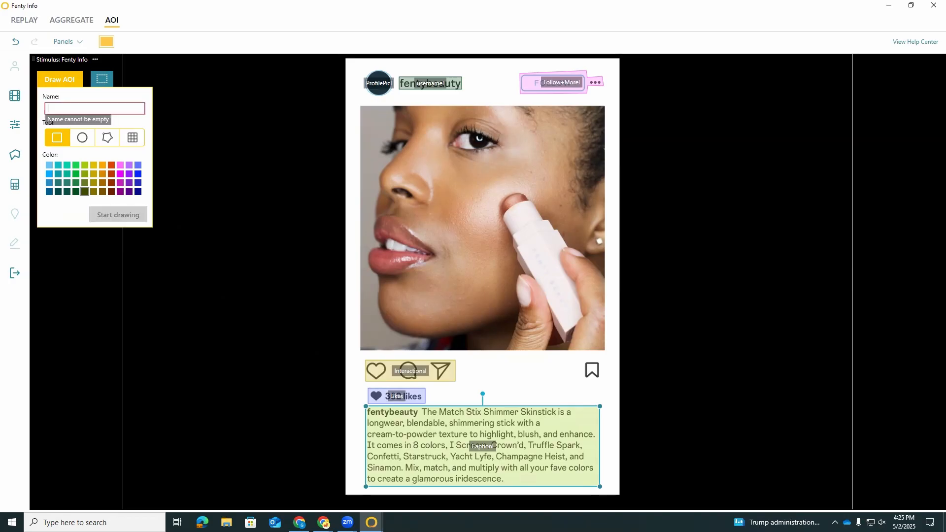
pyautogui.write('Names')
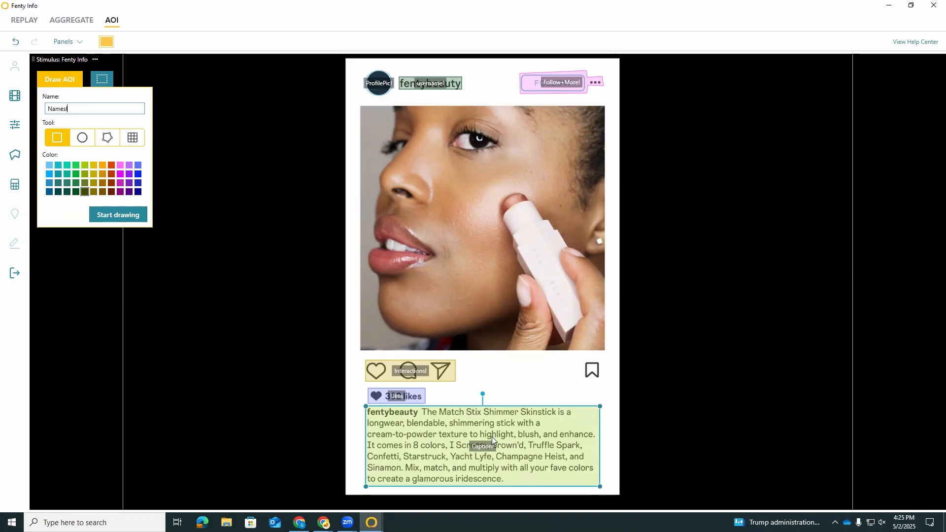
pyautogui.click(109, 138)
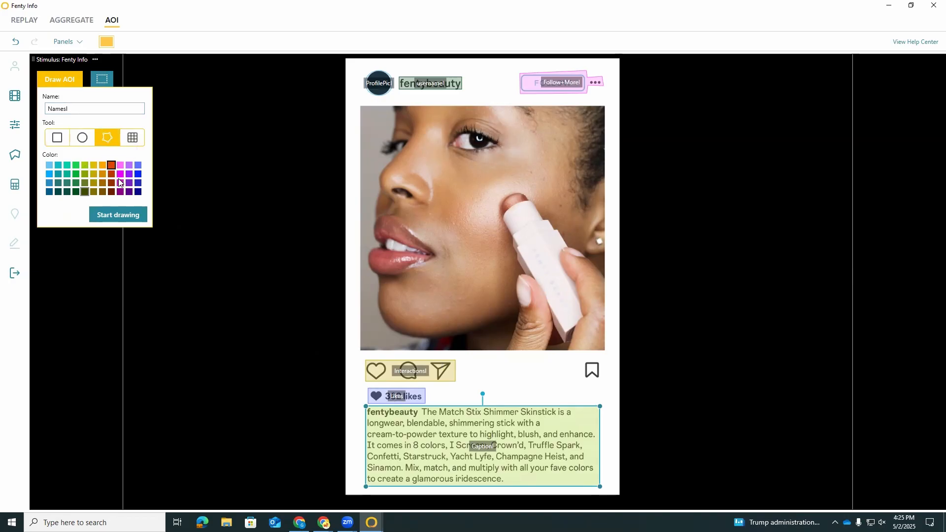
pyautogui.click(120, 174)
pyautogui.click(117, 212)
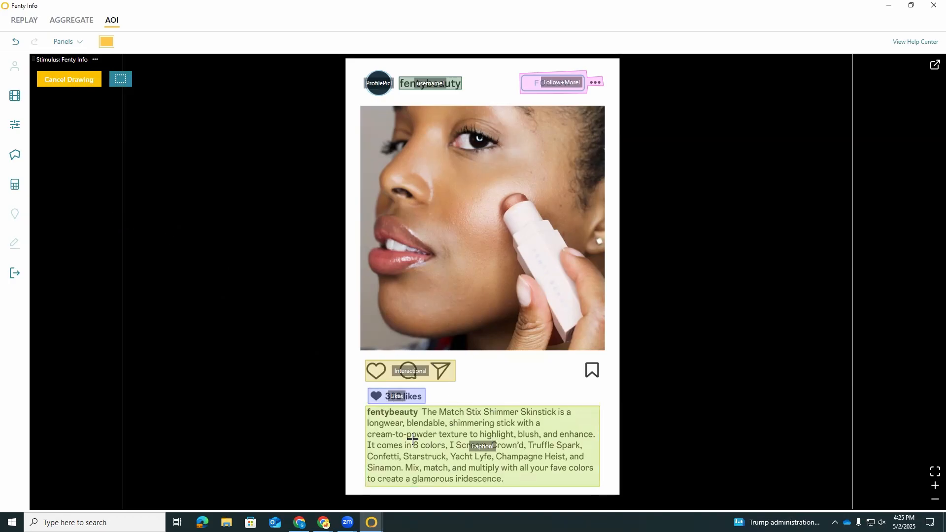
# - Outline the shade names in the caption, from I Scream to Sinamon, as one closed polygon
pyautogui.click(450, 450)
pyautogui.click(449, 439)
pyautogui.click(588, 440)
pyautogui.click(589, 462)
pyautogui.click(403, 464)
pyautogui.click(404, 474)
pyautogui.click(363, 473)
pyautogui.click(365, 451)
pyautogui.click(450, 450)
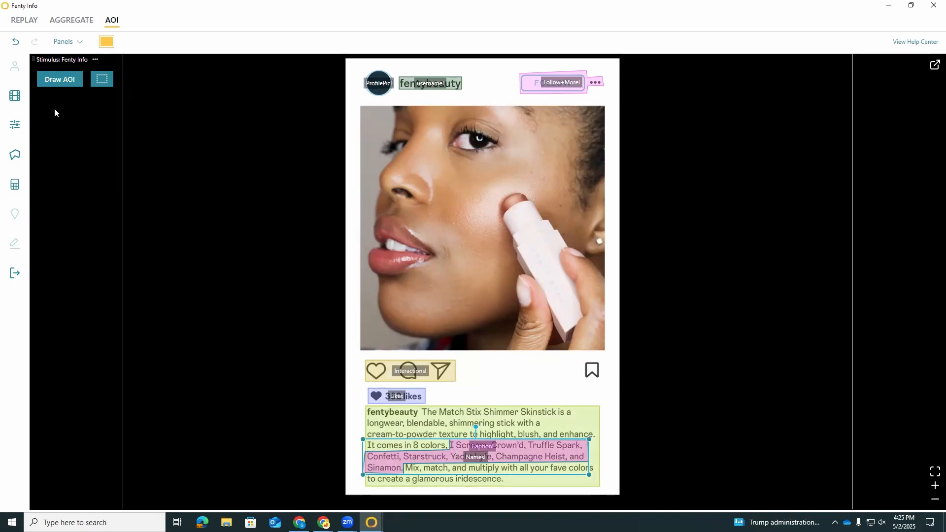
# - Set up a polygon area of interest named HighlighterI and start drawing it
pyautogui.click(44, 81)
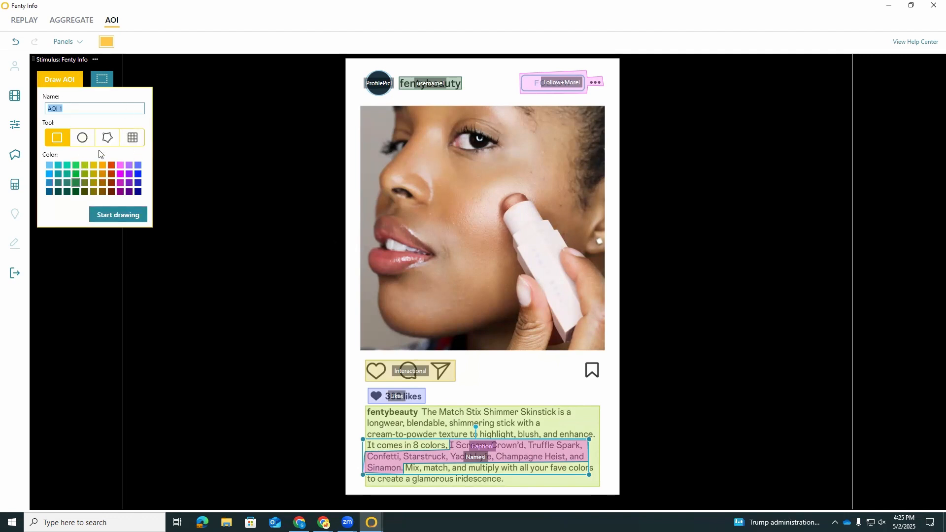
pyautogui.click(108, 138)
pyautogui.moveTo(77, 110); pyautogui.dragTo(37, 112)
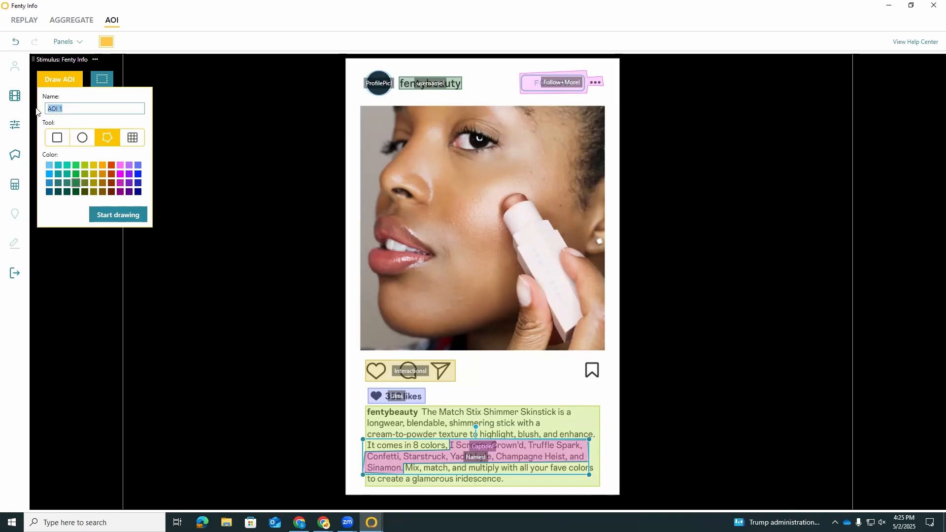
pyautogui.write('Highlighter')
pyautogui.click(93, 215)
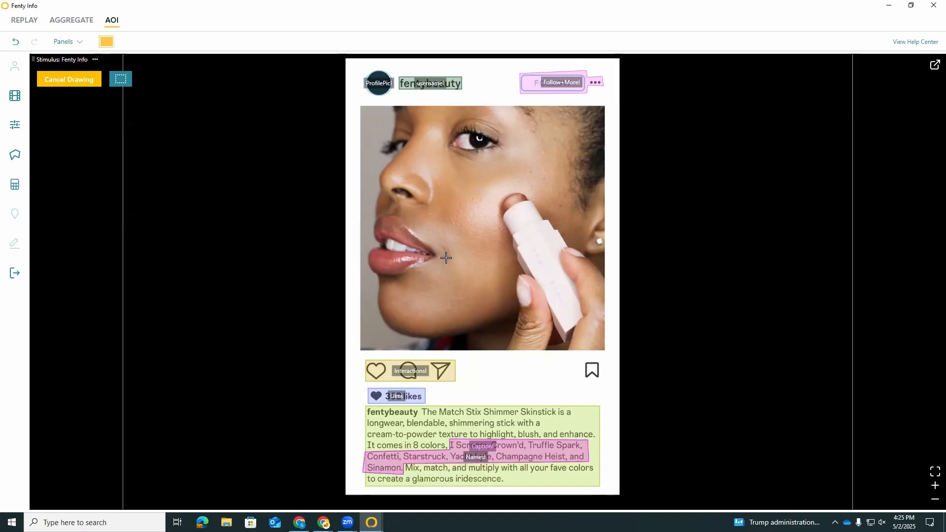
# - Trace the highlighter stick held against the cheek in the photo as a closed polygon
pyautogui.click(518, 188)
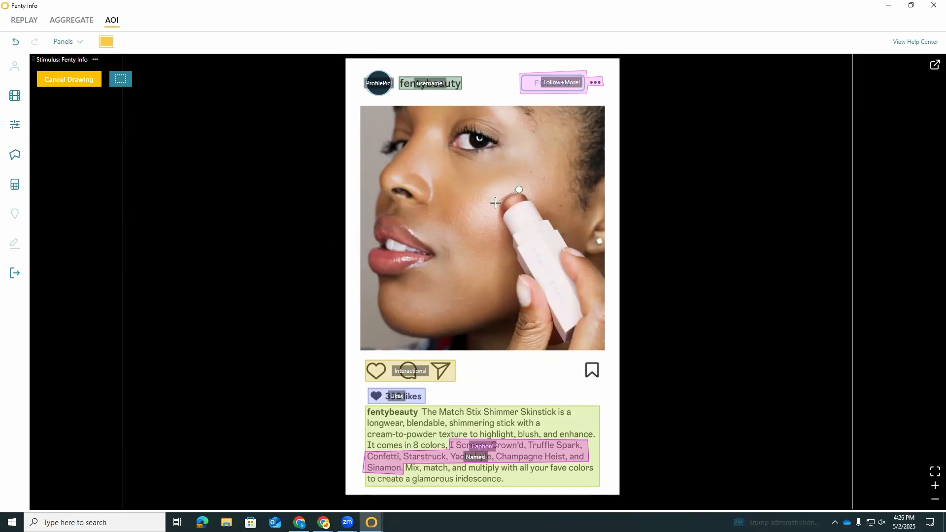
pyautogui.click(498, 201)
pyautogui.click(501, 219)
pyautogui.click(511, 238)
pyautogui.click(511, 256)
pyautogui.click(525, 274)
pyautogui.click(564, 345)
pyautogui.click(578, 343)
pyautogui.click(590, 316)
pyautogui.click(580, 273)
pyautogui.click(555, 226)
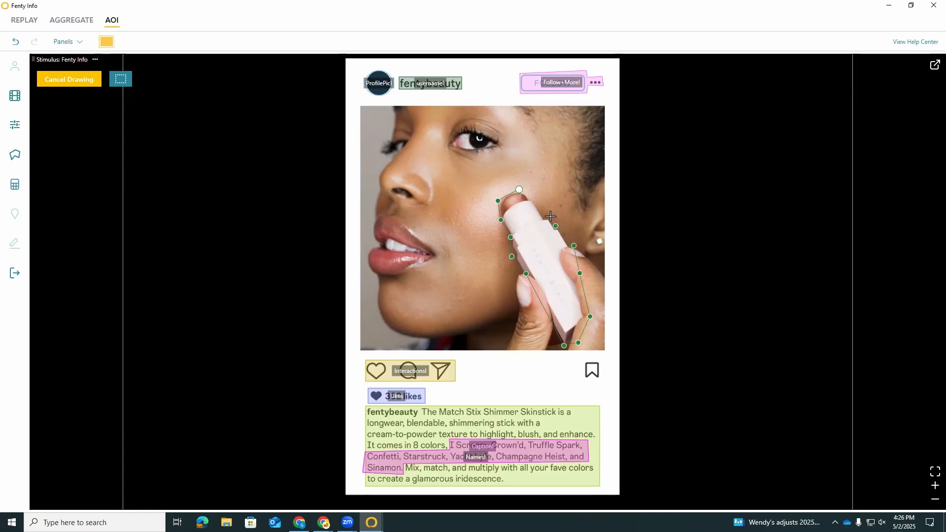
pyautogui.click(519, 190)
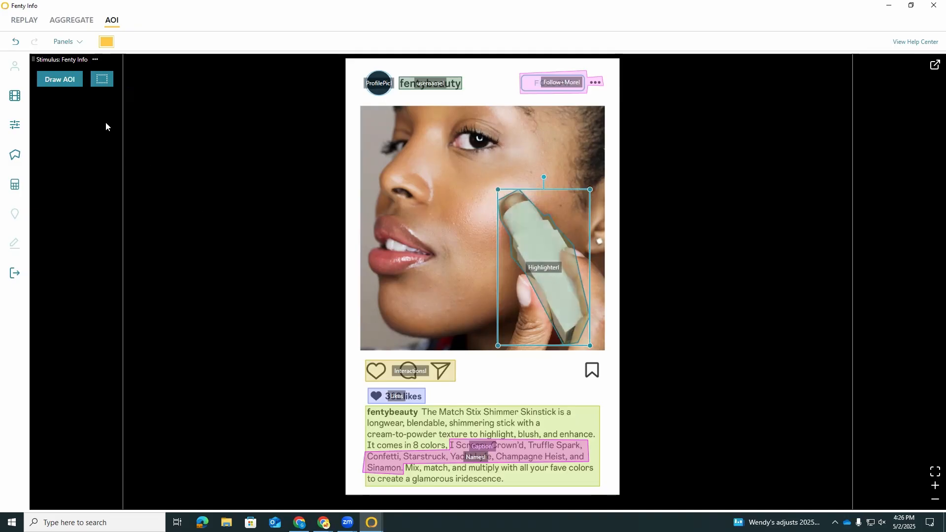
# - Draw a small elliptical area of interest named EarringI around the earring in the photo
pyautogui.click(60, 79)
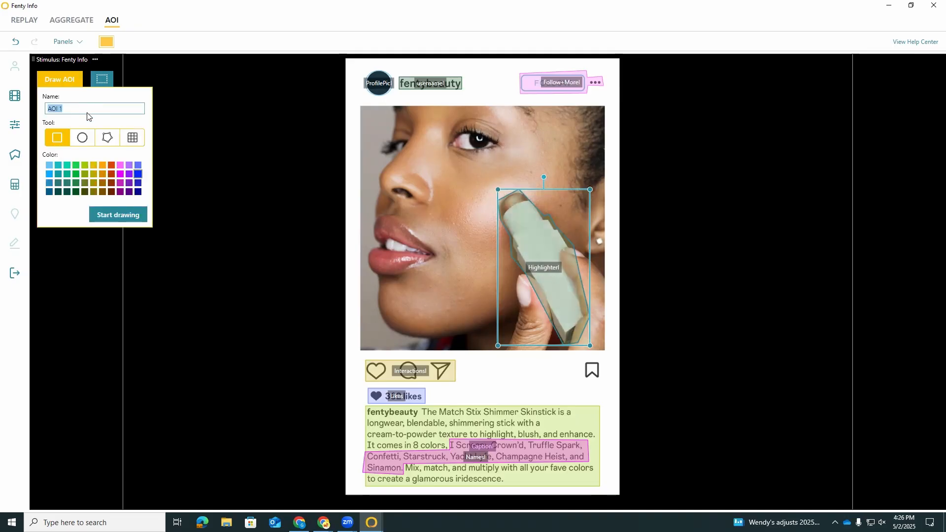
pyautogui.write('E')
pyautogui.click(84, 138)
pyautogui.click(83, 109)
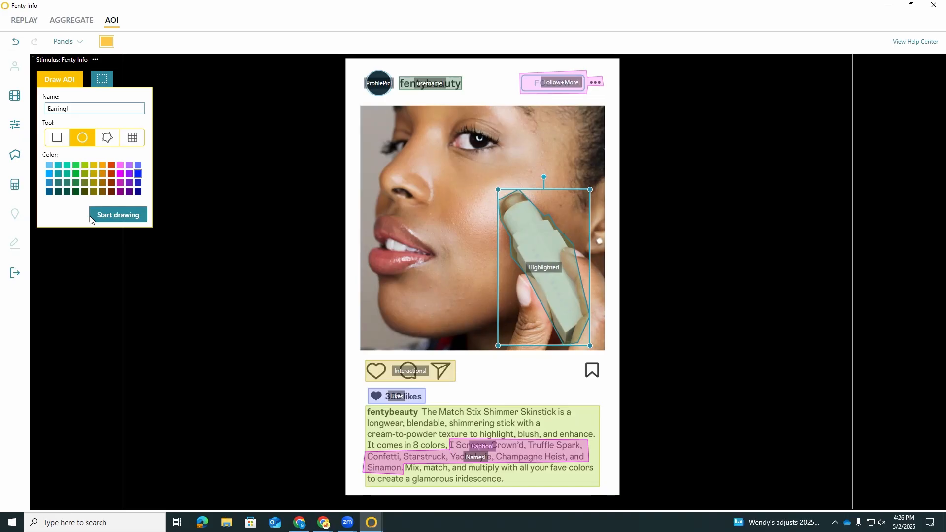
pyautogui.click(116, 215)
pyautogui.moveTo(601, 244); pyautogui.dragTo(605, 251)
# - Set up a polygon area of interest named MouthI and start drawing it
pyautogui.click(47, 83)
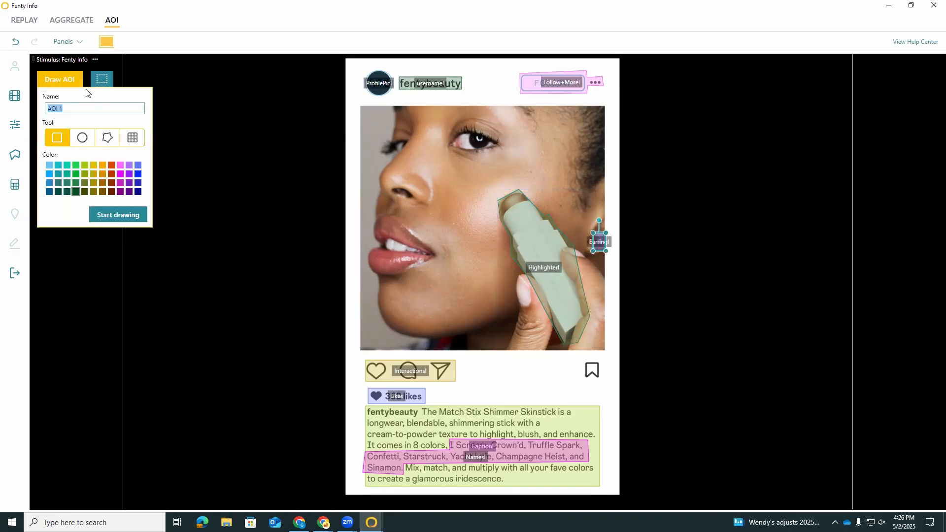
pyautogui.write('Mouth')
pyautogui.click(107, 138)
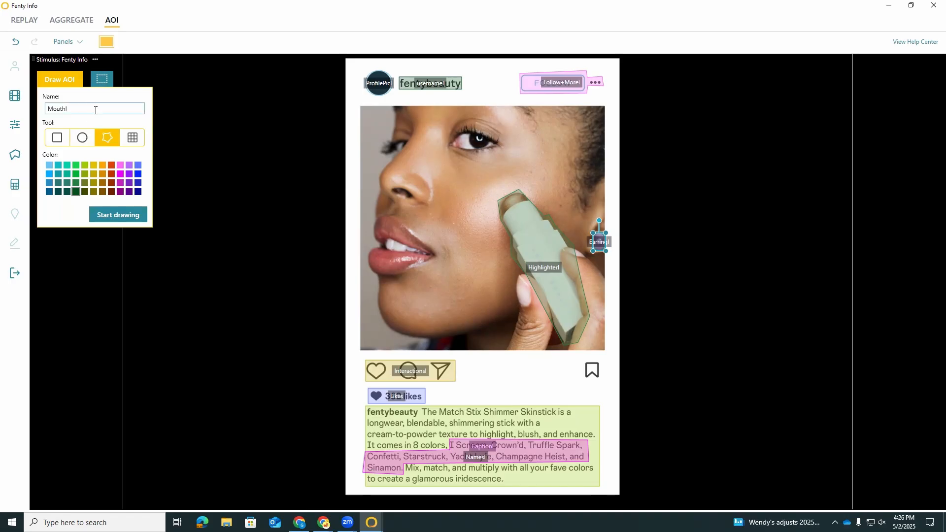
pyautogui.click(134, 214)
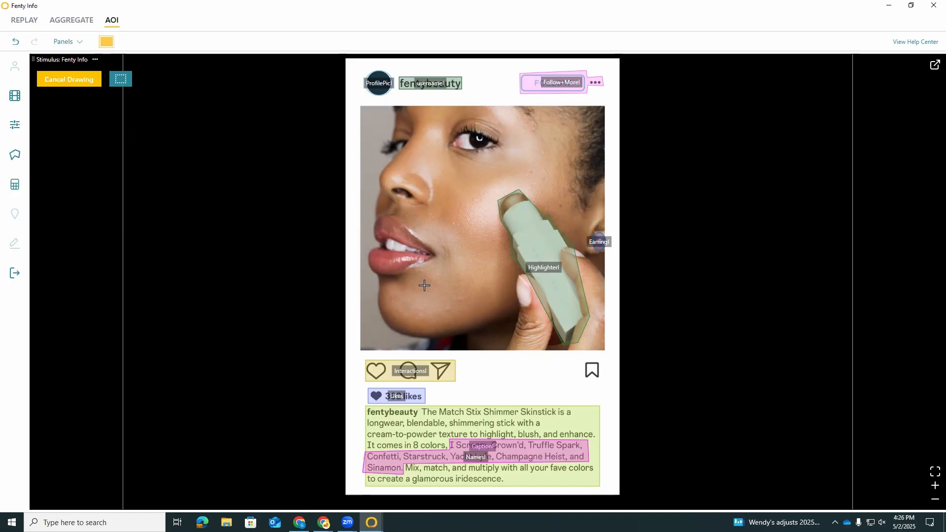
# - Trace the model's lips in the photo as a closed polygon
pyautogui.click(441, 258)
pyautogui.click(432, 242)
pyautogui.click(403, 216)
pyautogui.click(385, 212)
pyautogui.click(370, 217)
pyautogui.click(372, 240)
pyautogui.click(376, 245)
pyautogui.click(368, 276)
pyautogui.click(386, 280)
pyautogui.click(409, 271)
pyautogui.click(440, 257)
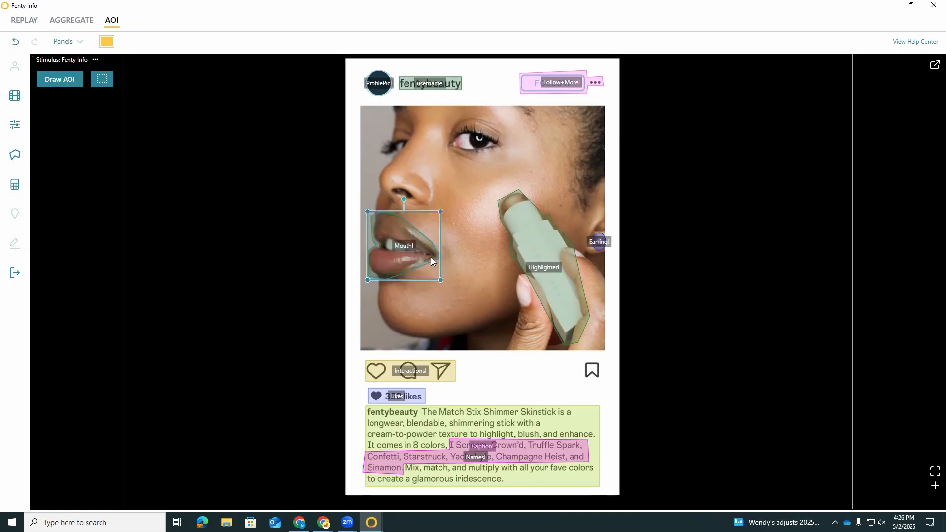
# - Set up a polygon area of interest named EyeI and start drawing it
pyautogui.click(70, 82)
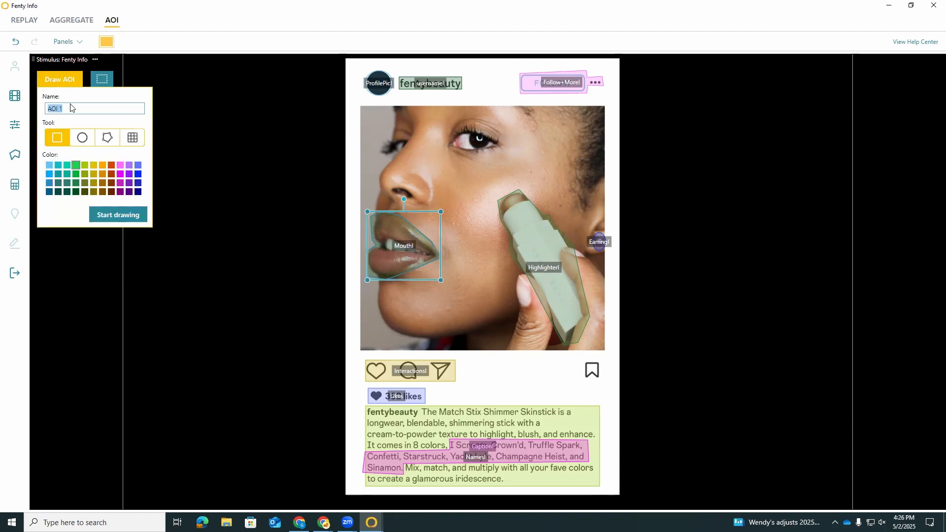
pyautogui.write('Eye')
pyautogui.click(112, 141)
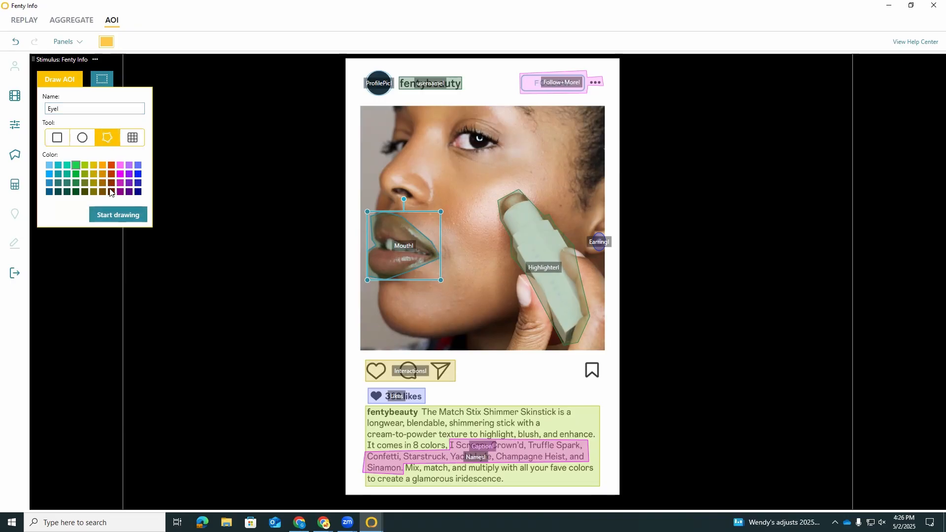
pyautogui.click(114, 213)
# - Trace the model's fully visible eye as a closed polygon and deselect it
pyautogui.click(443, 147)
pyautogui.click(476, 157)
pyautogui.click(506, 152)
pyautogui.click(508, 138)
pyautogui.click(486, 120)
pyautogui.click(458, 120)
pyautogui.click(443, 146)
pyautogui.click(231, 241)
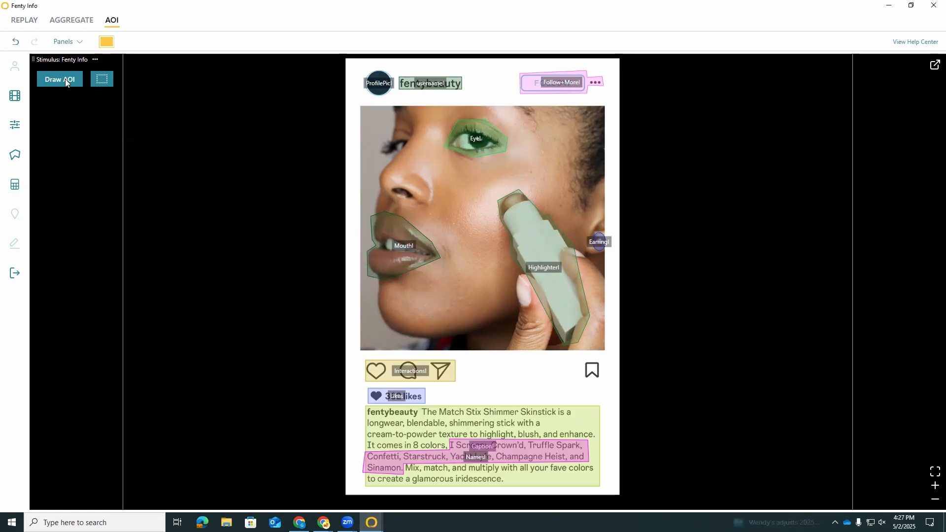
pyautogui.click(95, 59)
pyautogui.click(73, 57)
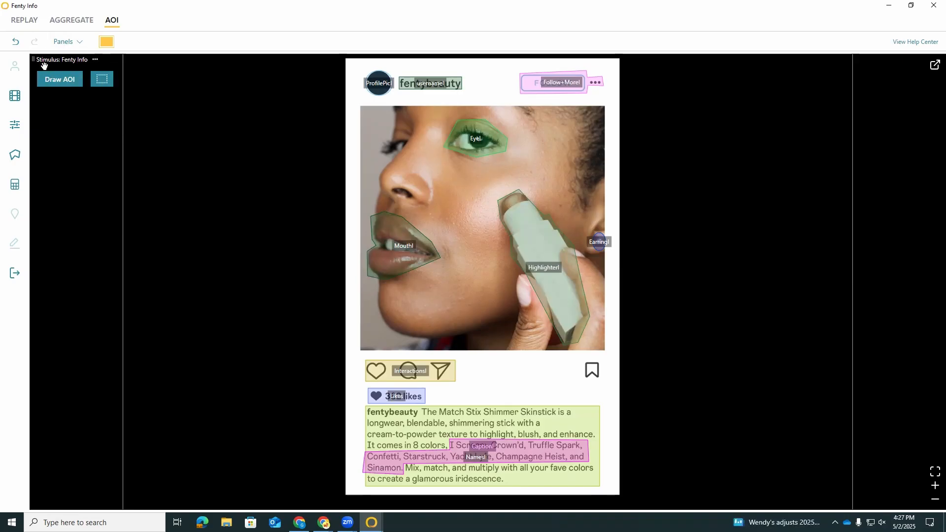
# - Open the Fenty Story stimulus and close the list of recordings
pyautogui.click(14, 98)
pyautogui.click(94, 101)
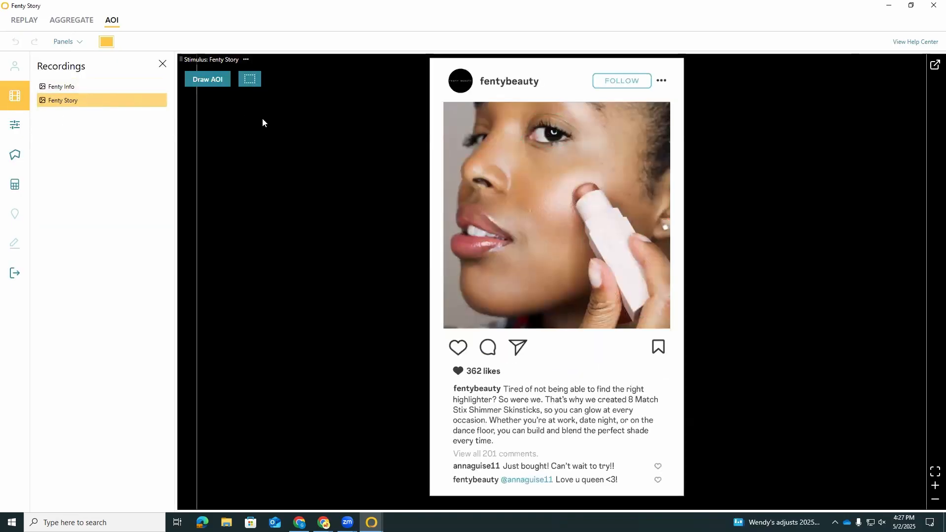
pyautogui.click(162, 64)
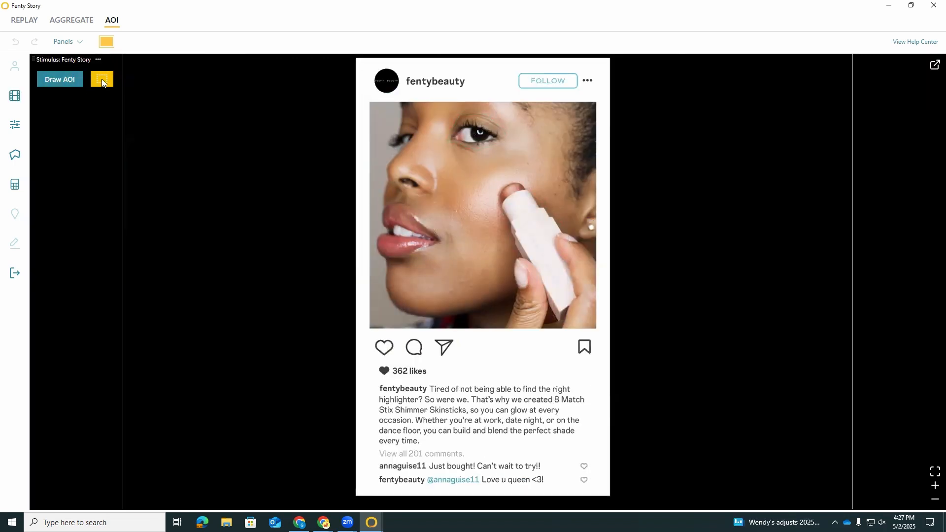
# - Draw an elliptical area of interest named ProfilePictureS around the round profile picture of the post
pyautogui.click(59, 79)
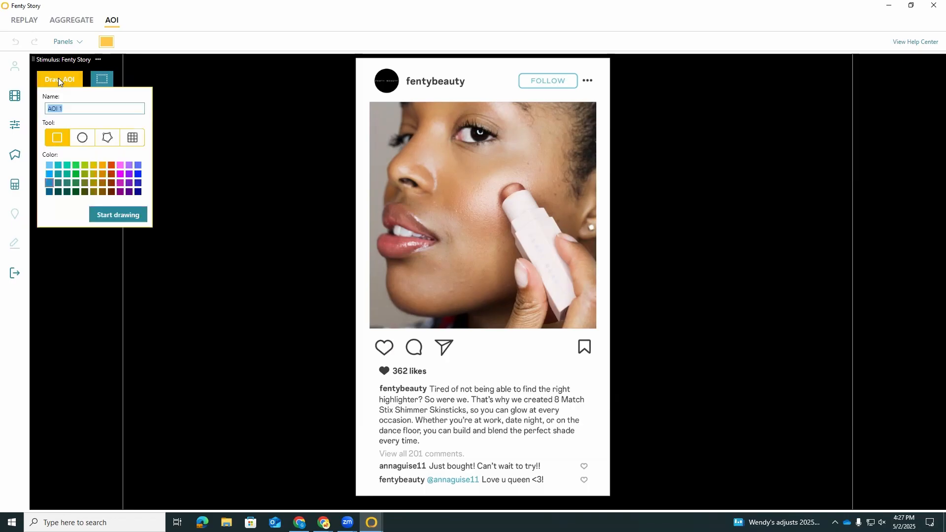
pyautogui.write('ProfilePictureS')
pyautogui.click(83, 138)
pyautogui.click(118, 215)
pyautogui.moveTo(369, 70)
pyautogui.mouseDown()
pyautogui.moveTo(398, 100)
pyautogui.moveTo(387, 80)
pyautogui.moveTo(401, 95)
pyautogui.moveTo(467, 89)
pyautogui.mouseUp()
# - Draw a rectangular area of interest named UsernameS around the fentybeauty username in the post header
pyautogui.click(60, 80)
pyautogui.write('UsernameS')
pyautogui.click(129, 183)
pyautogui.click(118, 215)
# - Draw a closed polygon area of interest named Follow+MoreS around the FOLLOW button and the three-dot icon in the header
pyautogui.click(60, 79)
pyautogui.write('FollowButtonS')
pyautogui.click(108, 138)
pyautogui.click(116, 215)
pyautogui.click(517, 70)
pyautogui.click(517, 89)
pyautogui.click(580, 90)
pyautogui.click(580, 83)
pyautogui.click(595, 84)
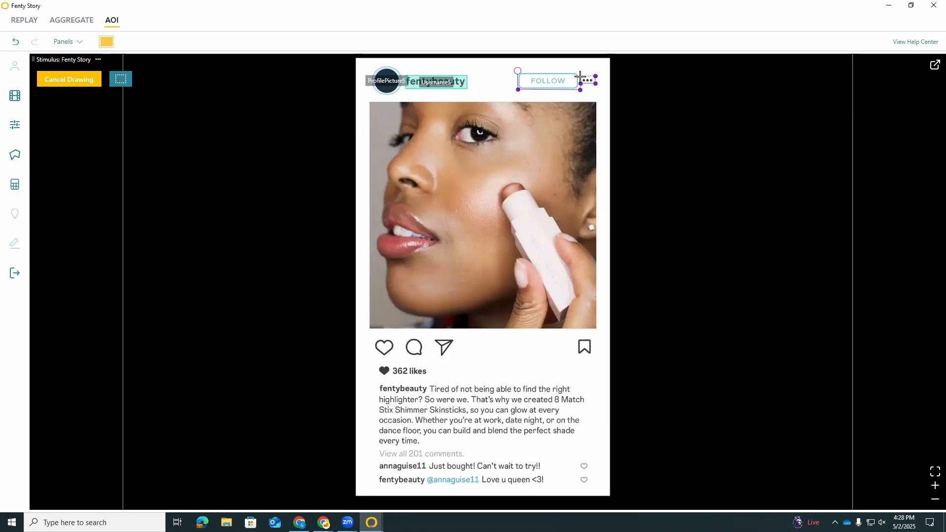
pyautogui.click(581, 77)
pyautogui.click(579, 69)
pyautogui.click(517, 70)
# - Draw a polygon area of interest named EyeS around the model's fully visible eye
pyautogui.click(59, 80)
pyautogui.write('EyeS')
pyautogui.click(107, 138)
pyautogui.click(118, 215)
pyautogui.click(451, 139)
# - Draw a polygon area of interest named MouthS around the model's lips
pyautogui.click(74, 83)
pyautogui.write('MouthS')
pyautogui.click(107, 138)
pyautogui.click(118, 215)
pyautogui.click(377, 257)
pyautogui.click(440, 229)
# - Trace a pink polygon area of interest named HighlighterS around the highlighter stick held against the cheek
pyautogui.click(69, 81)
pyautogui.write('Hihgligh')
pyautogui.press('BackSpace')
pyautogui.press('BackSpace')
pyautogui.press('BackSpace')
pyautogui.press('BackSpace')
pyautogui.press('BackSpace')
pyautogui.press('BackSpace')
pyautogui.press('BackSpace')
pyautogui.write('ighlighterS')
pyautogui.click(108, 138)
pyautogui.click(120, 165)
pyautogui.click(118, 214)
pyautogui.click(507, 225)
pyautogui.click(497, 204)
pyautogui.click(495, 192)
pyautogui.click(559, 248)
pyautogui.click(579, 275)
pyautogui.click(583, 299)
pyautogui.click(551, 323)
pyautogui.click(530, 267)
pyautogui.click(507, 225)
# - Draw a yellow rectangular area of interest named InteractS around the heart, comment and share icons
pyautogui.click(68, 81)
pyautogui.write('InteractS')
pyautogui.click(93, 165)
pyautogui.click(118, 214)
pyautogui.moveTo(373, 336); pyautogui.dragTo(456, 360)
# - Draw an orange rectangular area of interest named LikesS around the likes line below the photo
pyautogui.click(68, 81)
pyautogui.write('LikesS')
pyautogui.click(102, 165)
pyautogui.click(113, 216)
pyautogui.moveTo(376, 364)
pyautogui.mouseDown()
pyautogui.moveTo(430, 378)
pyautogui.moveTo(526, 456)
pyautogui.moveTo(587, 447)
pyautogui.mouseUp()
# - Draw a green rectangular area of interest named Caption around the caption text of the post
pyautogui.click(53, 79)
pyautogui.write('CaptionS')
pyautogui.click(76, 165)
pyautogui.click(118, 215)
# - Draw an orange-red rectangular area of interest named CommentsS around the whole comment section below the caption
pyautogui.click(60, 79)
pyautogui.write('CommentsS')
pyautogui.click(111, 165)
pyautogui.click(117, 214)
pyautogui.moveTo(378, 448); pyautogui.dragTo(594, 489)
# - Draw a pink rectangular area of interest named responseS around the first user comment
pyautogui.click(60, 79)
pyautogui.write('responseS')
pyautogui.click(120, 165)
pyautogui.click(129, 213)
pyautogui.moveTo(378, 460); pyautogui.dragTo(594, 474)
# - Draw a rectangular area of interest named response2S around fentybeauty's reply in the last comment line
pyautogui.click(60, 79)
pyautogui.write('response2S')
pyautogui.click(119, 215)
pyautogui.moveTo(377, 475); pyautogui.dragTo(594, 488)
# - Draw a light purple area of interest named earringS around the earring at the photo's edge
pyautogui.click(59, 80)
pyautogui.write('earringS')
pyautogui.click(129, 165)
pyautogui.click(118, 214)
pyautogui.moveTo(578, 206); pyautogui.dragTo(605, 239)
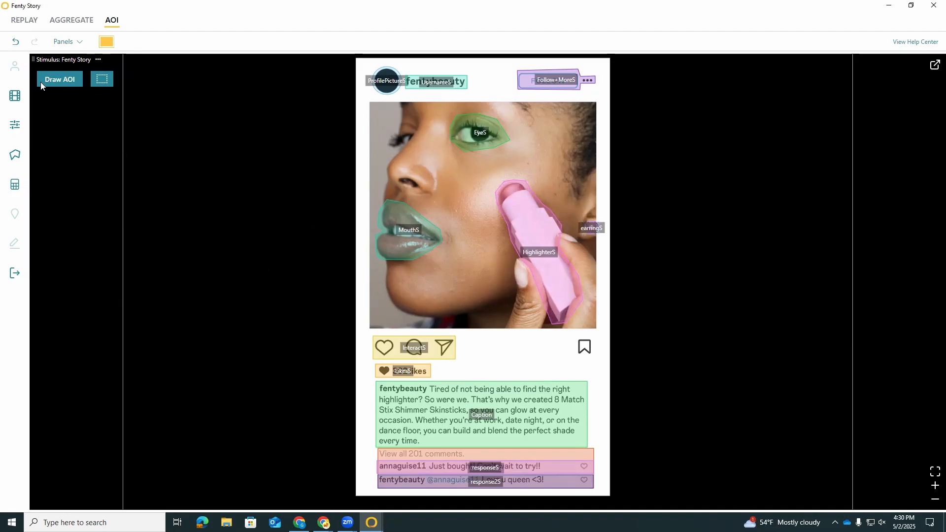
# - Review the areas of interest on the Fenty Info stimulus and return to Fenty Story
pyautogui.click(15, 96)
pyautogui.click(82, 86)
pyautogui.click(85, 103)
pyautogui.click(83, 92)
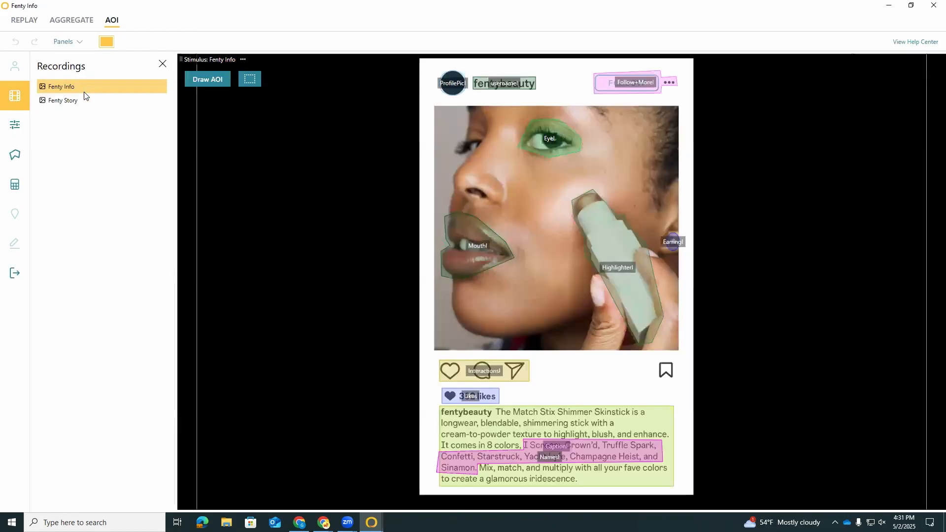
pyautogui.click(88, 109)
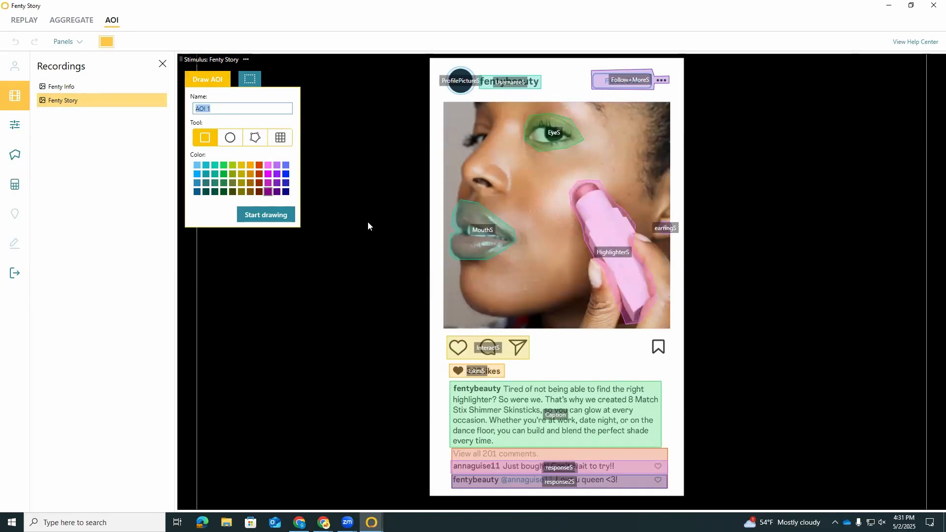
# - Draw a rectangular area of interest named BookmarkS around the bookmark icon of the Fenty Story post
pyautogui.write('BookmarkS')
pyautogui.click(282, 216)
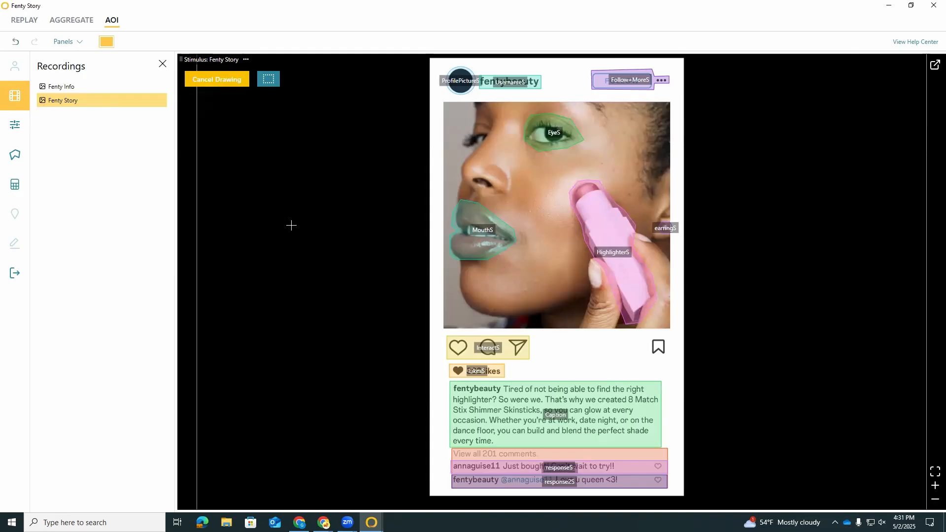
pyautogui.moveTo(650, 337); pyautogui.dragTo(667, 356)
# - Open the Fenty Info stimulus and draw a rectangular area of interest named BookmarkI around its bookmark icon
pyautogui.click(129, 91)
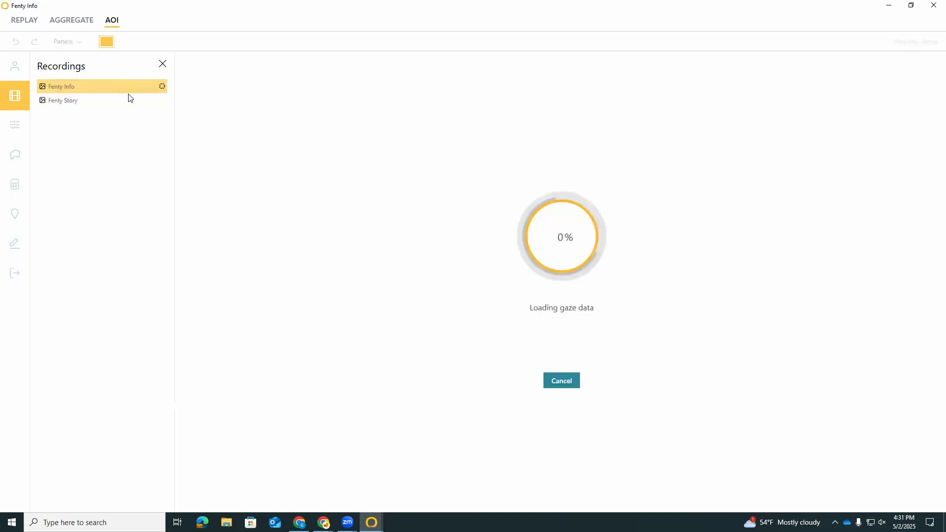
pyautogui.click(218, 79)
pyautogui.write('Bookmarkl')
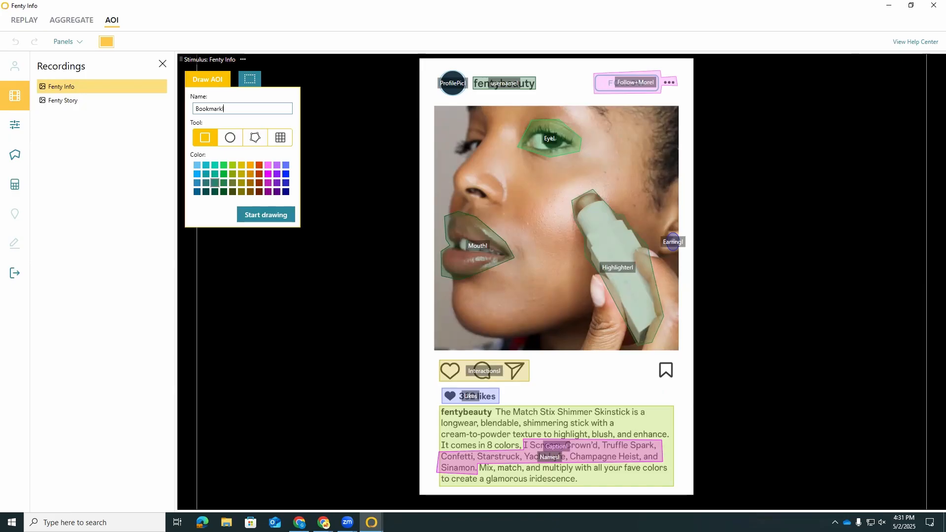
pyautogui.click(283, 215)
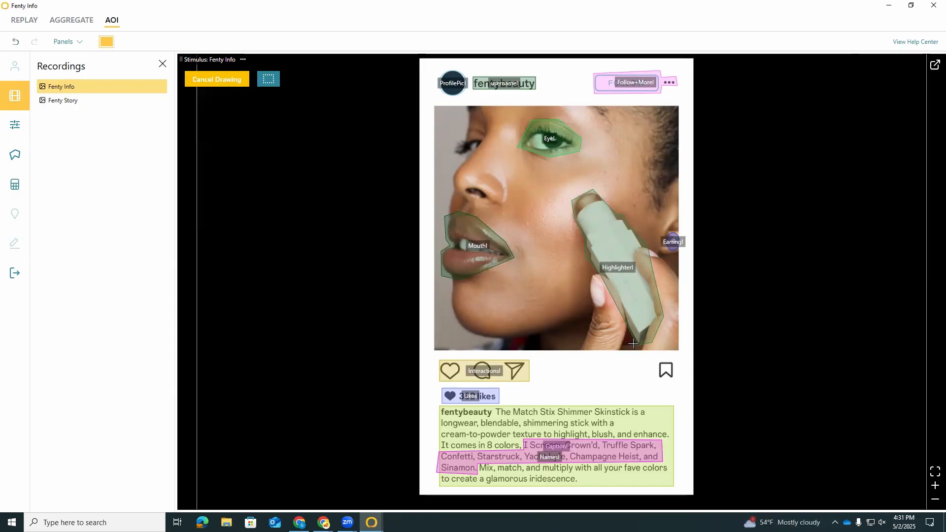
pyautogui.moveTo(656, 360); pyautogui.dragTo(677, 381)
pyautogui.click(373, 244)
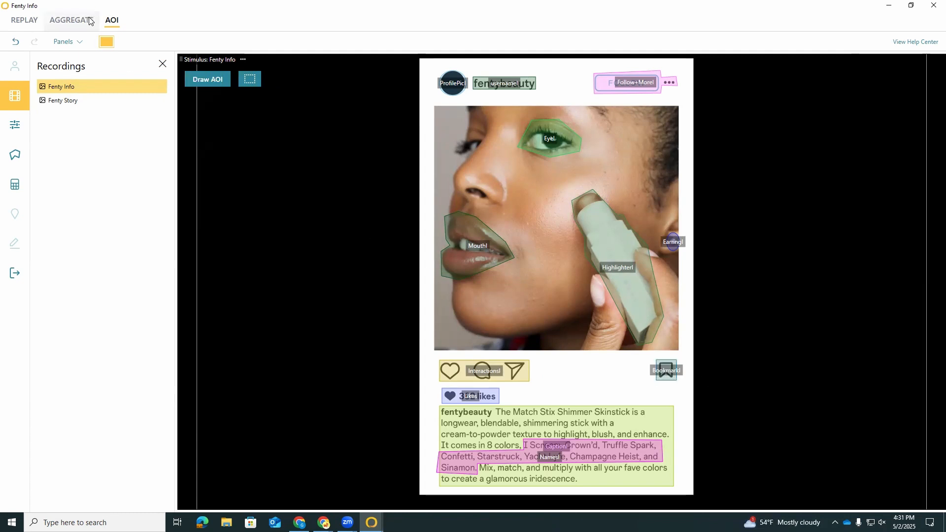
# - Turn on gaze visualization for Fenty Info, view the static heatmap and switch the heatmap off
pyautogui.click(13, 124)
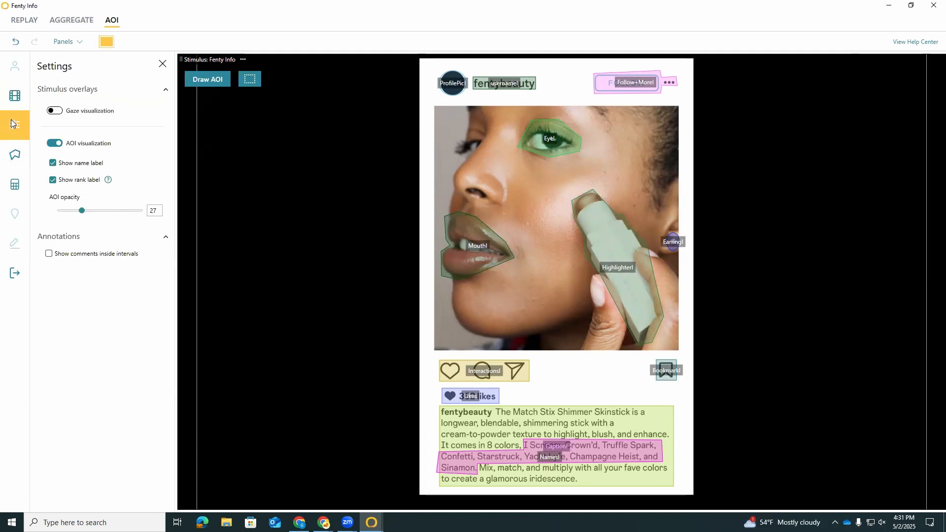
pyautogui.click(57, 112)
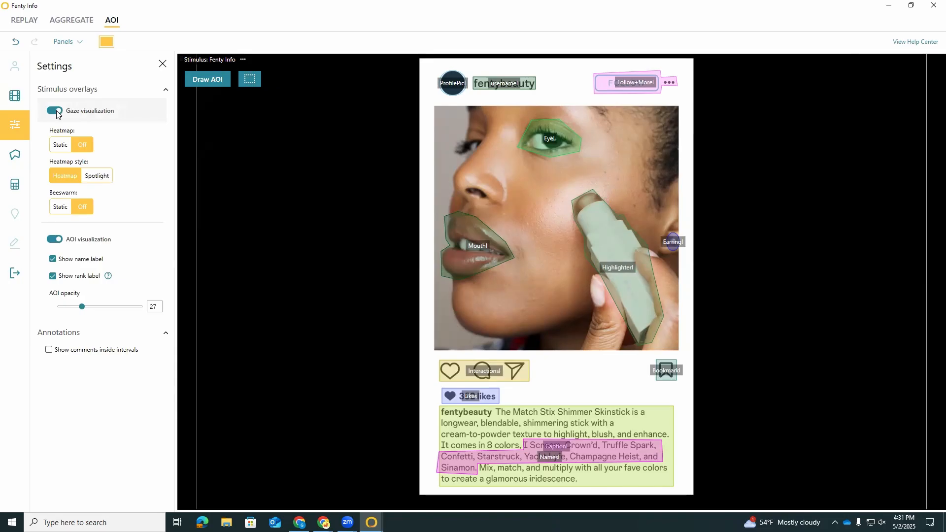
pyautogui.click(57, 147)
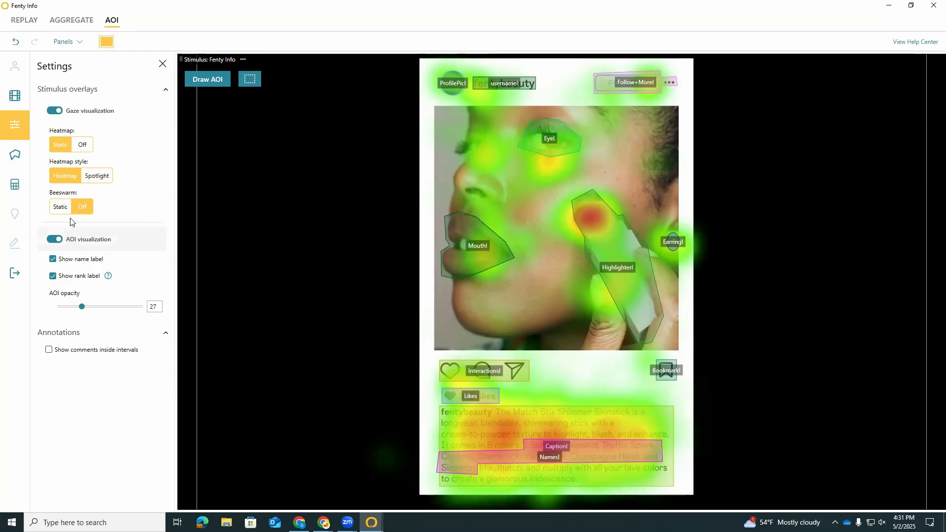
pyautogui.click(83, 145)
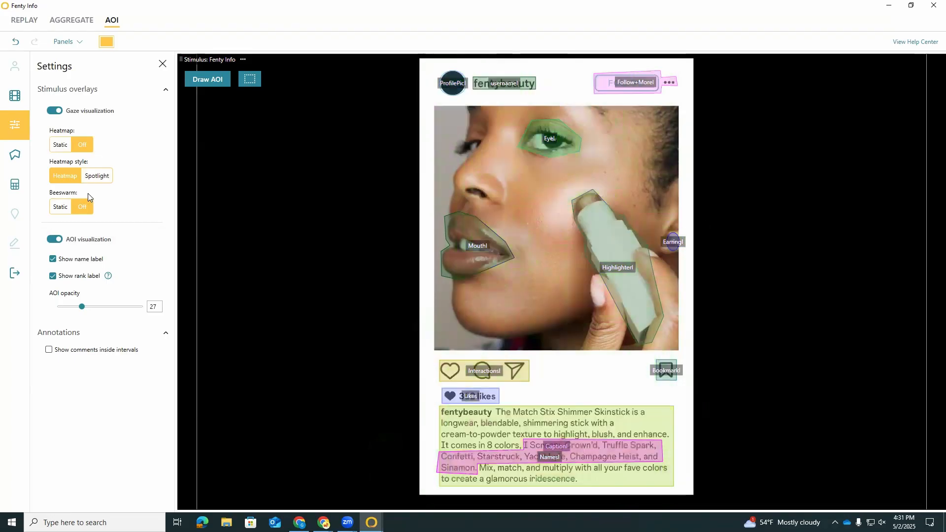
# - View the static beeswarm of gaze points over Fenty Info and switch it off
pyautogui.click(65, 208)
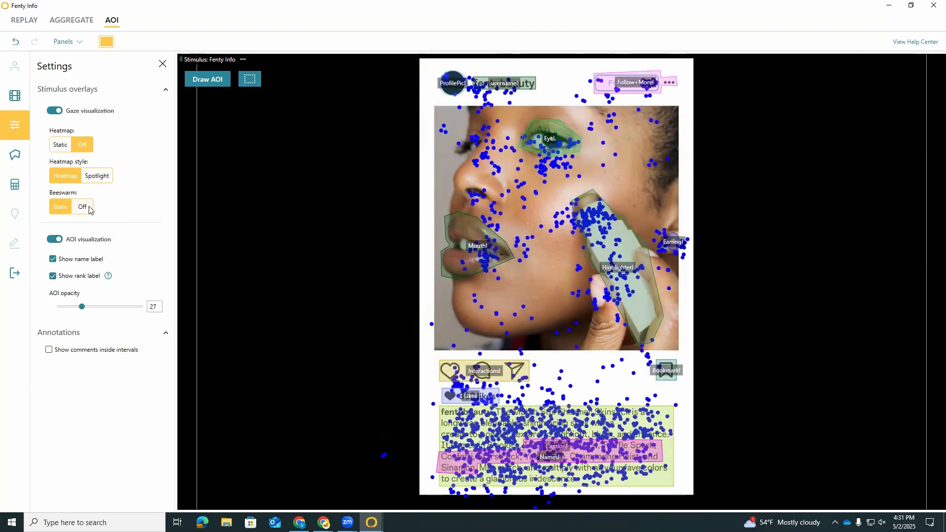
pyautogui.click(88, 207)
pyautogui.click(62, 207)
pyautogui.click(79, 208)
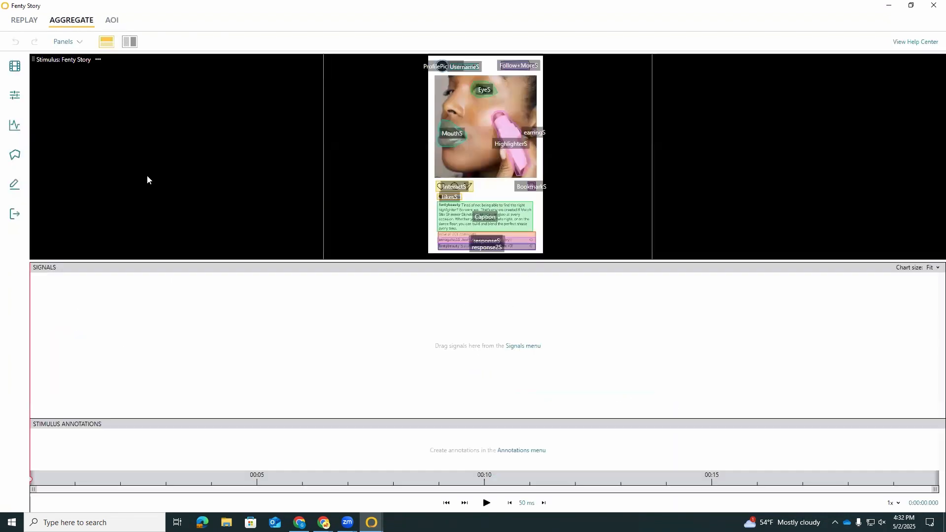
# - Add the aggregated GSR Binned peaks signal to the signals chart of the Fenty Story aggregate view
pyautogui.click(15, 68)
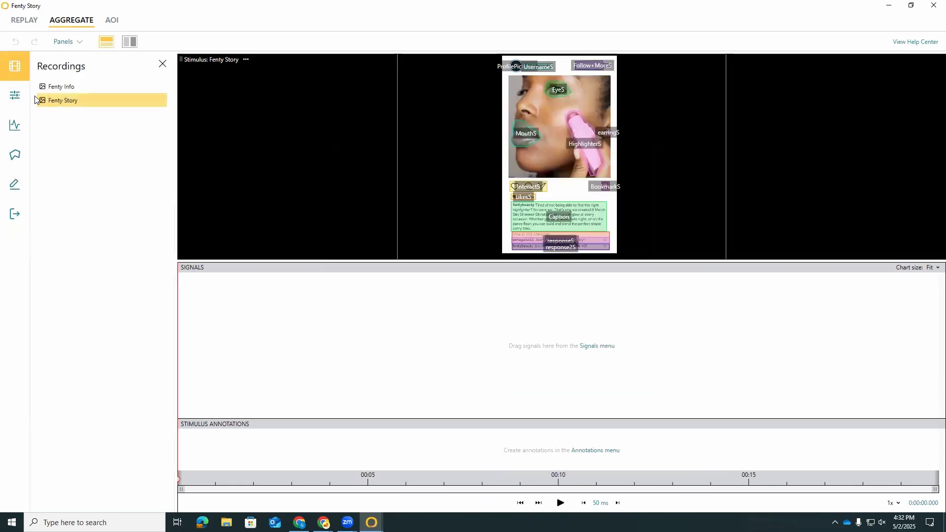
pyautogui.click(15, 98)
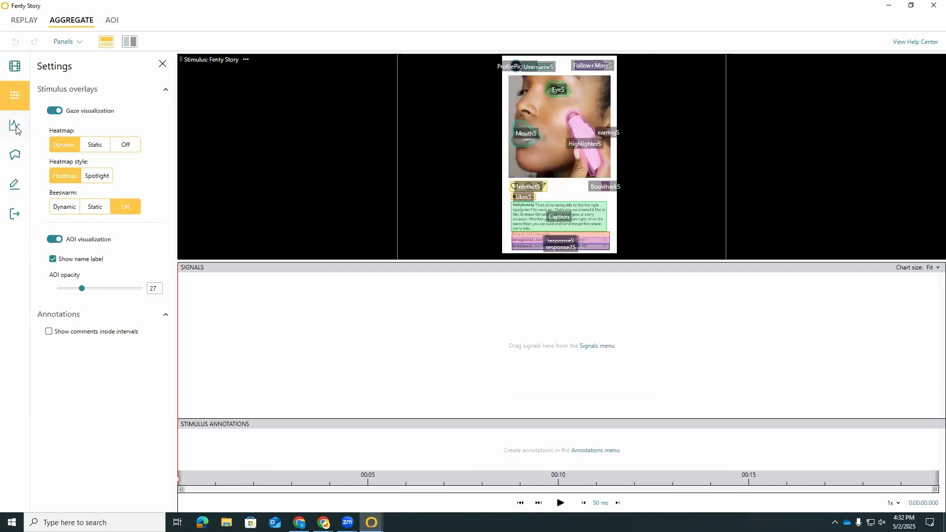
pyautogui.click(16, 128)
pyautogui.click(39, 109)
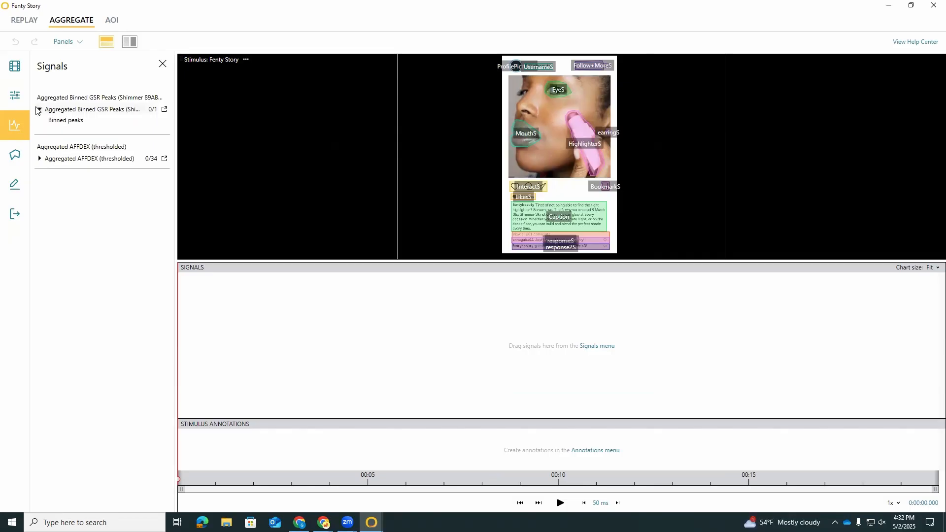
pyautogui.moveTo(59, 121); pyautogui.dragTo(227, 305)
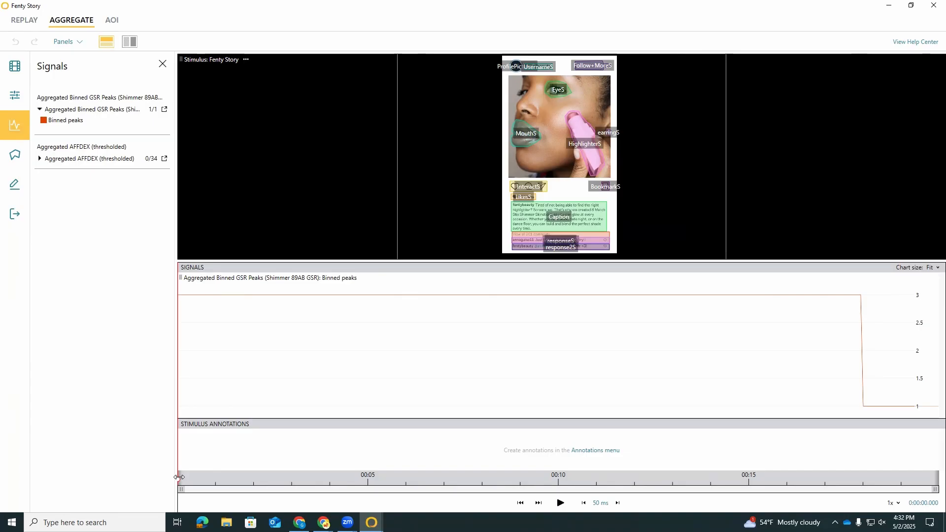
pyautogui.moveTo(182, 476); pyautogui.dragTo(157, 432)
# - Add the aggregated AFFDEX Anger signal to the signals chart and remove it again
pyautogui.click(40, 158)
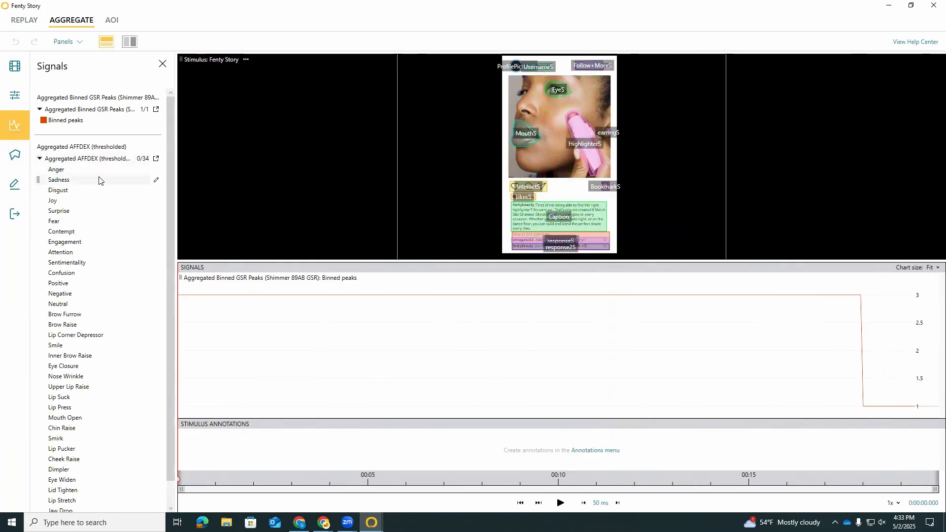
pyautogui.moveTo(74, 172); pyautogui.dragTo(248, 345)
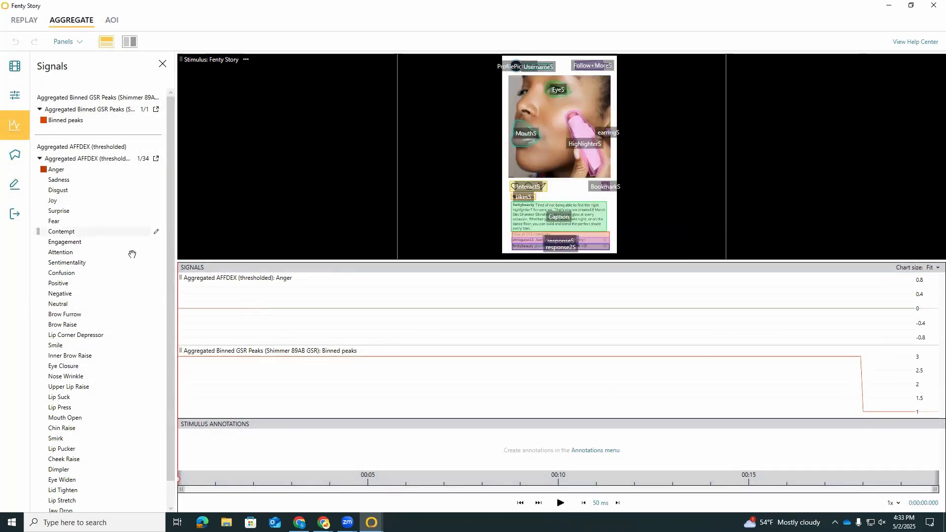
pyautogui.click(300, 278)
pyautogui.click(303, 279)
pyautogui.click(932, 279)
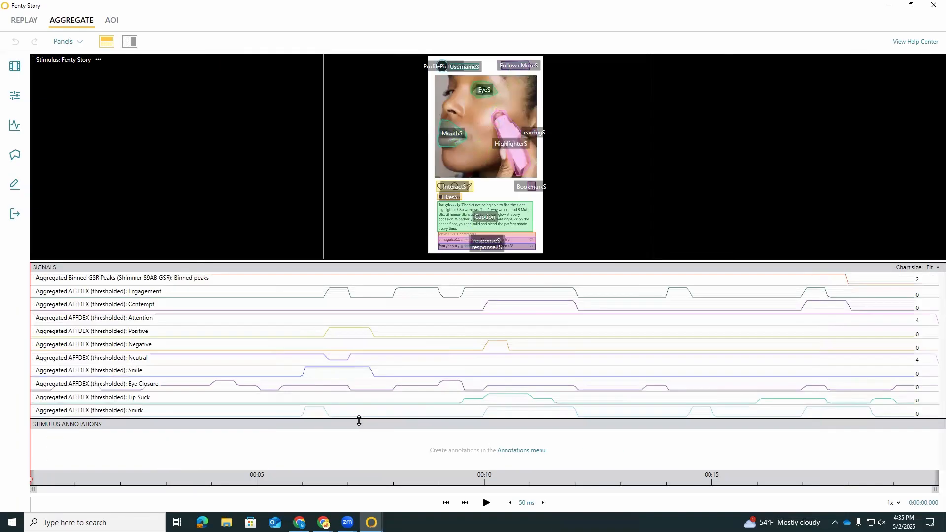
# - Play the aggregated Fenty Story recording with its signals and view the available export types
pyautogui.click(487, 503)
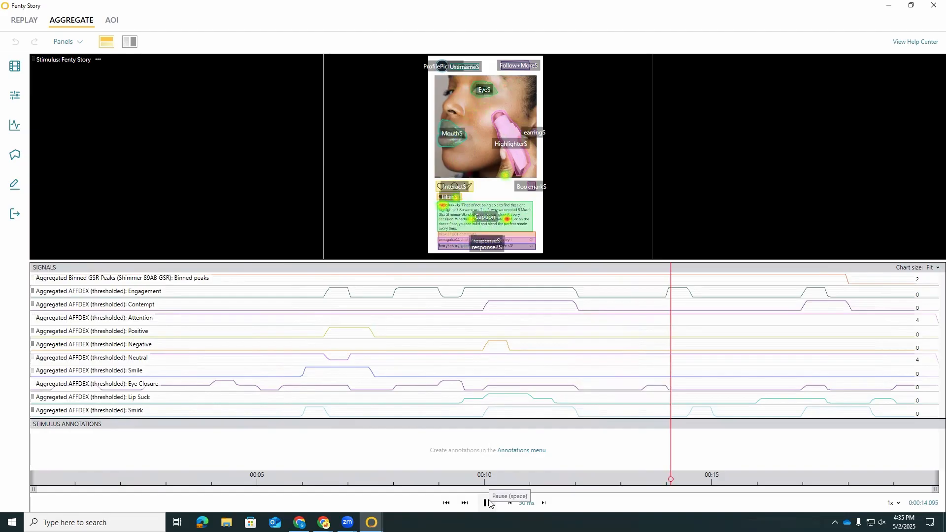
pyautogui.click(19, 222)
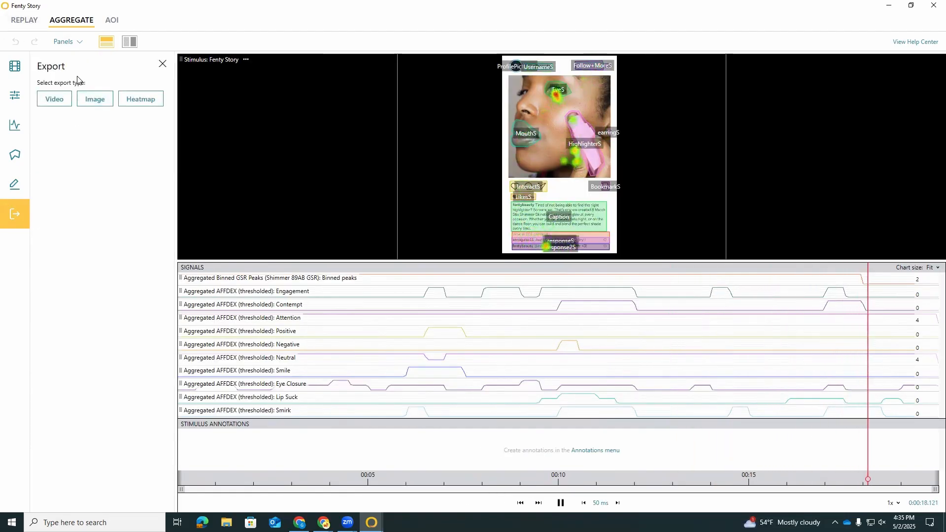
pyautogui.click(24, 19)
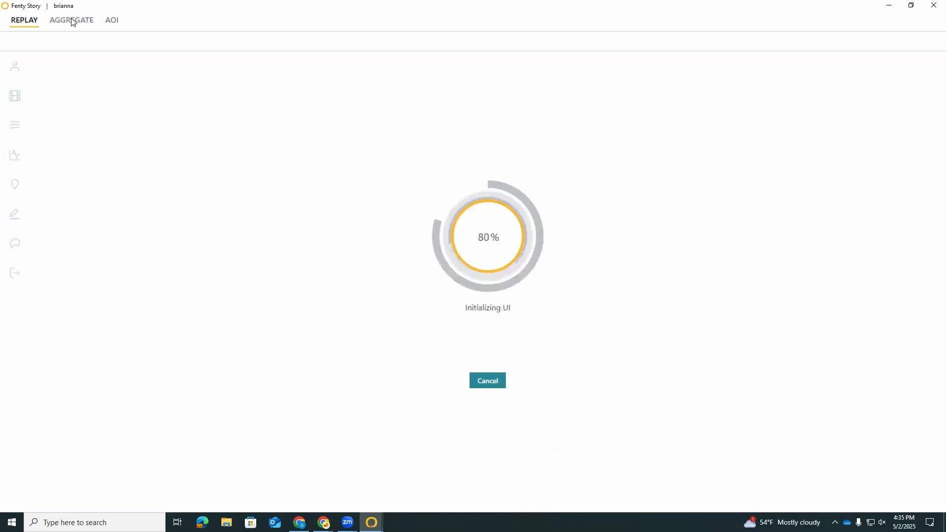
pyautogui.click(72, 21)
pyautogui.click(111, 20)
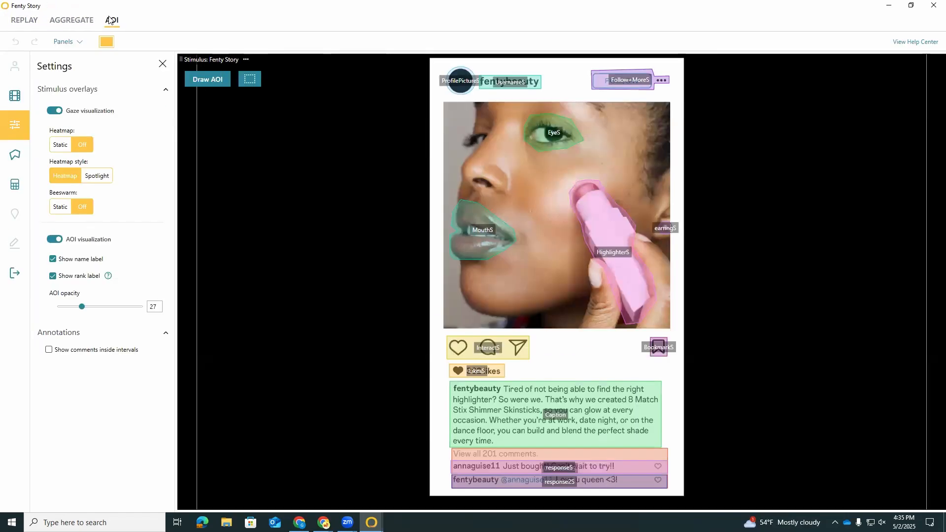
pyautogui.click(72, 21)
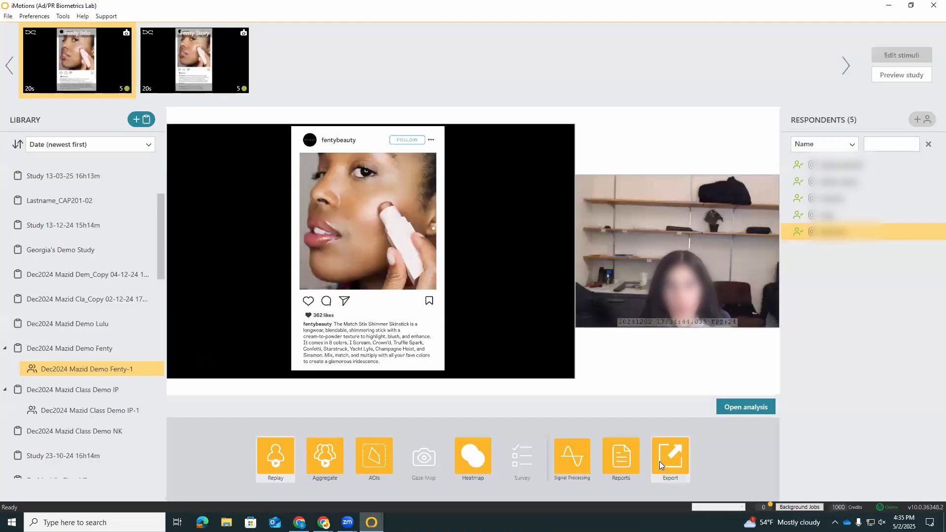
# - Enable the AOI Metrics Export among the study's R processing exports and review its settings
pyautogui.click(659, 461)
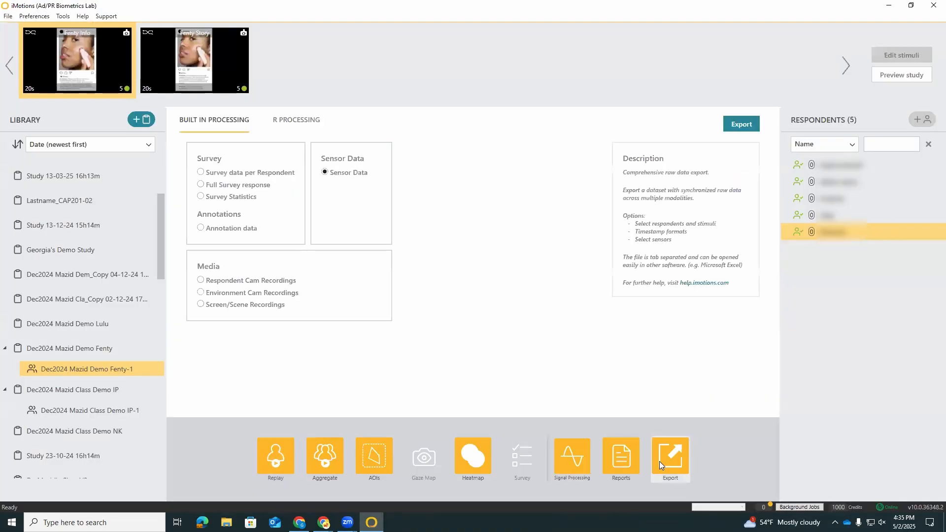
pyautogui.click(287, 121)
pyautogui.click(207, 212)
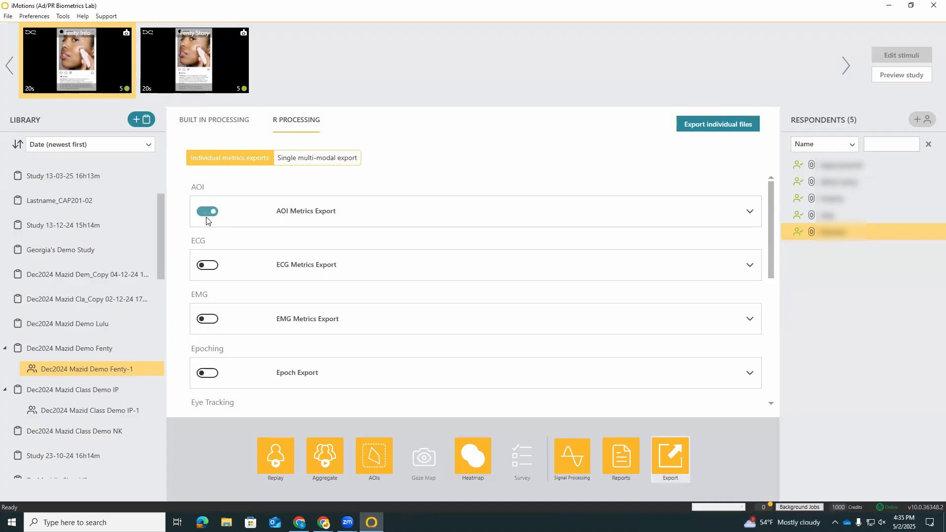
pyautogui.click(273, 220)
pyautogui.scroll(-5, 287, 236)
pyautogui.scroll(4, 289, 236)
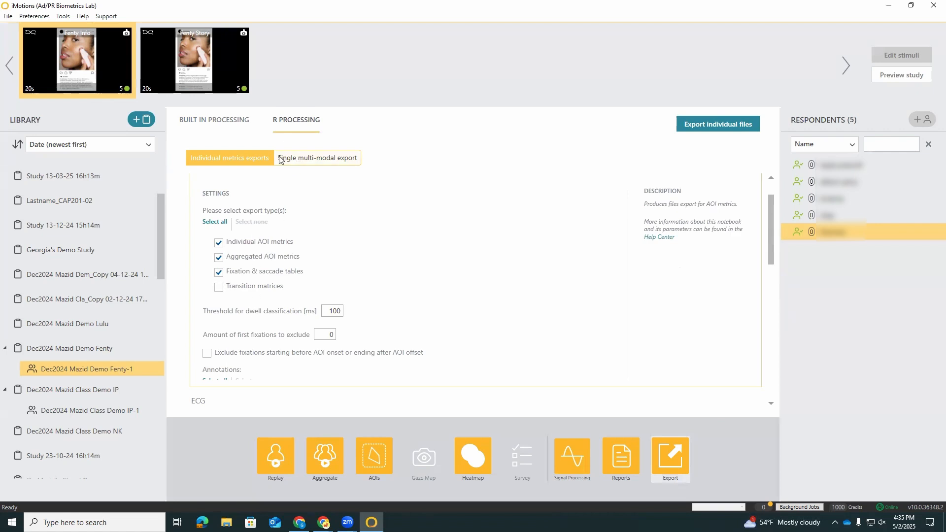
# - Enable the AFFDEX Metrics Export and the GSR Metrics Export with peak metrics and peak table
pyautogui.scroll(-9, 372, 288)
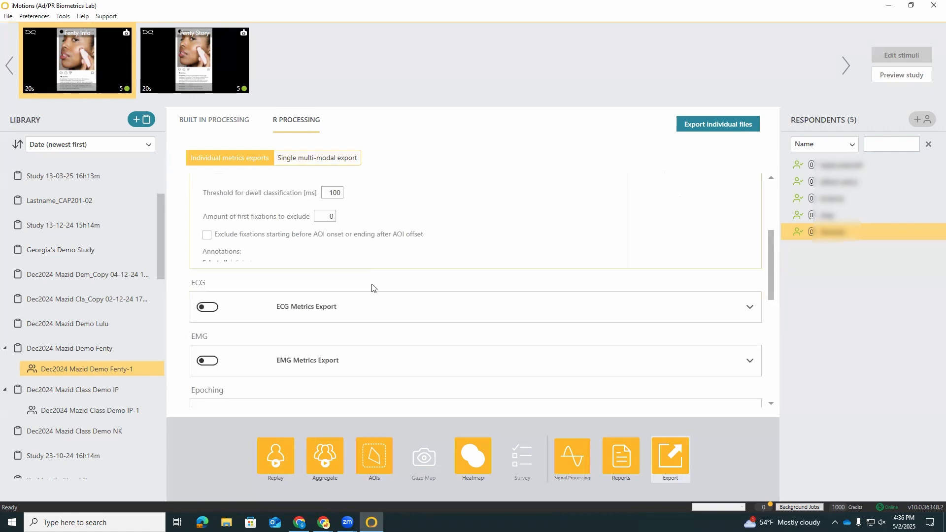
pyautogui.scroll(-2, 372, 288)
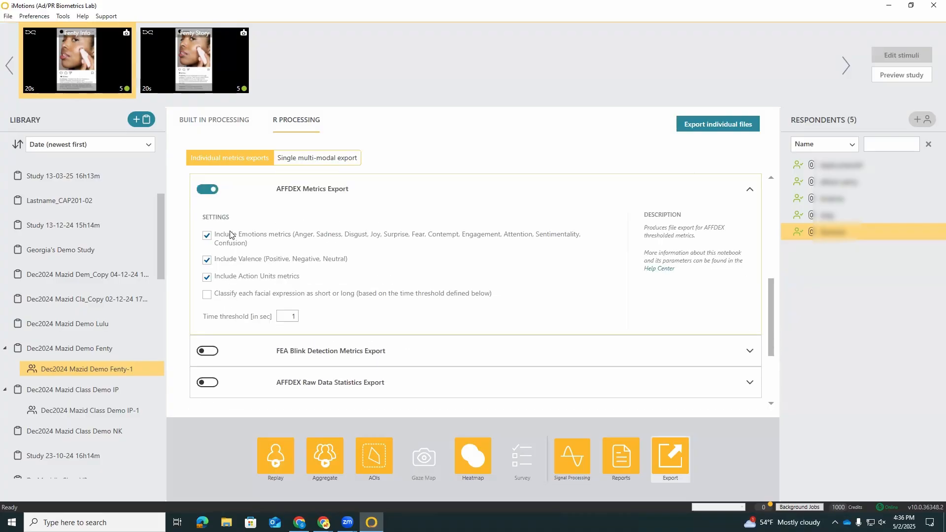
pyautogui.scroll(-5, 297, 308)
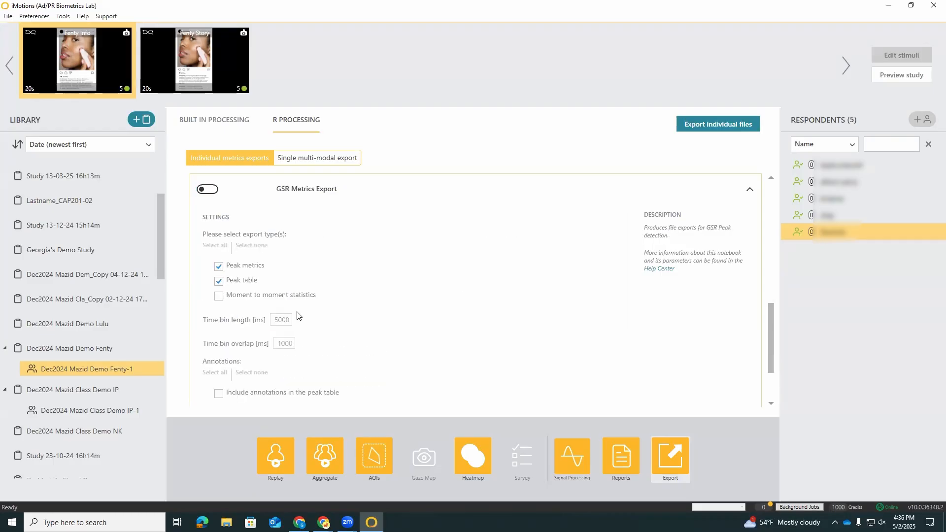
pyautogui.click(206, 189)
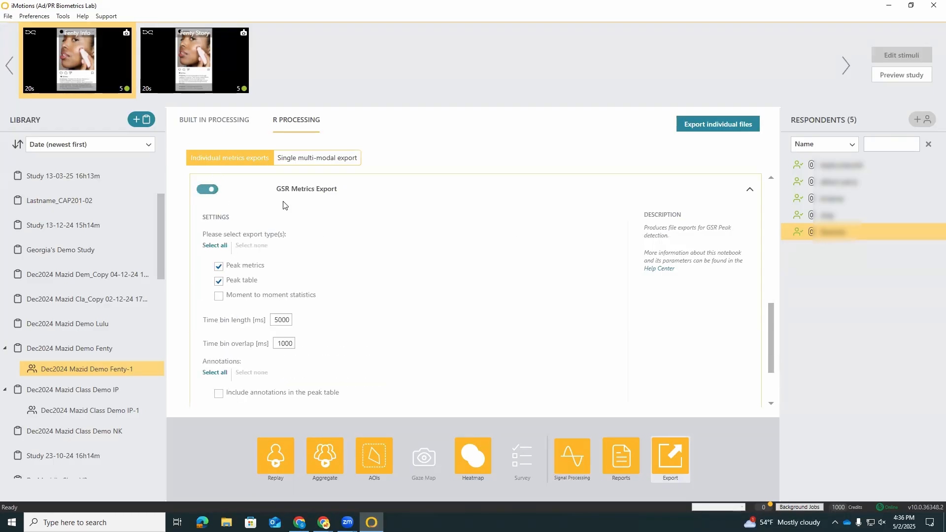
pyautogui.click(372, 197)
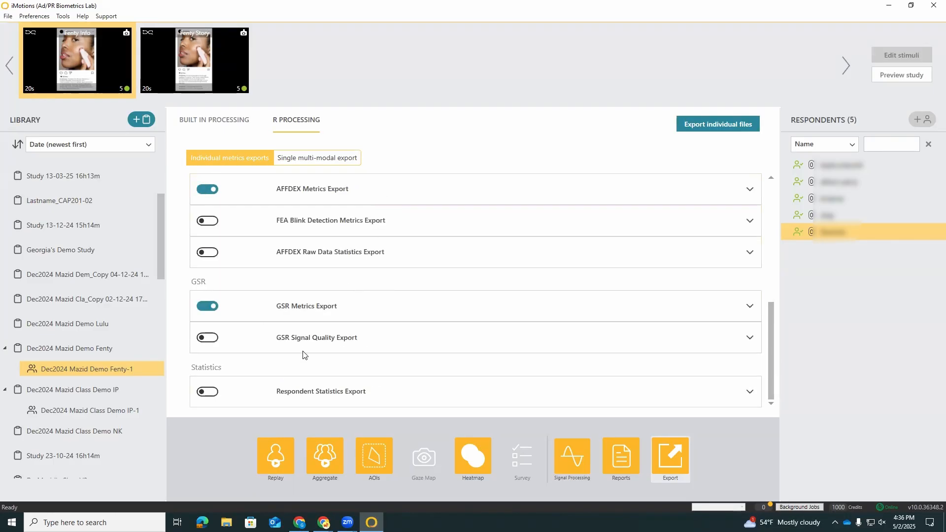
# - Review the selected R processing exports and export the individual files to a new Desktop folder named TestDataExportiMotionsMay2025
pyautogui.scroll(1, 303, 354)
pyautogui.scroll(4, 339, 268)
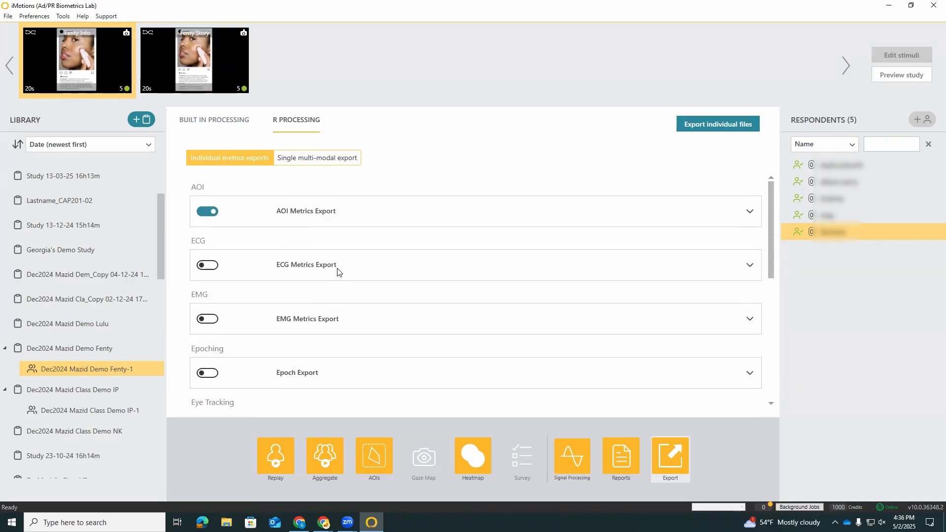
pyautogui.scroll(-5, 338, 272)
pyautogui.scroll(5, 338, 272)
pyautogui.scroll(-5, 316, 180)
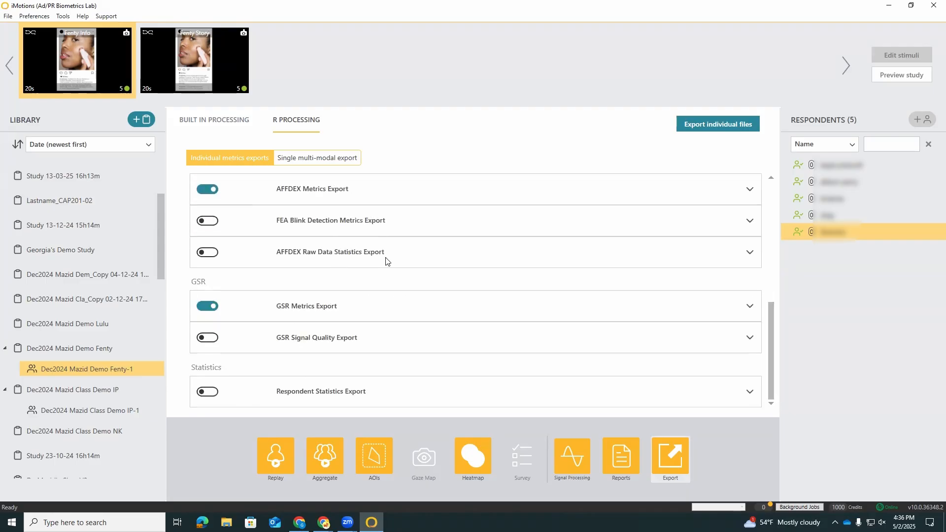
pyautogui.scroll(2, 443, 221)
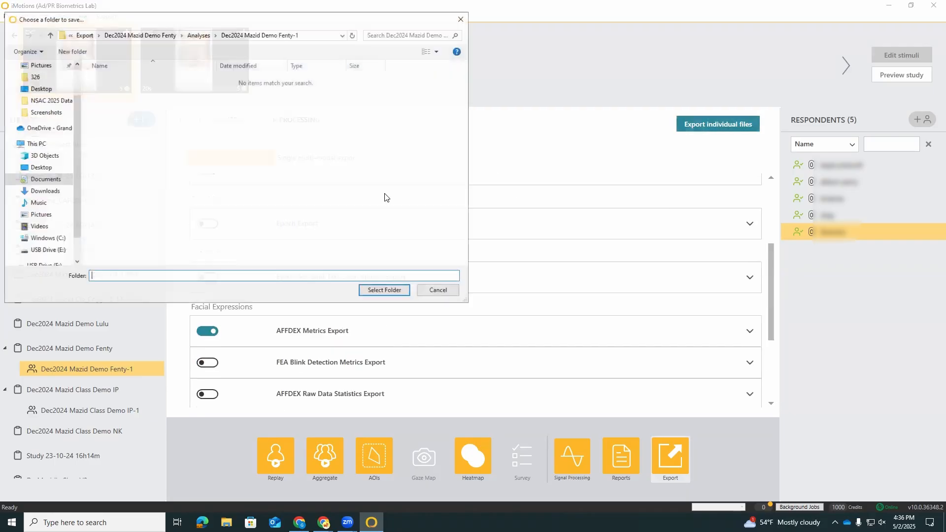
pyautogui.click(40, 168)
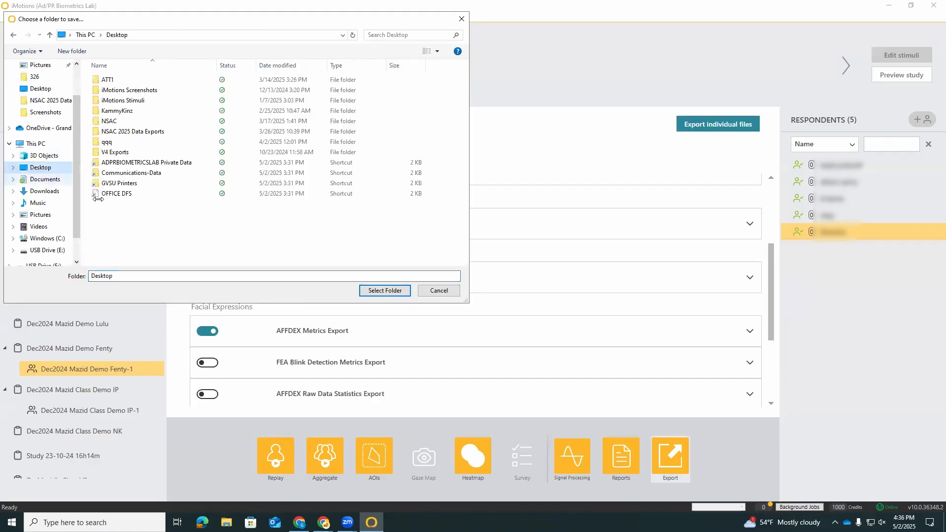
pyautogui.rightClick(157, 218)
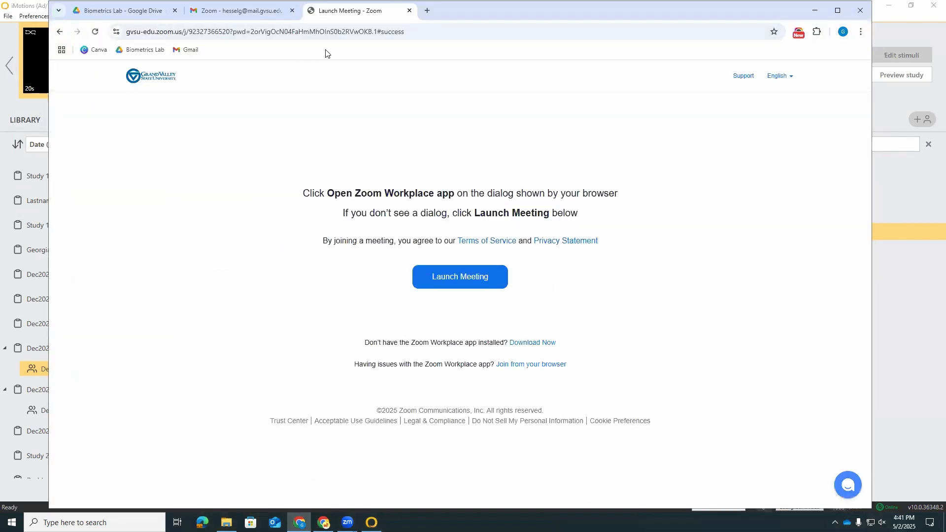
# - Switch to Google Drive and create a Google Sheets spreadsheet named May2025Tutorial Export Data in the Biometrics Lab's Classroom Projects folder
pyautogui.click(111, 10)
pyautogui.rightClick(505, 314)
pyautogui.click(487, 297)
pyautogui.click(372, 225)
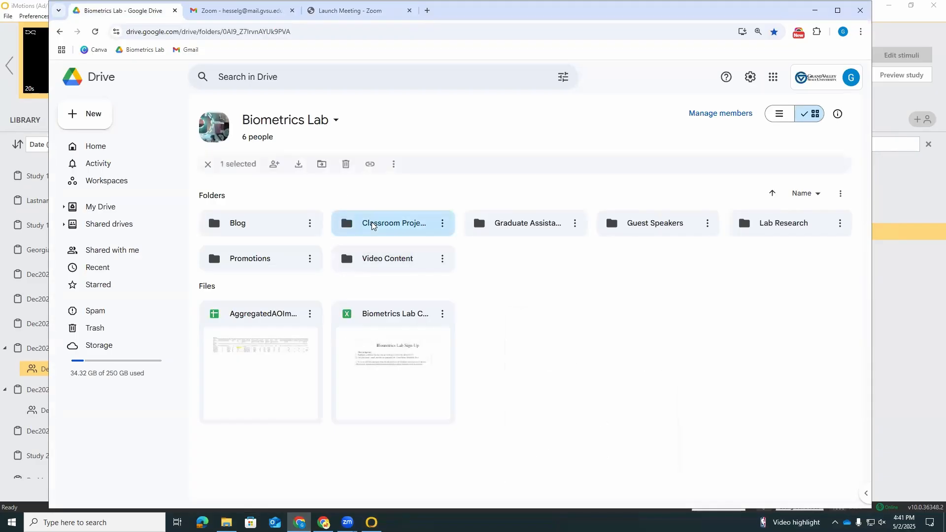
pyautogui.doubleClick(372, 226)
pyautogui.rightClick(580, 320)
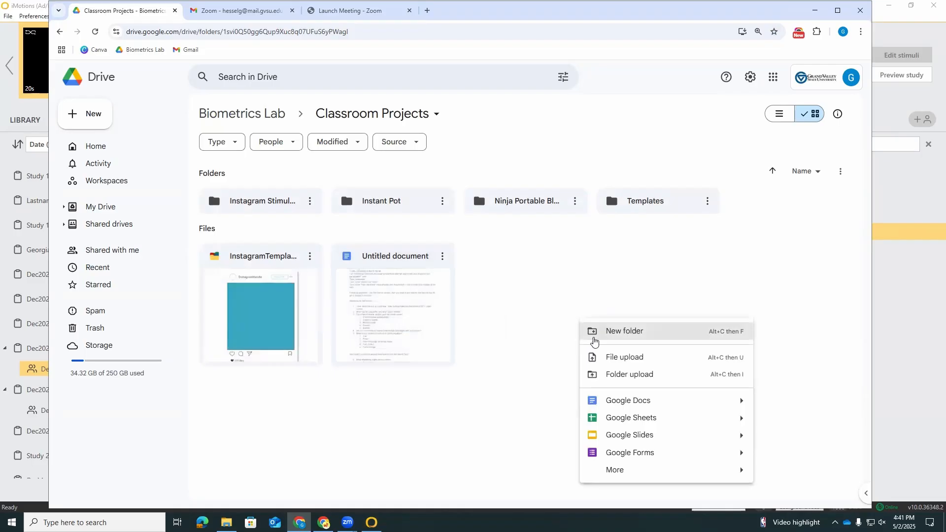
pyautogui.click(600, 419)
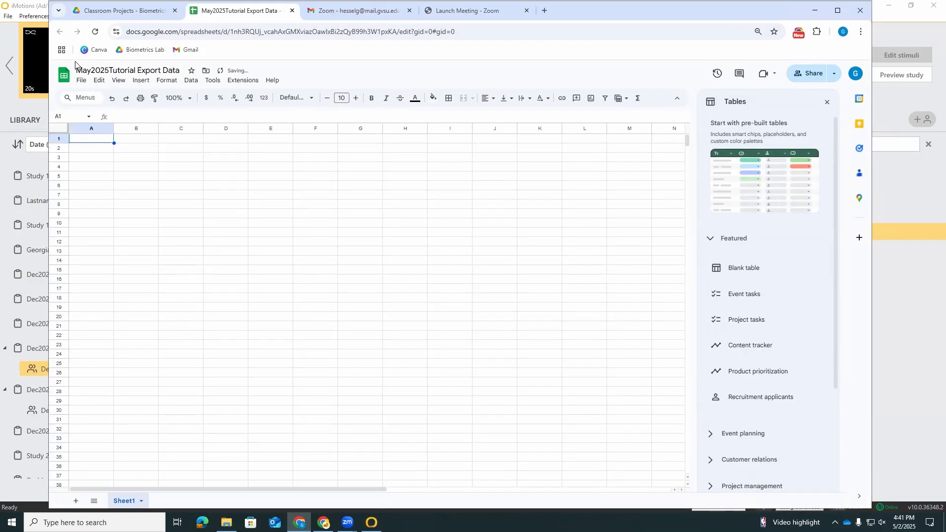
# - Upload AggregatedAOImetrics from the Eye Tracking subfolder of the Desktop folder TestDataExportiMotionsMay2025 for import into the spreadsheet
pyautogui.click(81, 79)
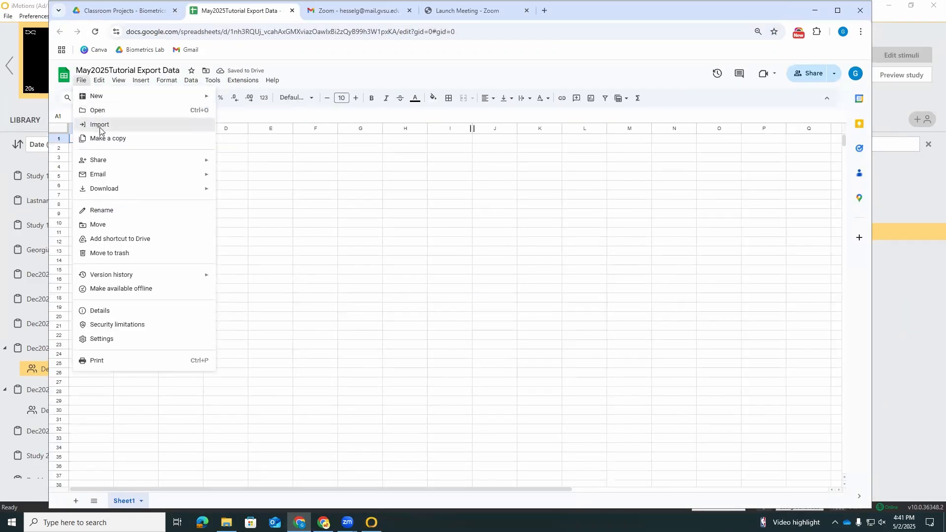
pyautogui.click(100, 129)
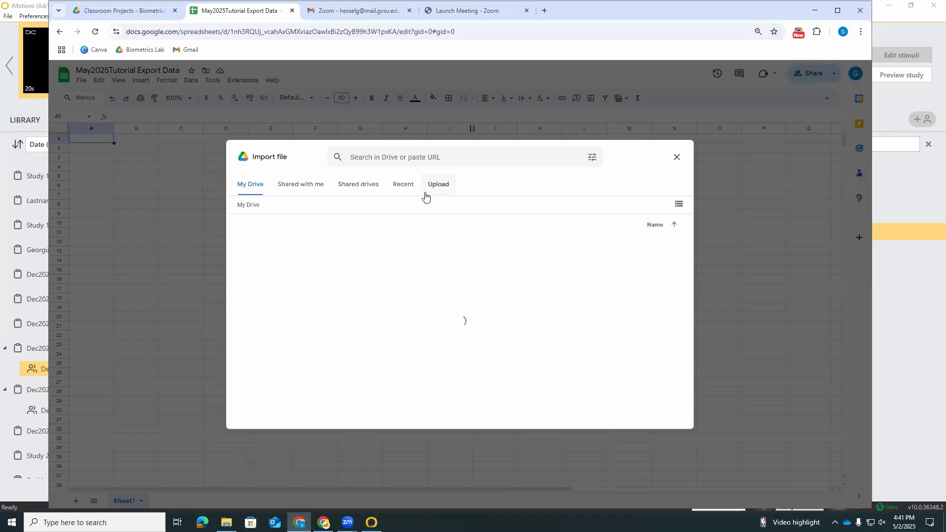
pyautogui.click(431, 188)
pyautogui.click(450, 342)
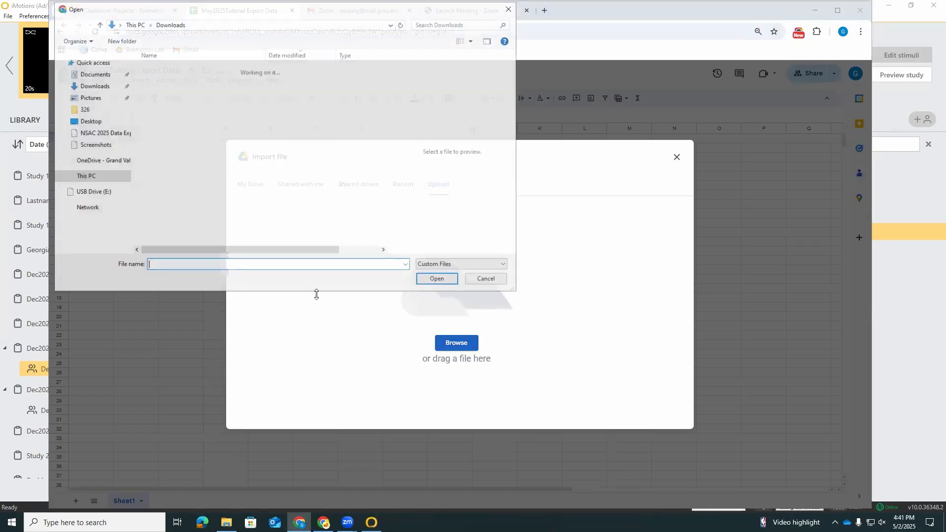
pyautogui.click(209, 84)
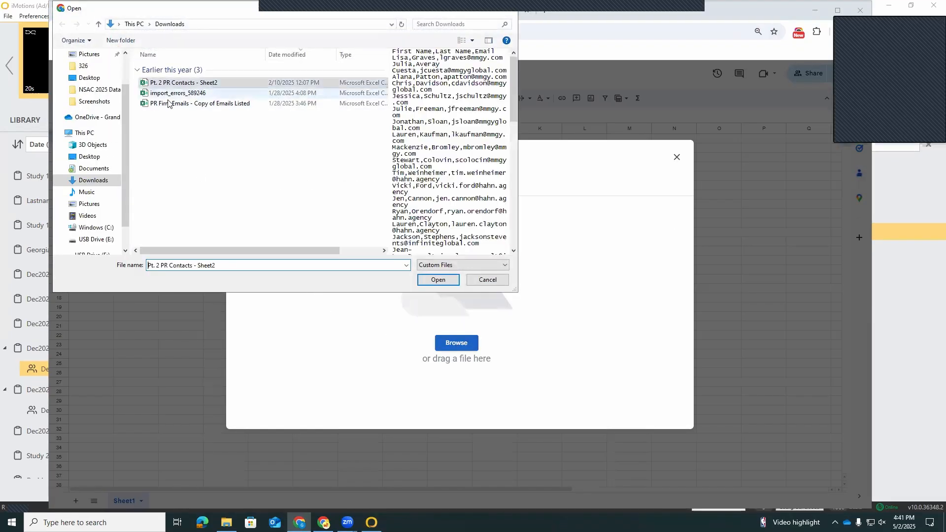
pyautogui.click(89, 78)
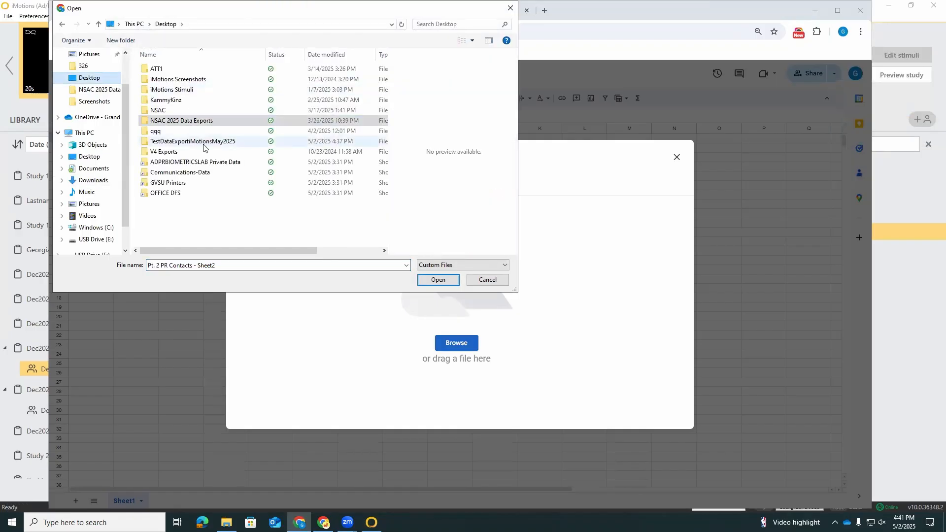
pyautogui.click(203, 143)
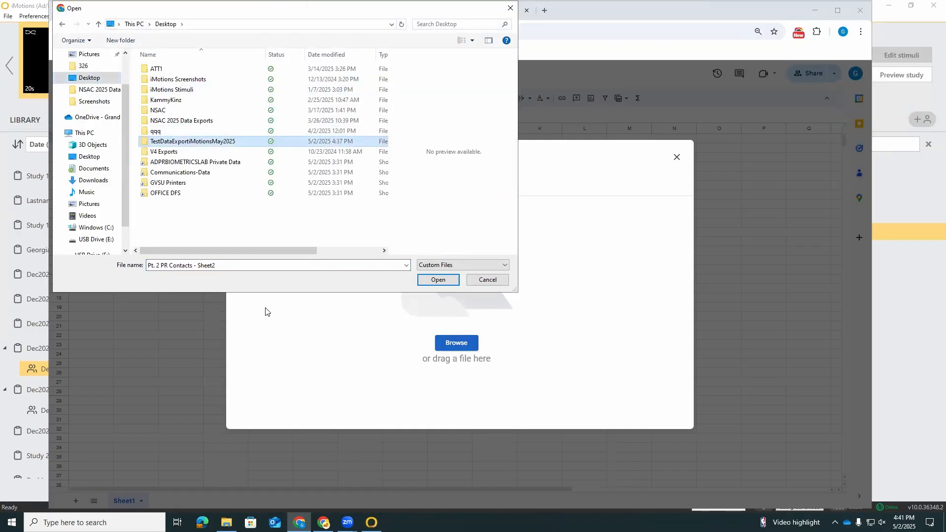
pyautogui.doubleClick(197, 144)
pyautogui.click(197, 68)
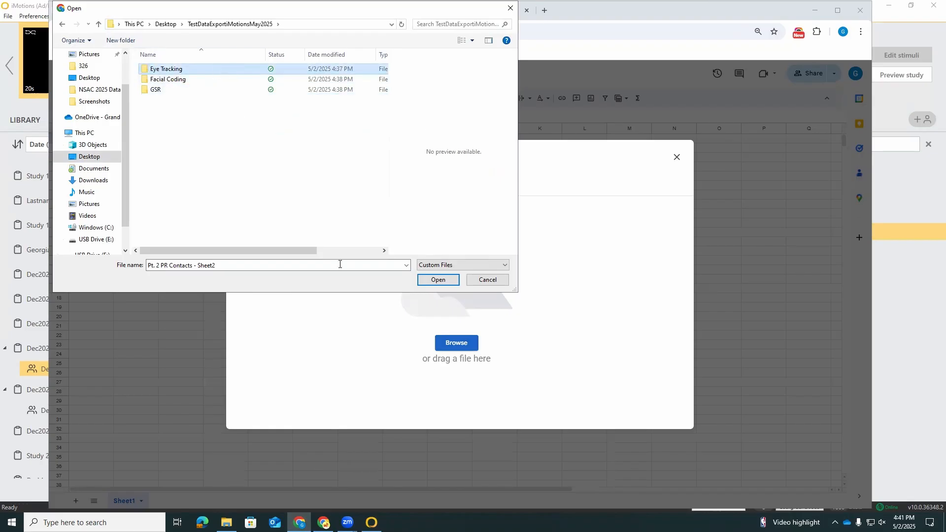
pyautogui.click(430, 280)
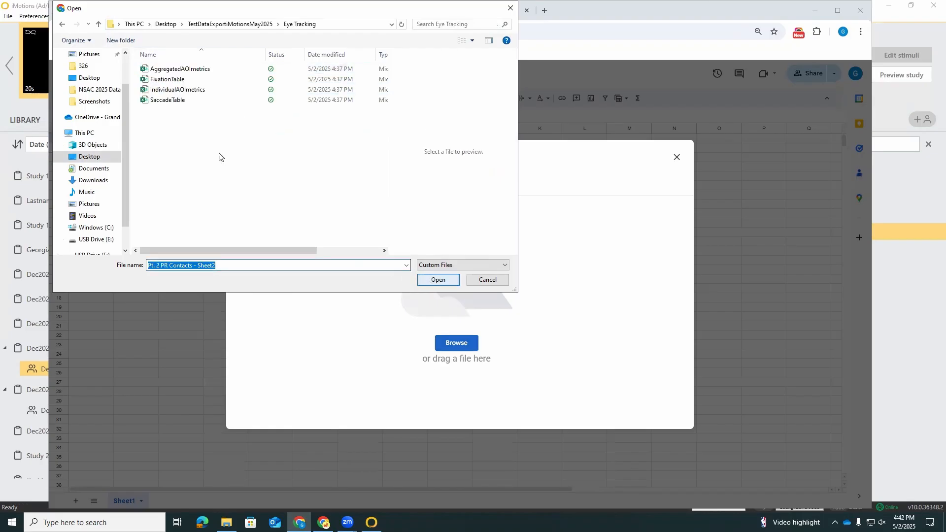
pyautogui.click(170, 69)
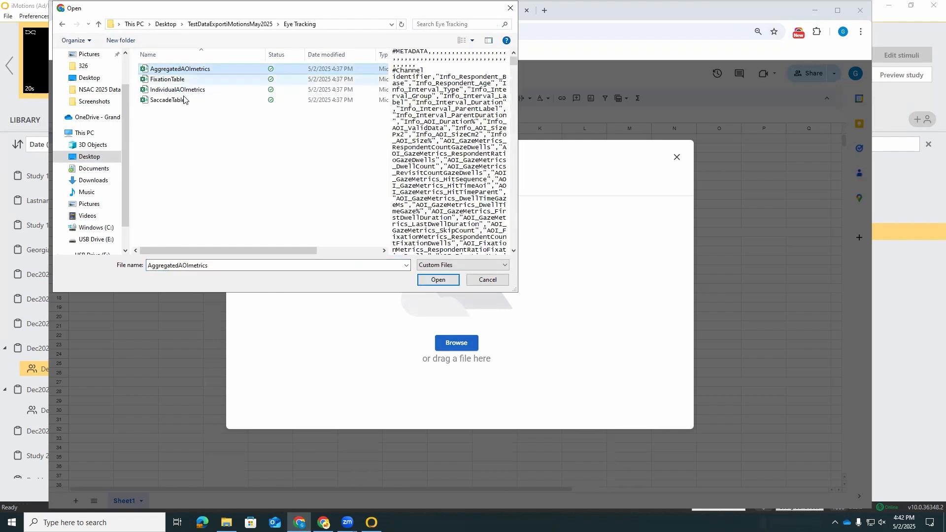
pyautogui.click(453, 282)
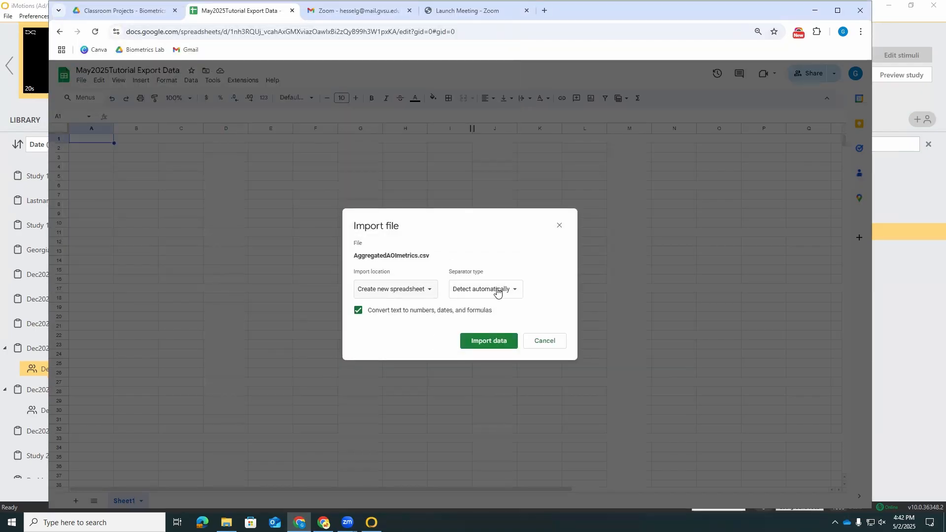
# - Import the aggregated AOI metrics as a new sheet with the separator type detected automatically
pyautogui.click(426, 290)
pyautogui.click(416, 302)
pyautogui.click(484, 295)
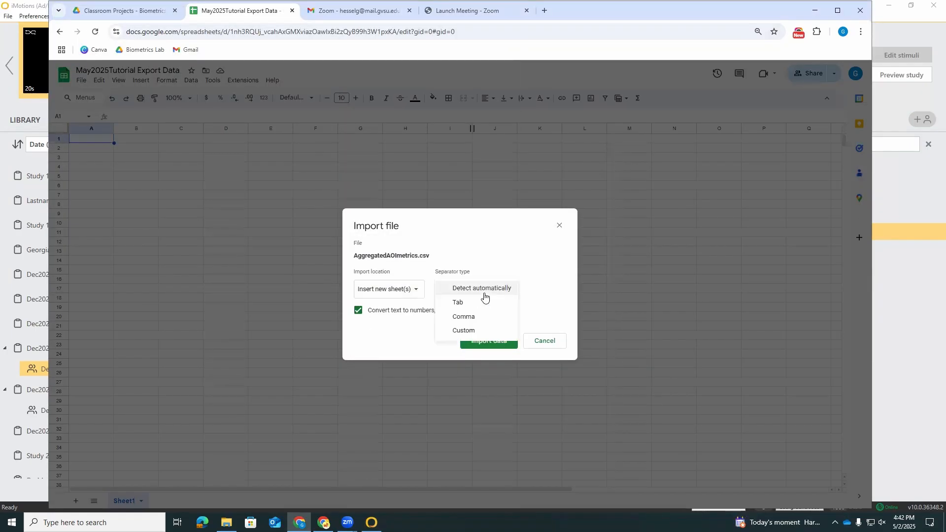
pyautogui.click(484, 295)
pyautogui.click(488, 341)
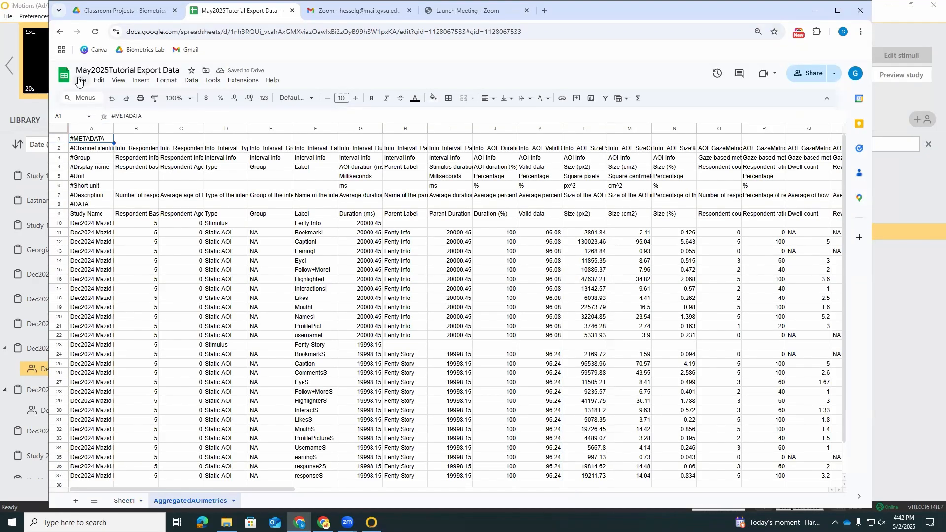
# - Upload AFFDEX_Statistics from the export's Facial Coding subfolder for import into the same spreadsheet
pyautogui.click(82, 80)
pyautogui.click(98, 125)
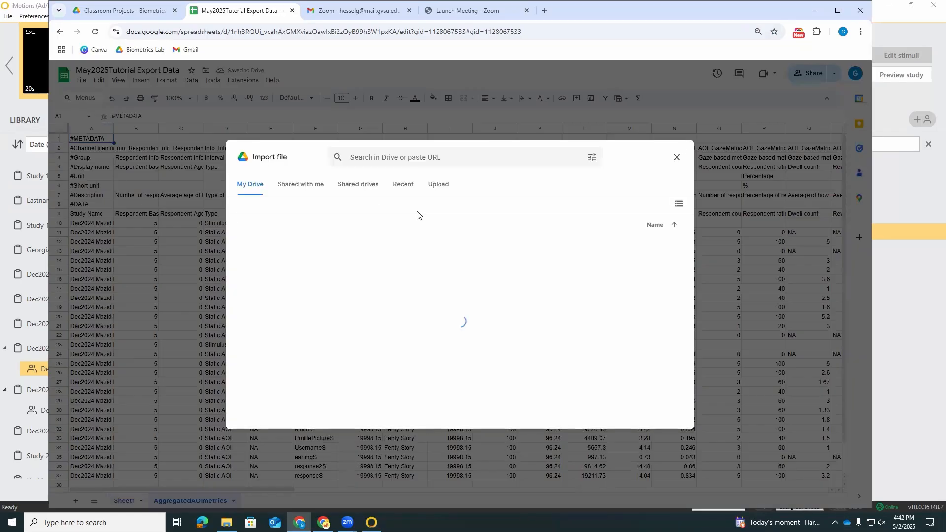
pyautogui.click(438, 183)
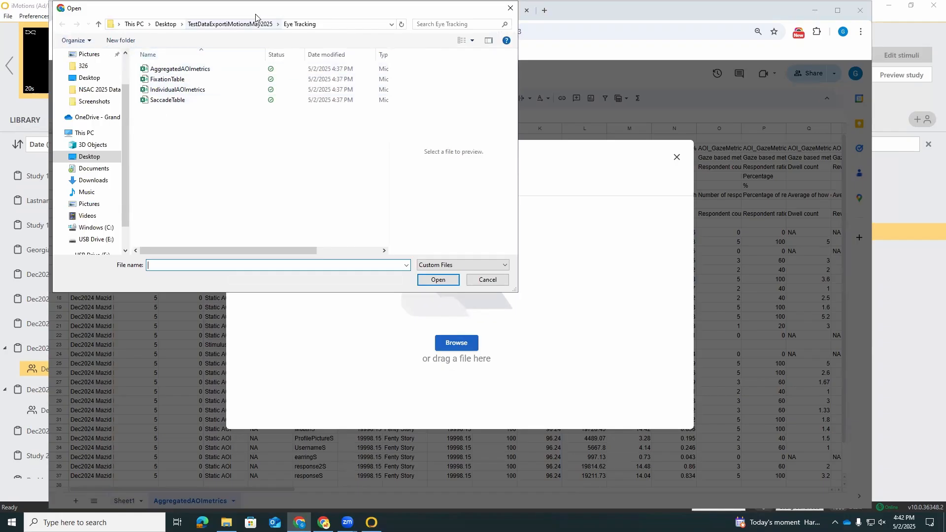
pyautogui.click(240, 24)
pyautogui.doubleClick(176, 79)
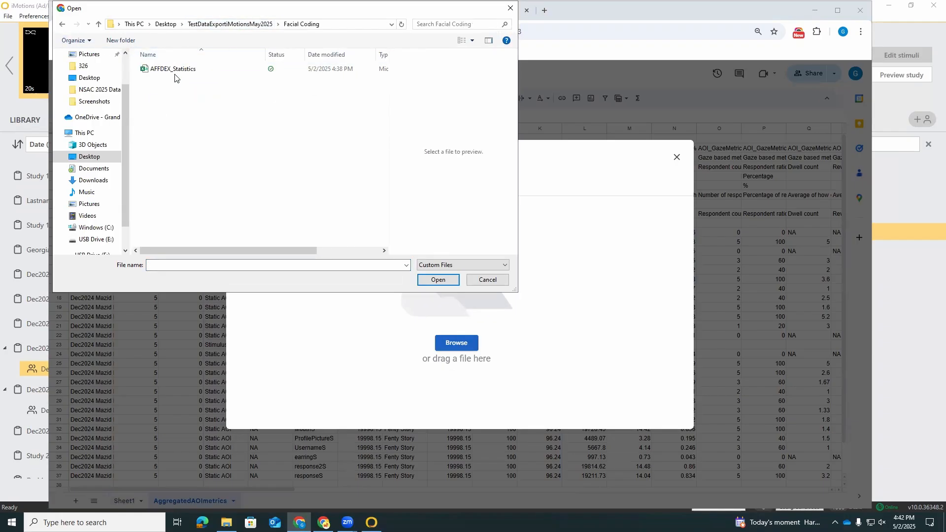
pyautogui.click(179, 70)
pyautogui.click(440, 278)
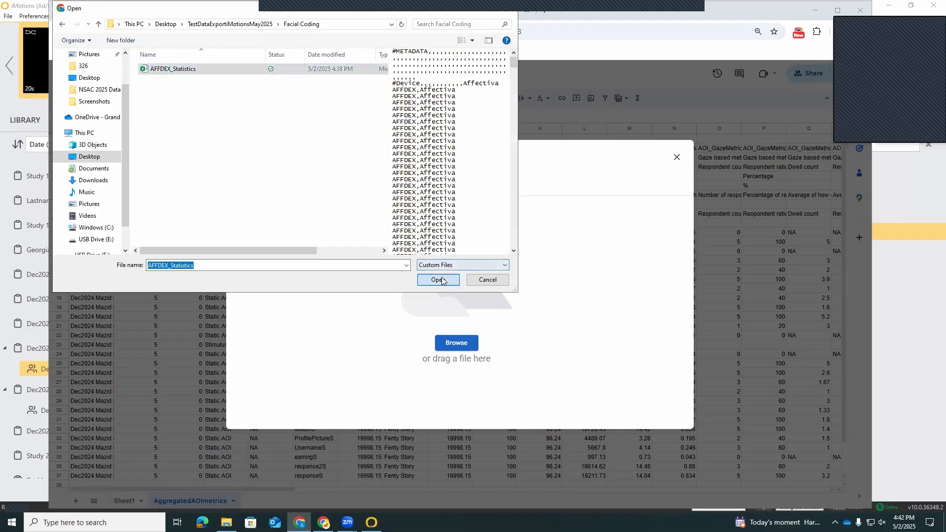
# - Insert the AFFDEX statistics as a new sheet, keeping automatic separator detection
pyautogui.click(473, 290)
pyautogui.click(402, 288)
pyautogui.click(389, 303)
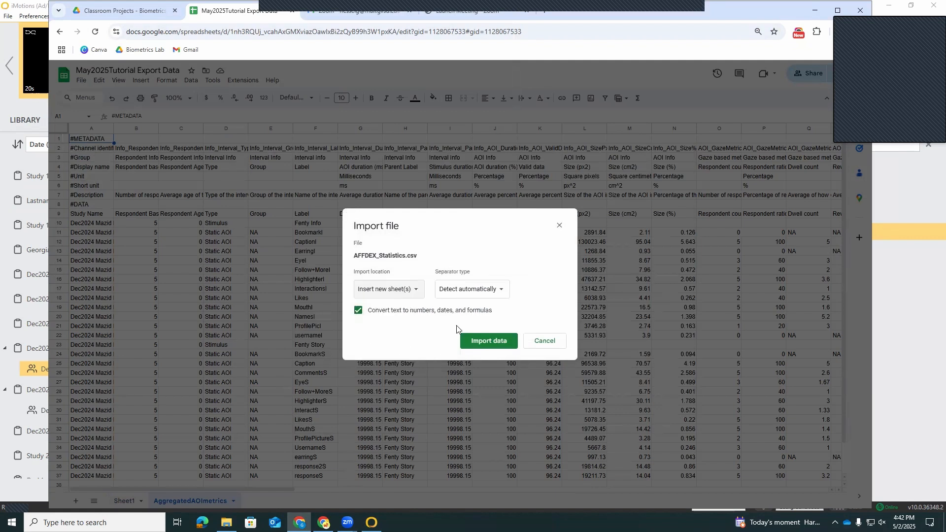
pyautogui.click(487, 341)
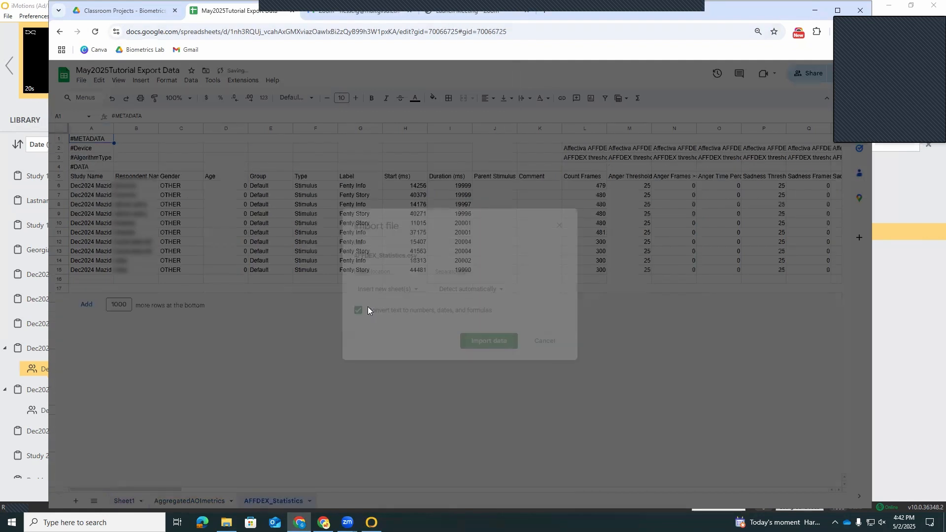